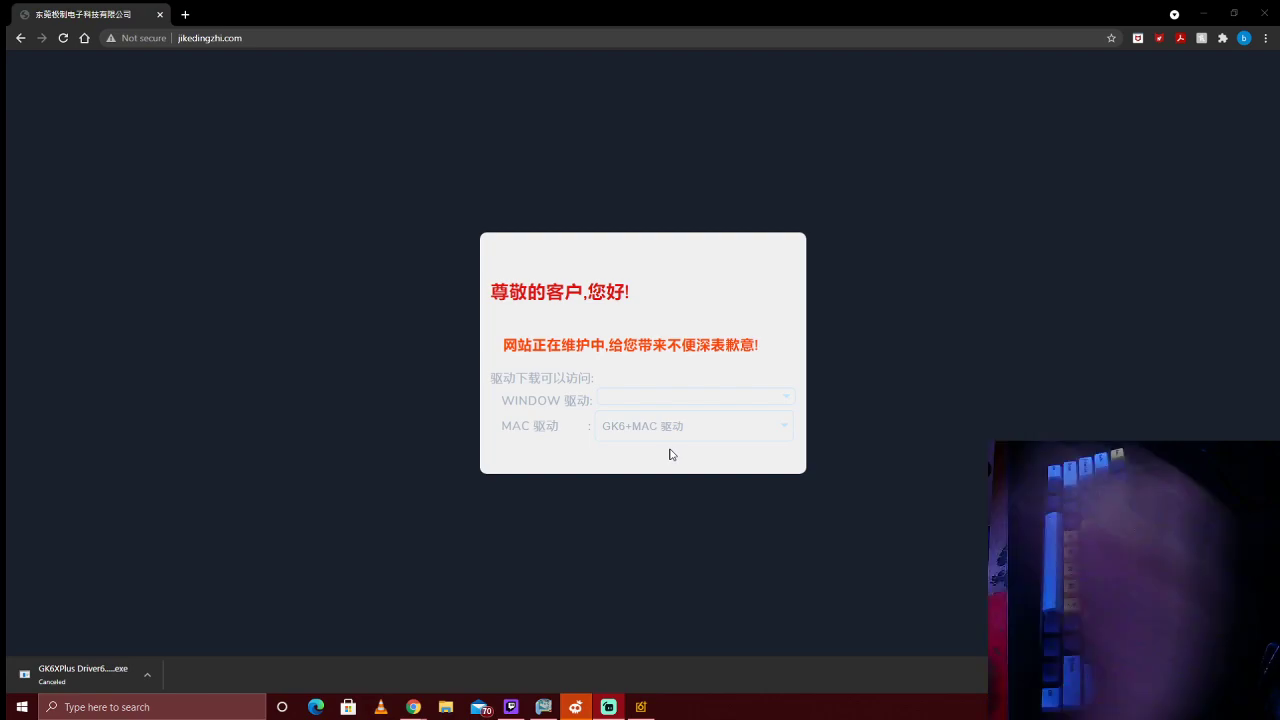
List the Windows driver versions on the download page and switch to the GK6+ keyboard software
{"action": "left_click", "coordinate": [709, 401]}
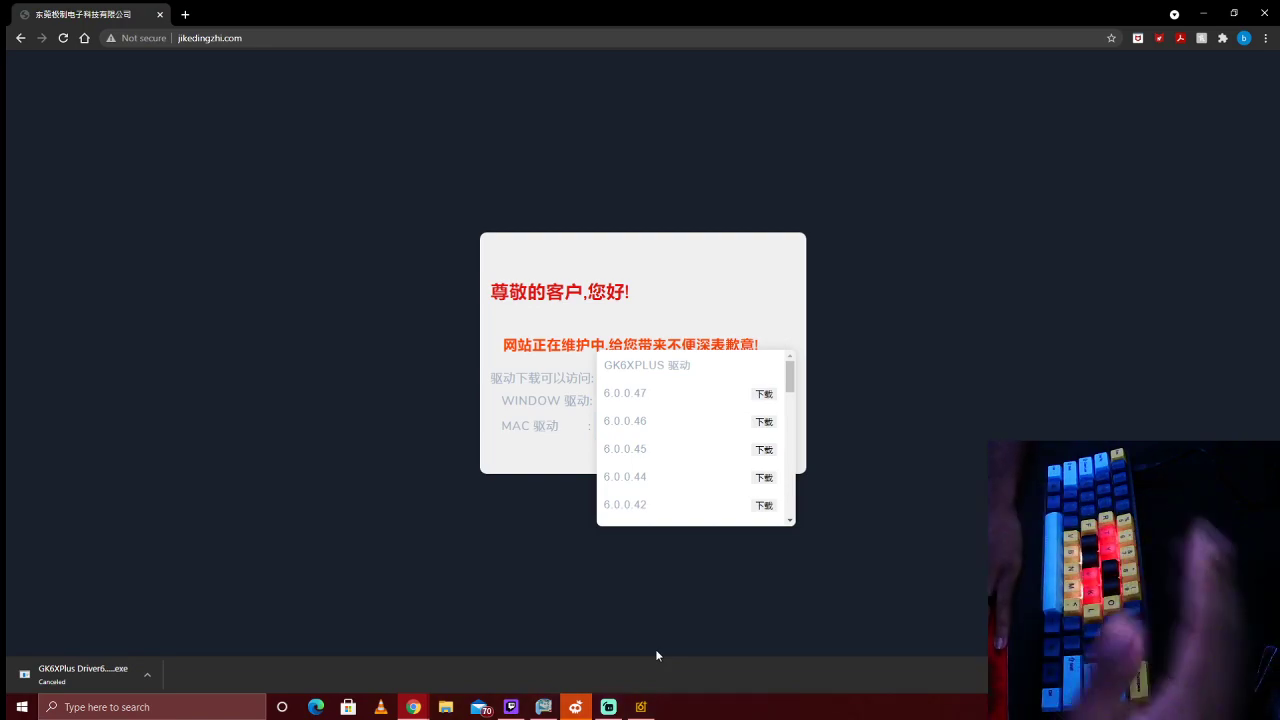
{"action": "left_click", "coordinate": [641, 707]}
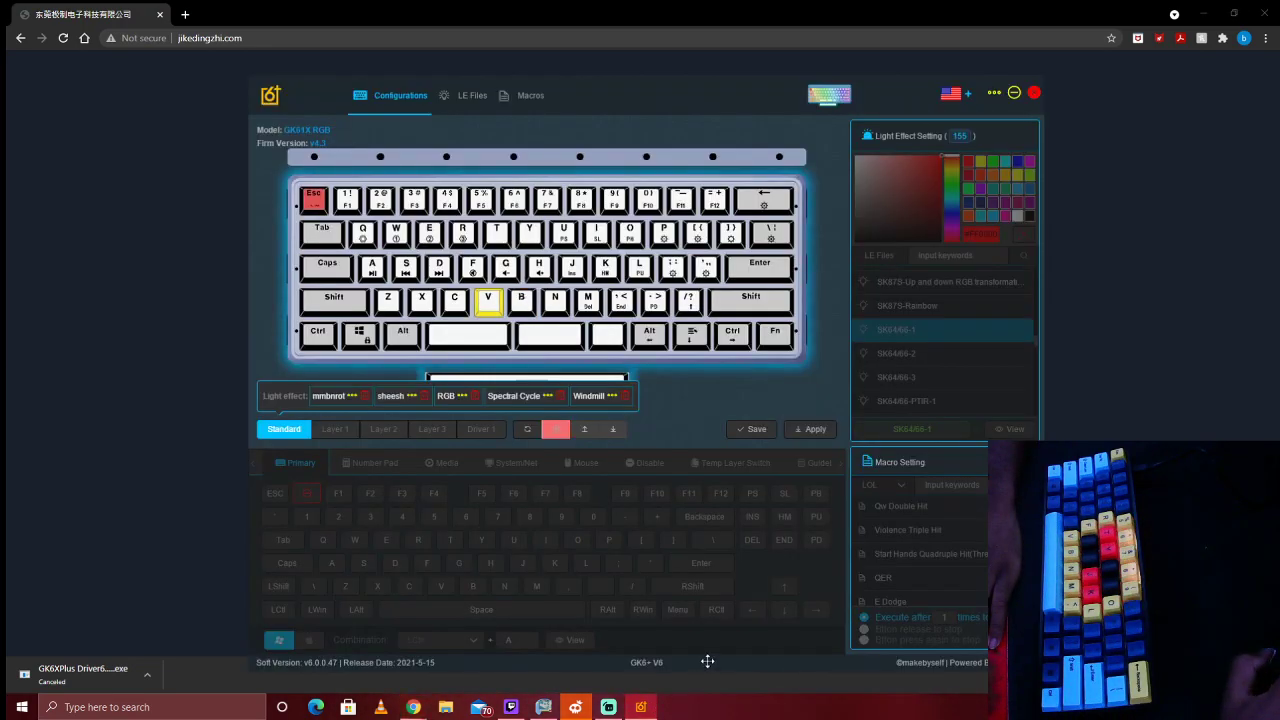
Compare the configurations of the Standard layer and Layer 1, ending on the Standard layer
{"action": "left_click", "coordinate": [341, 429]}
{"action": "left_click", "coordinate": [303, 429]}
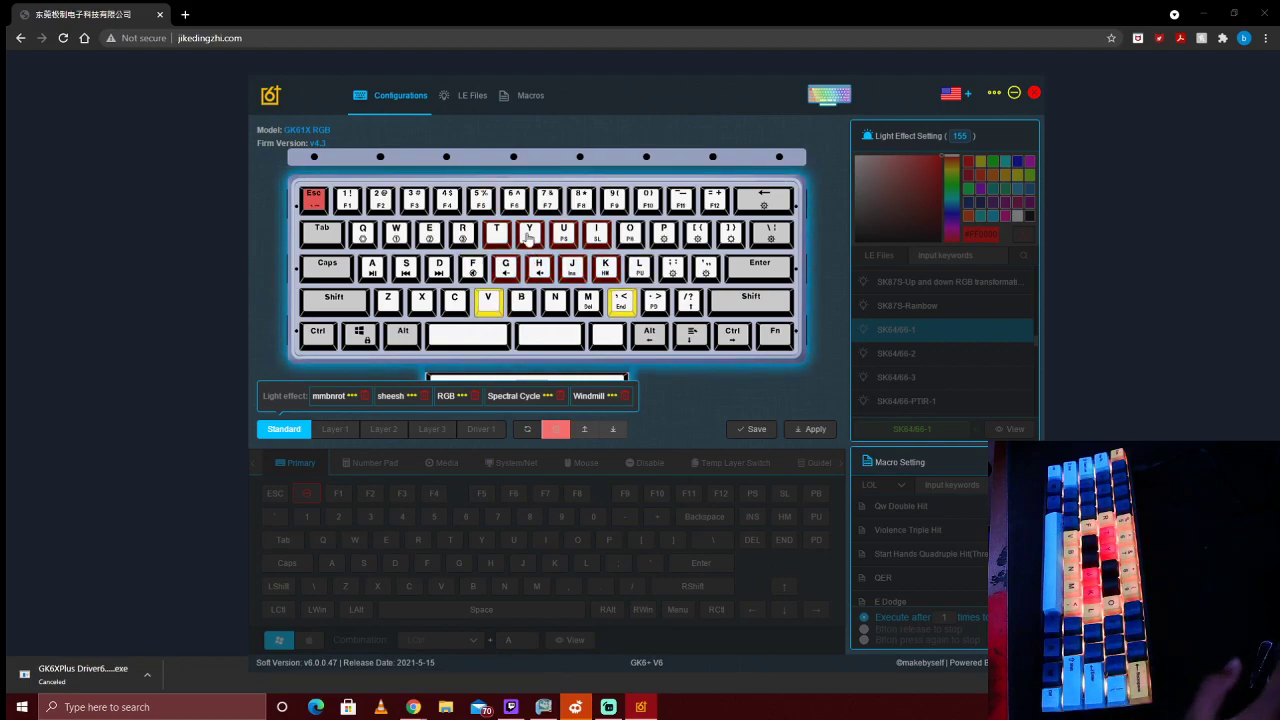
{"action": "left_click", "coordinate": [335, 432]}
{"action": "left_click", "coordinate": [287, 432]}
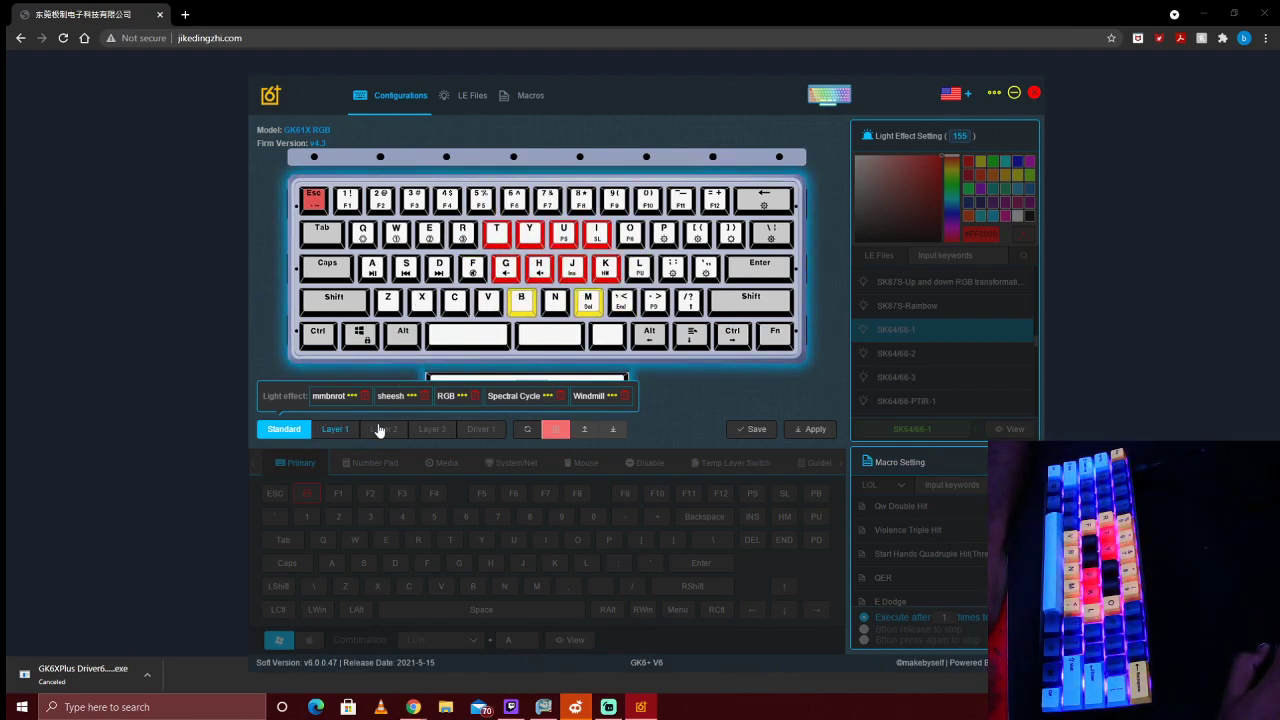
{"action": "left_click", "coordinate": [332, 428]}
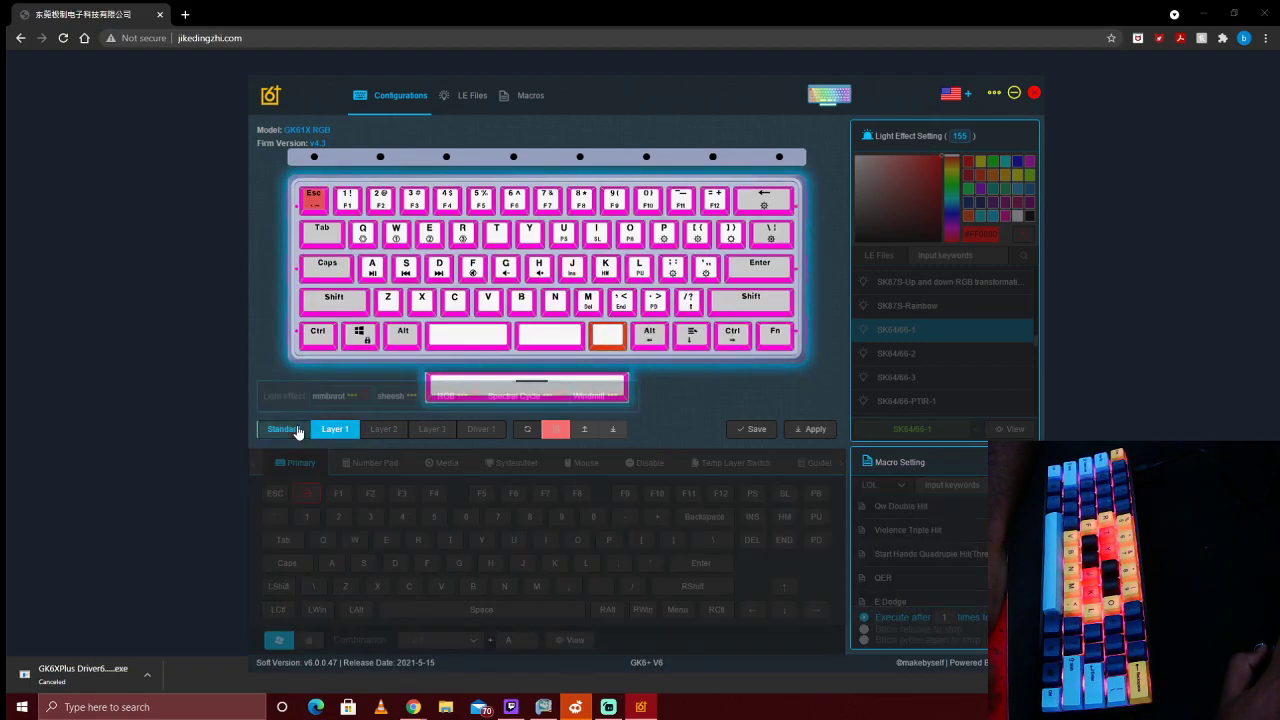
{"action": "left_click", "coordinate": [290, 428]}
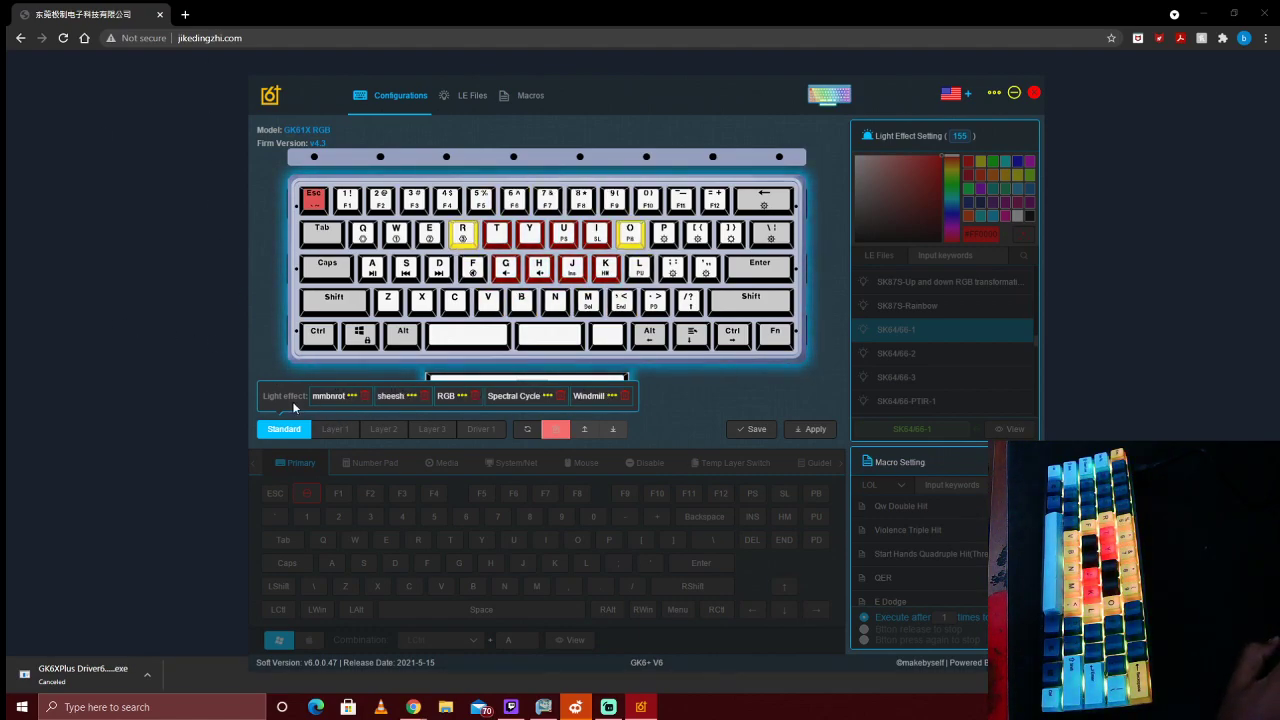
Look through the Driver 1 layer and Layers 1 to 3, and return to the Standard layer
{"action": "left_click", "coordinate": [481, 429]}
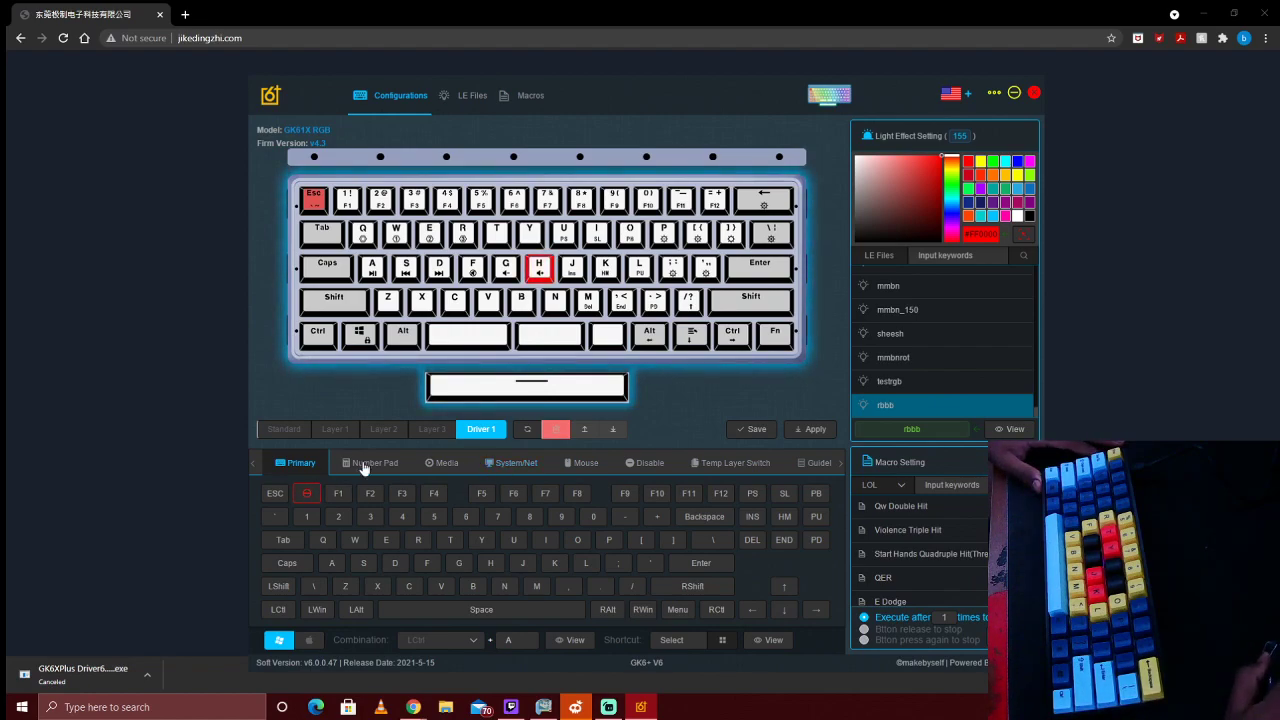
{"action": "left_click", "coordinate": [333, 431]}
{"action": "left_click", "coordinate": [420, 429]}
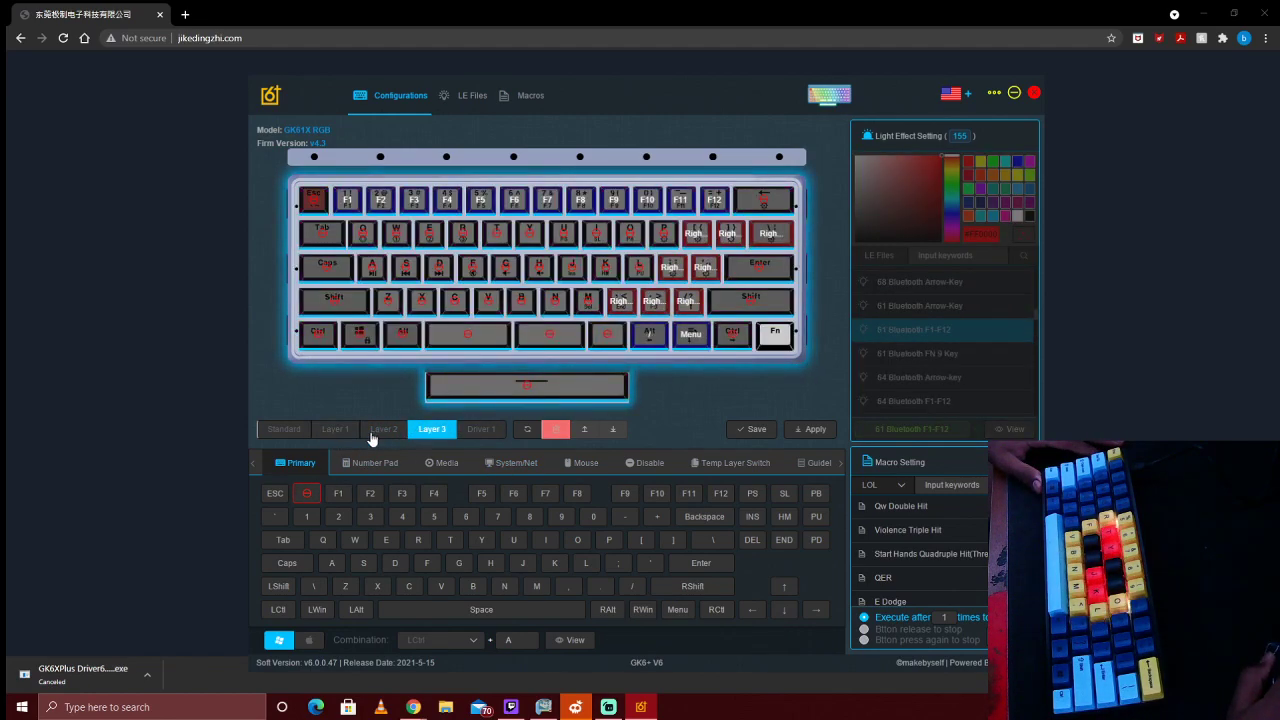
{"action": "left_click", "coordinate": [285, 430]}
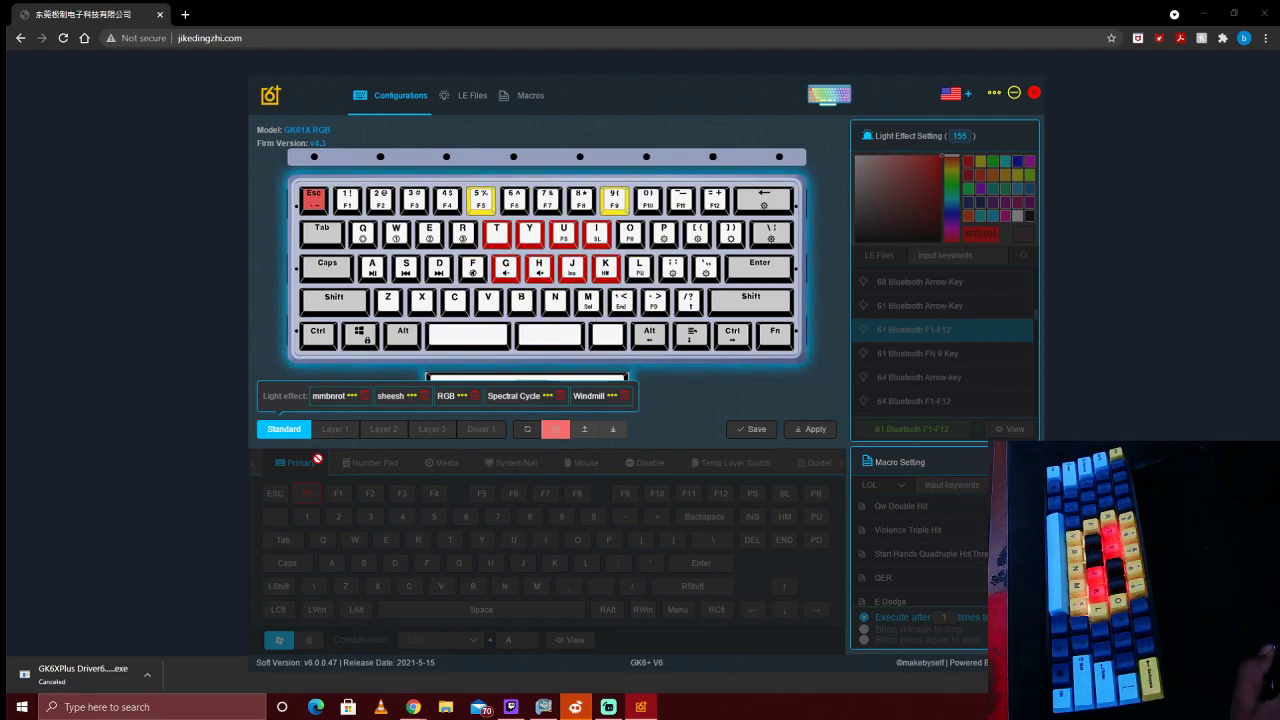
{"action": "left_click", "coordinate": [340, 430]}
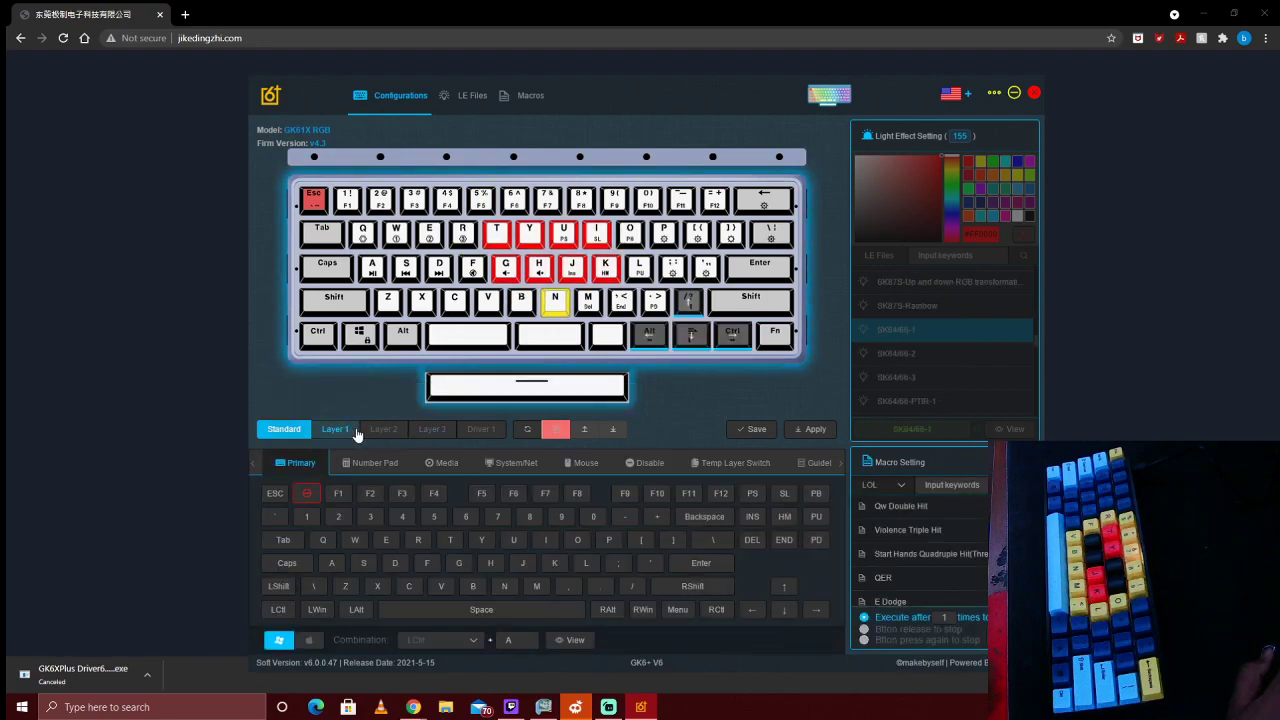
{"action": "left_click", "coordinate": [383, 429]}
{"action": "left_click", "coordinate": [445, 430]}
{"action": "left_click", "coordinate": [470, 429]}
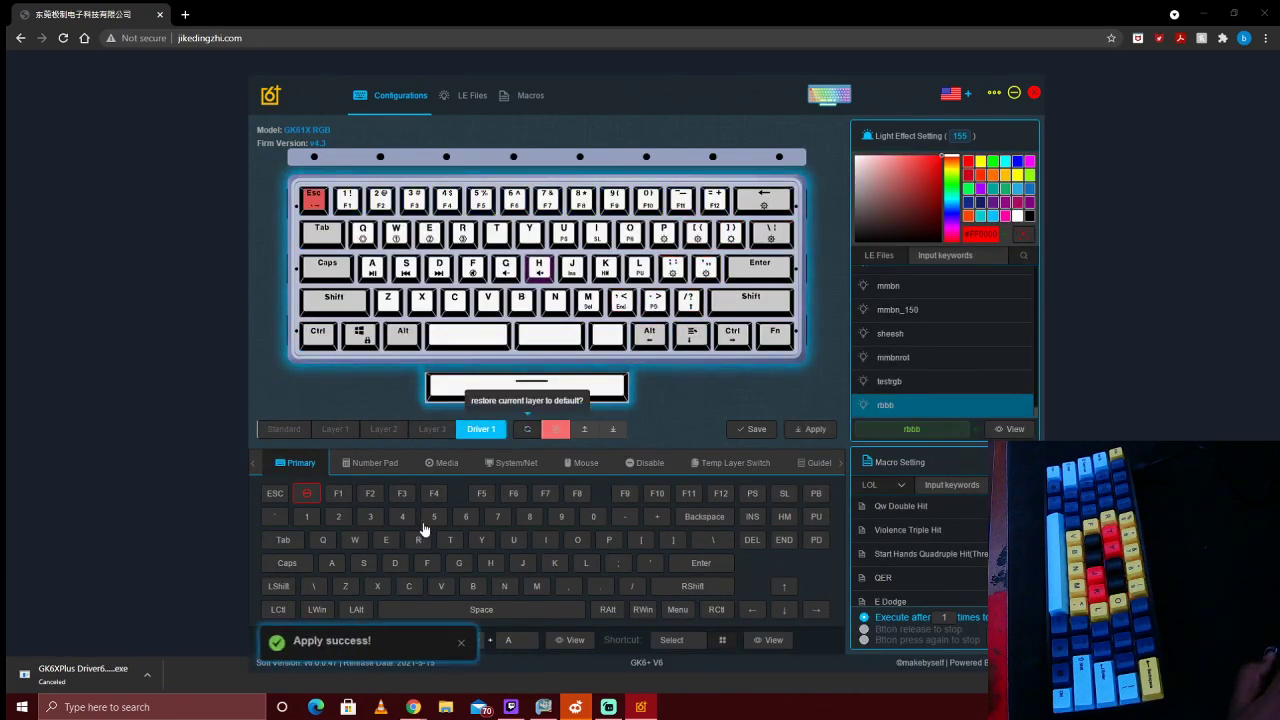
{"action": "left_click", "coordinate": [305, 434]}
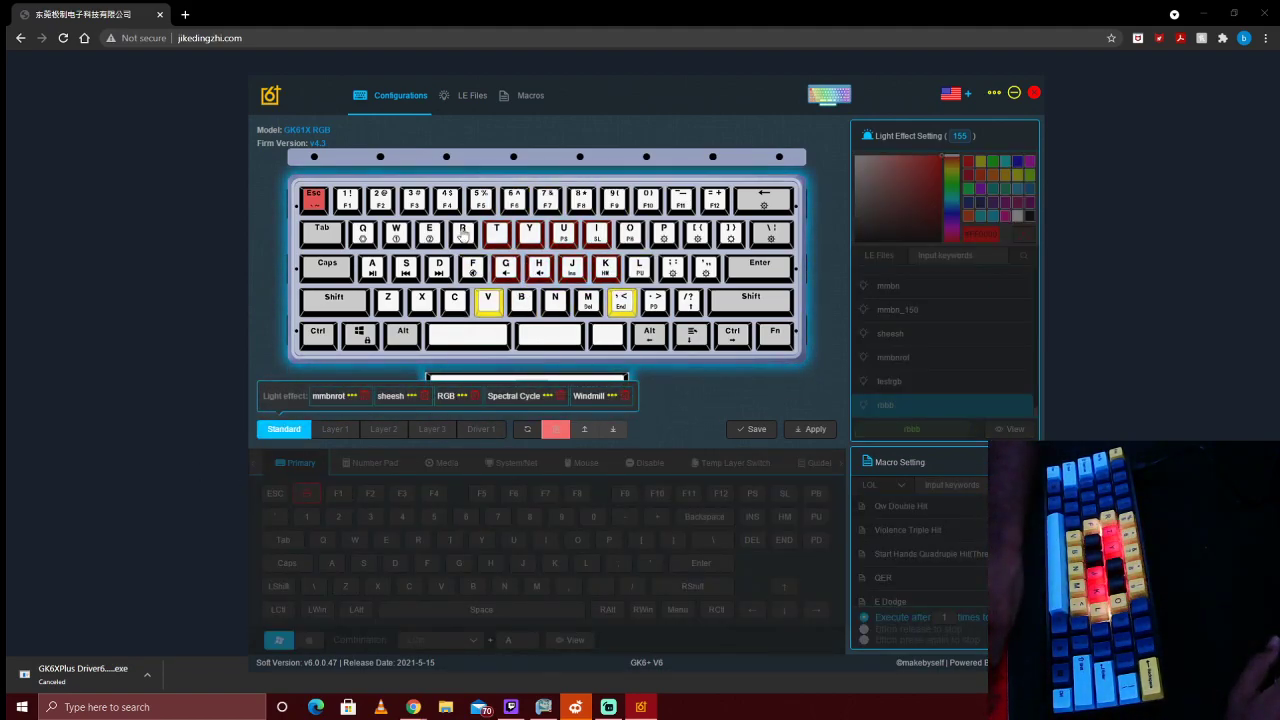
Open the light effect file manager and preview several effects, including SK71S-C, SK71S-D, GK61XS Arrow-Key and JK-178-SK87-C
{"action": "left_click", "coordinate": [472, 95]}
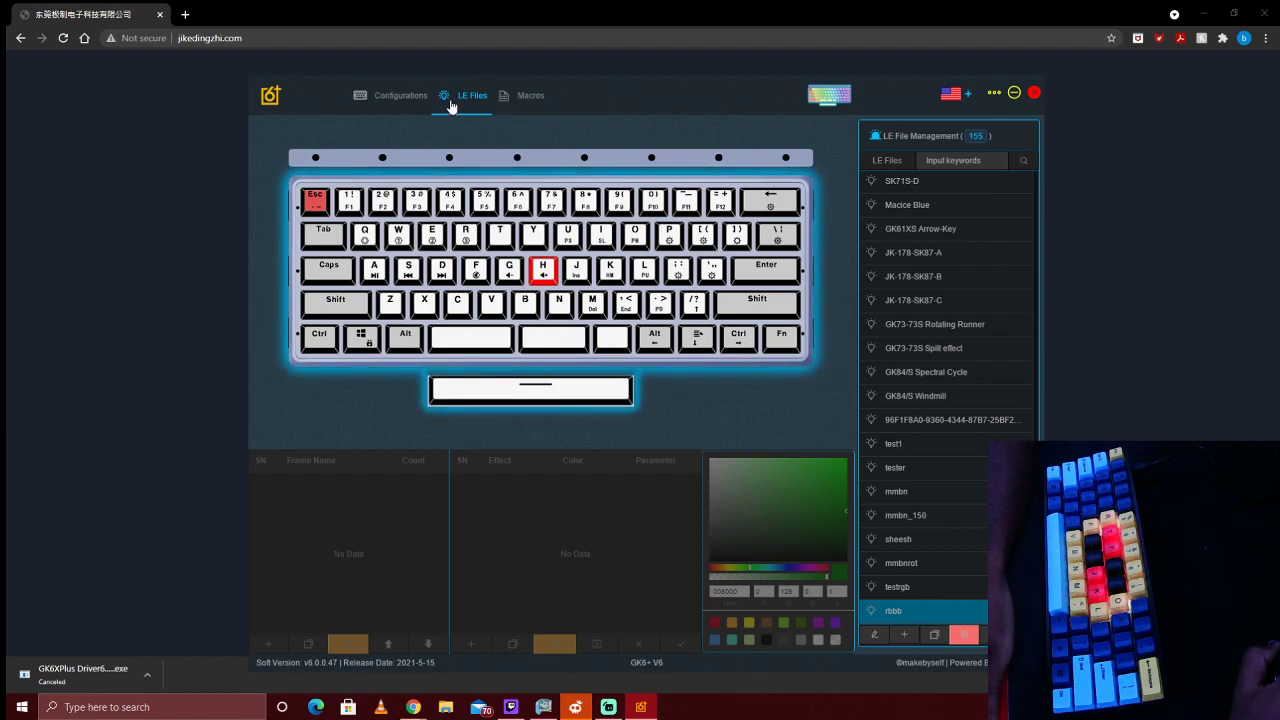
{"action": "left_click", "coordinate": [932, 228]}
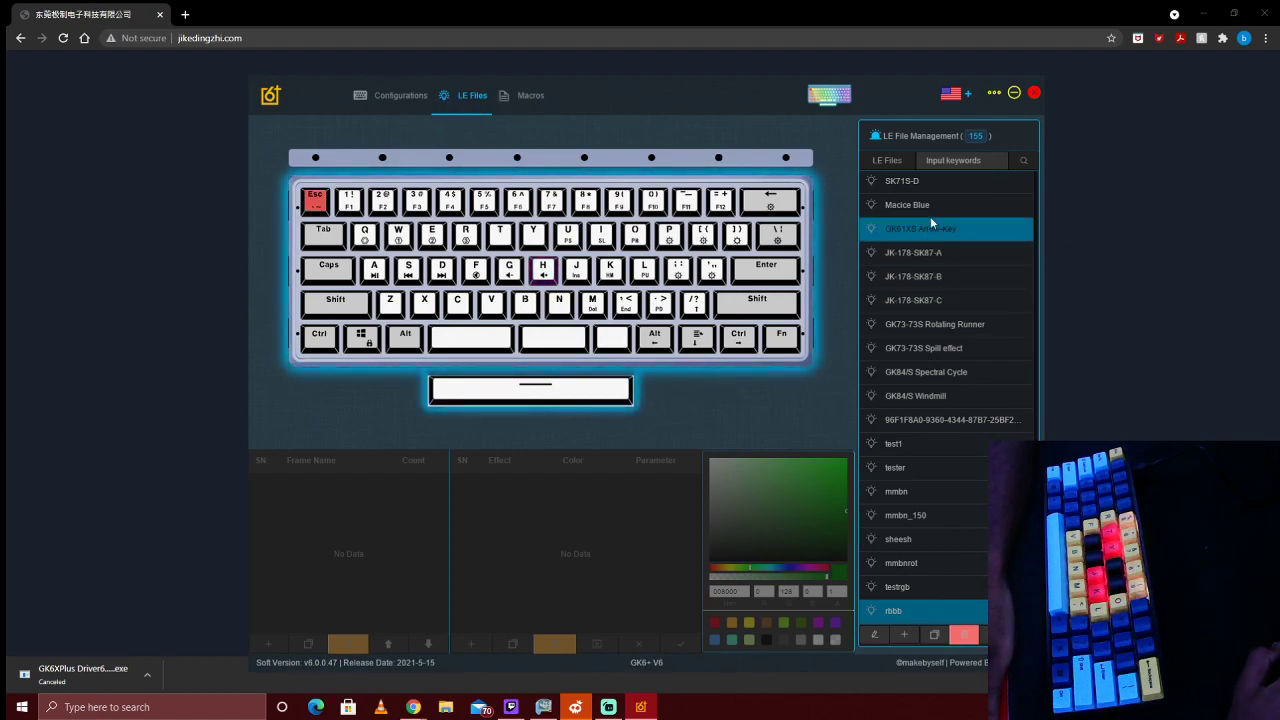
{"action": "scroll", "coordinate": [956, 303], "scroll_direction": "up", "scroll_amount": 3}
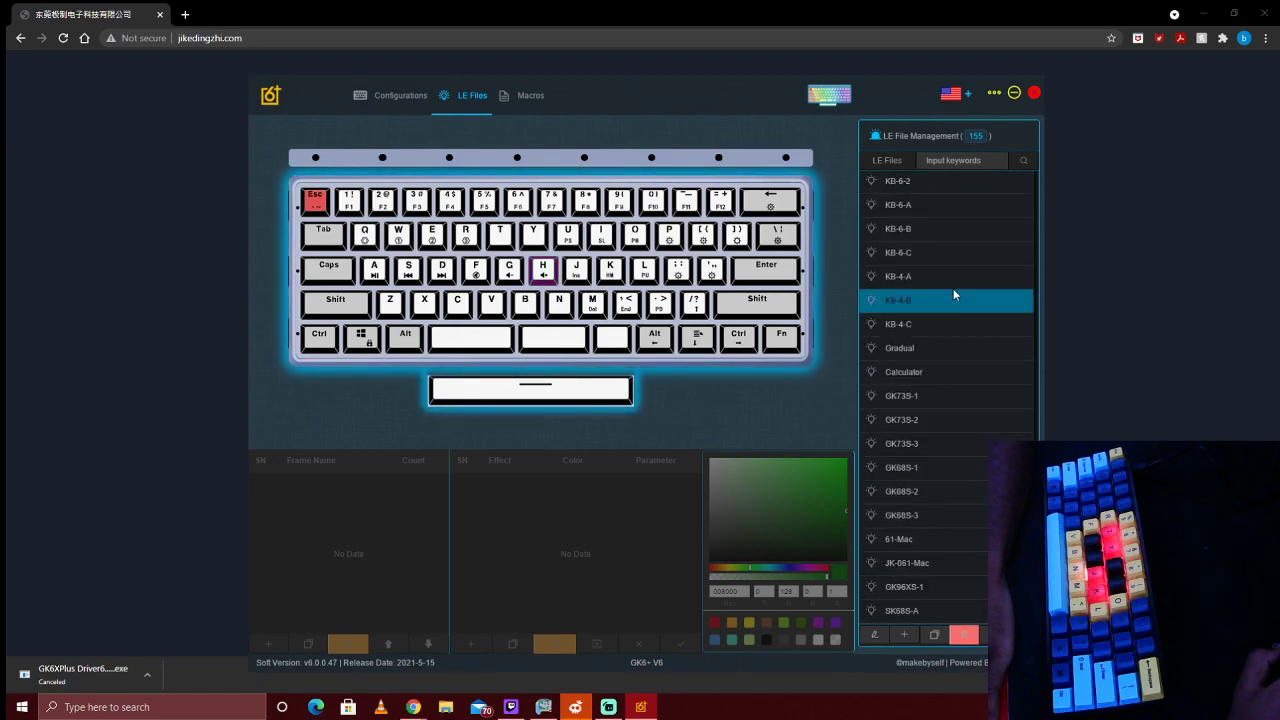
{"action": "left_click", "coordinate": [943, 265]}
{"action": "left_click", "coordinate": [945, 193]}
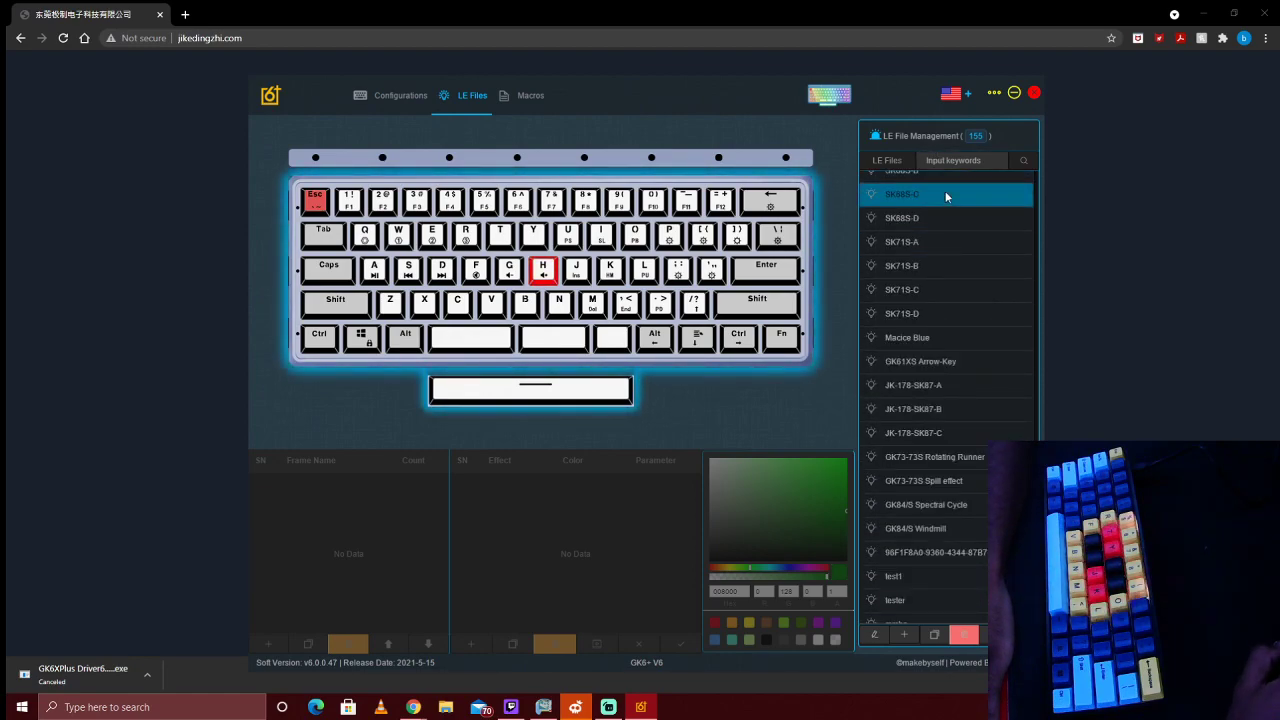
{"action": "left_click", "coordinate": [931, 312]}
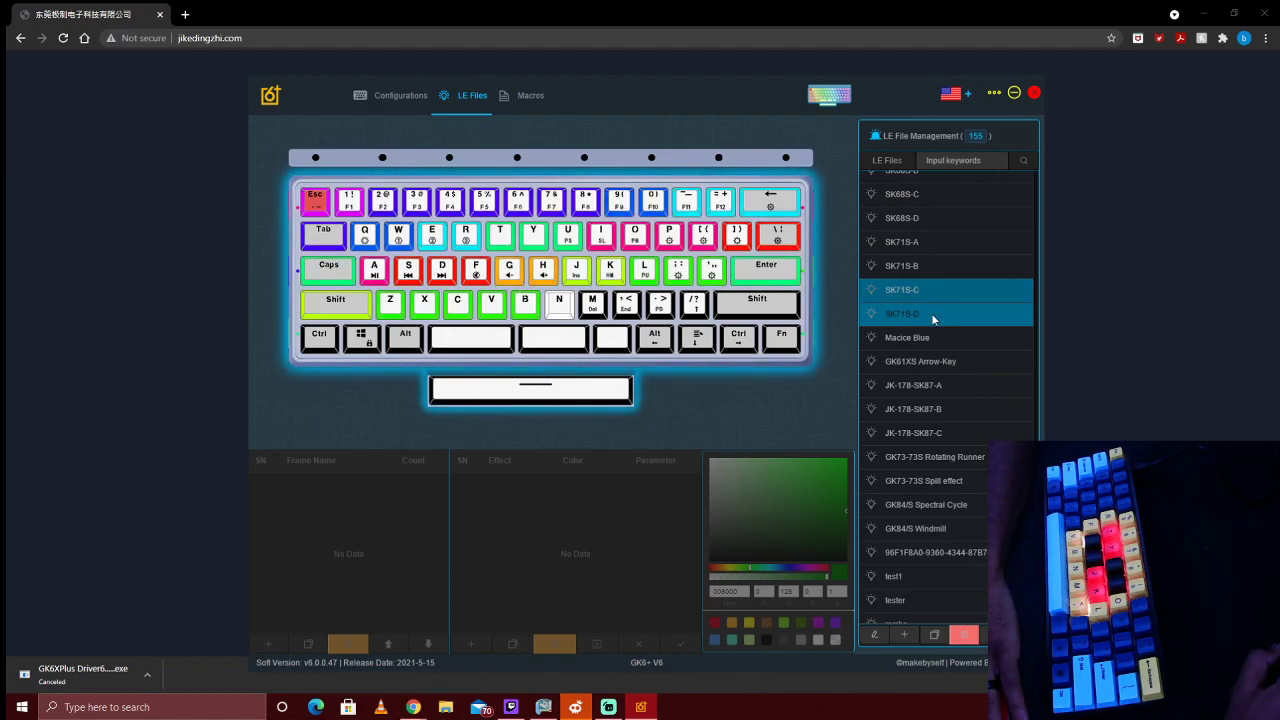
{"action": "left_click", "coordinate": [938, 368]}
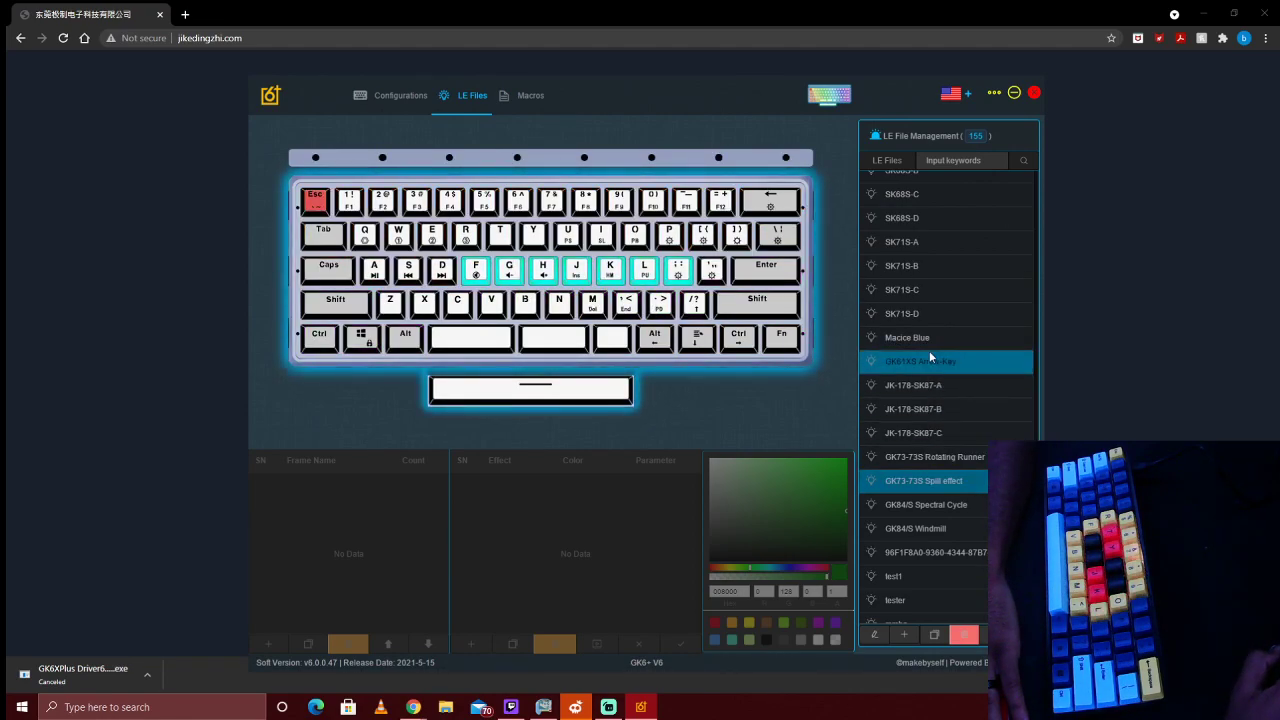
{"action": "left_click", "coordinate": [915, 409]}
{"action": "left_click", "coordinate": [915, 433]}
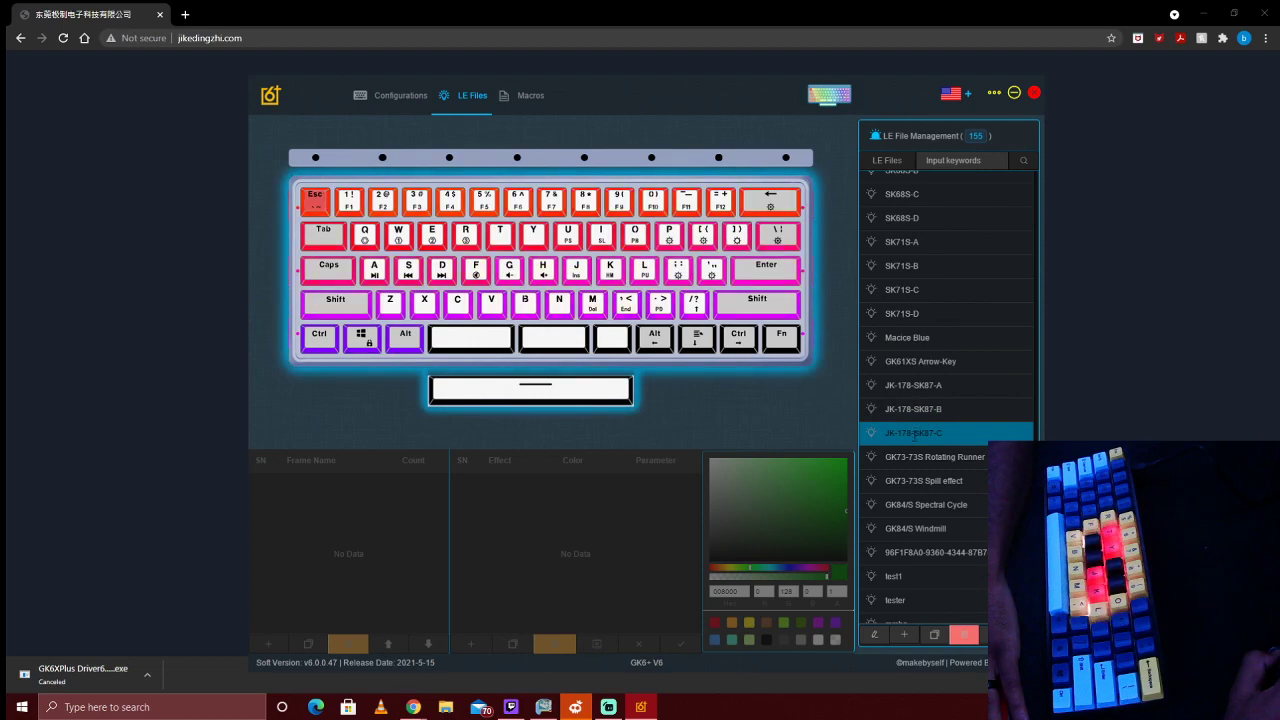
Open the GK73-73S Rotating Runner effect for editing and look through its frames
{"action": "left_click", "coordinate": [915, 456]}
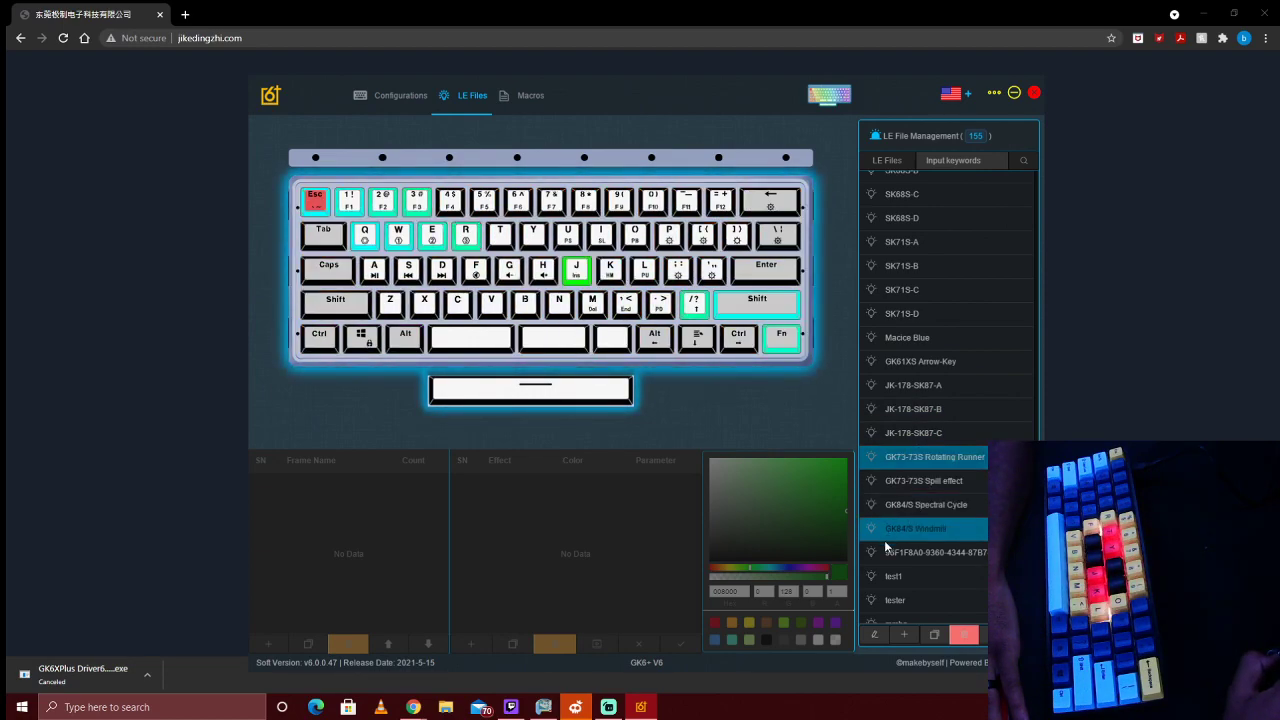
{"action": "left_click", "coordinate": [876, 636]}
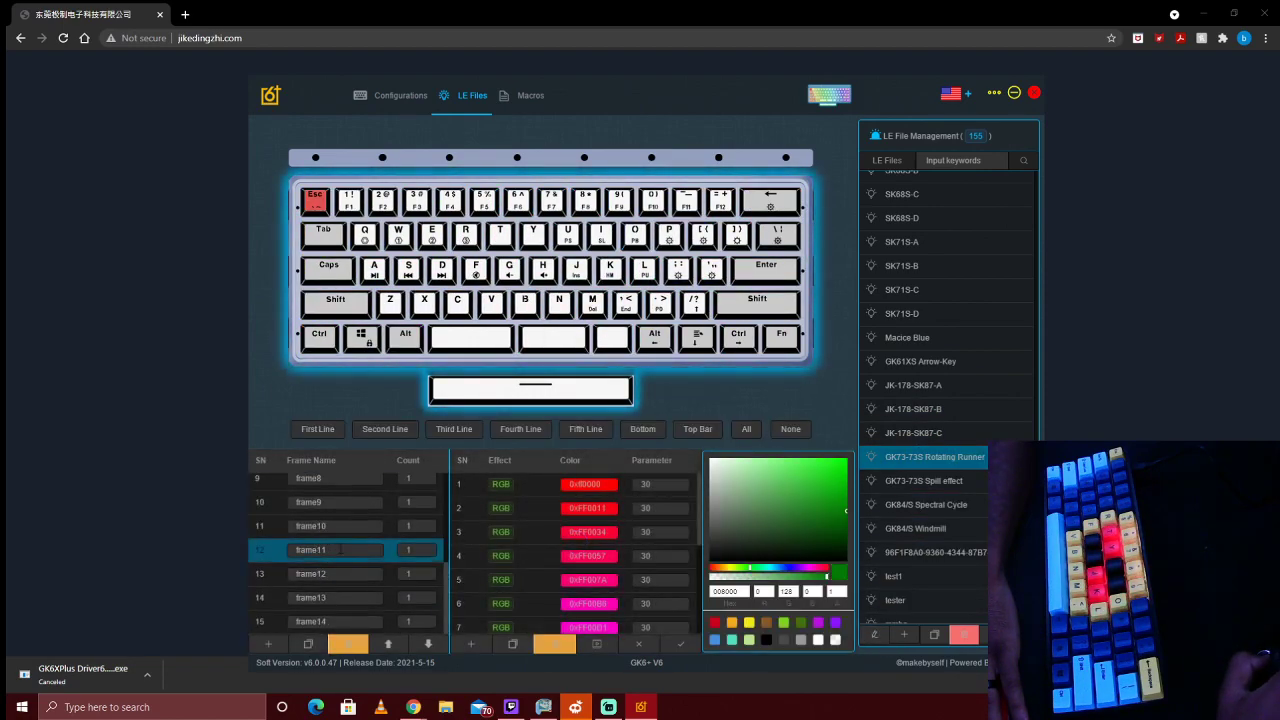
{"action": "scroll", "coordinate": [348, 542], "scroll_direction": "down", "scroll_amount": 2}
Preview more light effects, including SK71S-A, sheesh, test1 and tester, and close the open effect's editing mode
{"action": "left_click", "coordinate": [935, 430]}
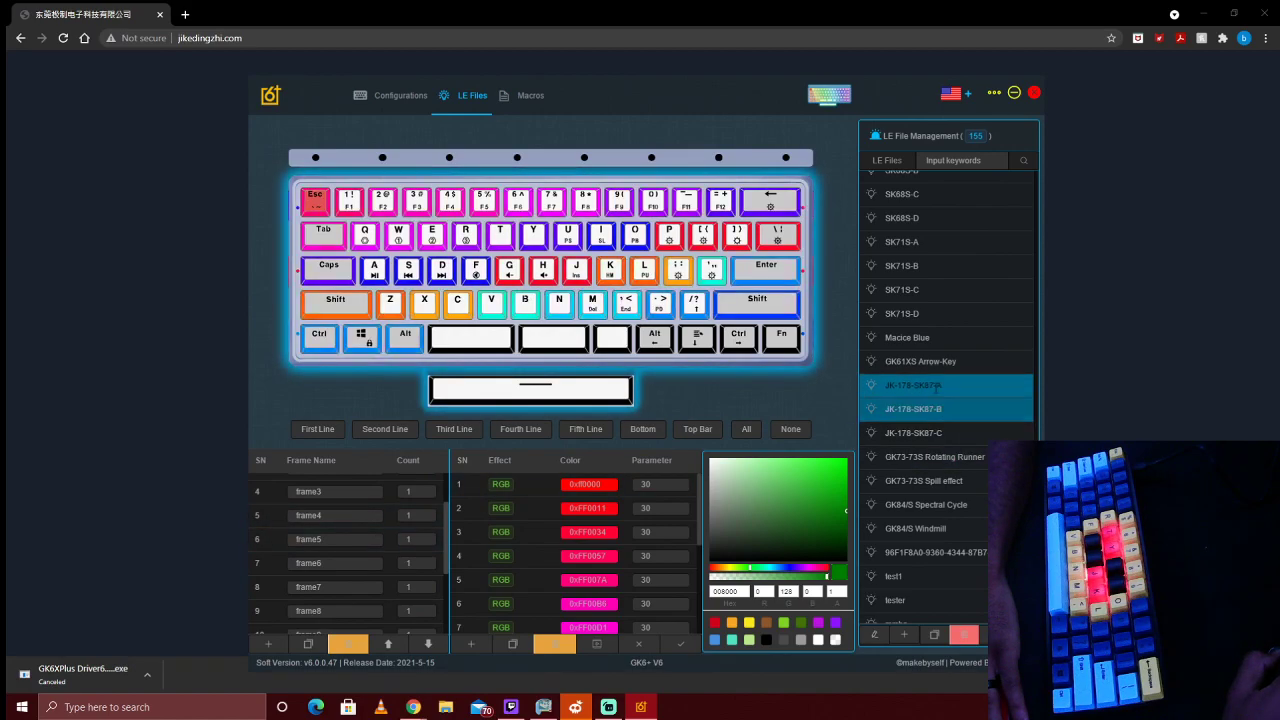
{"action": "left_click", "coordinate": [945, 266]}
{"action": "left_click", "coordinate": [963, 245]}
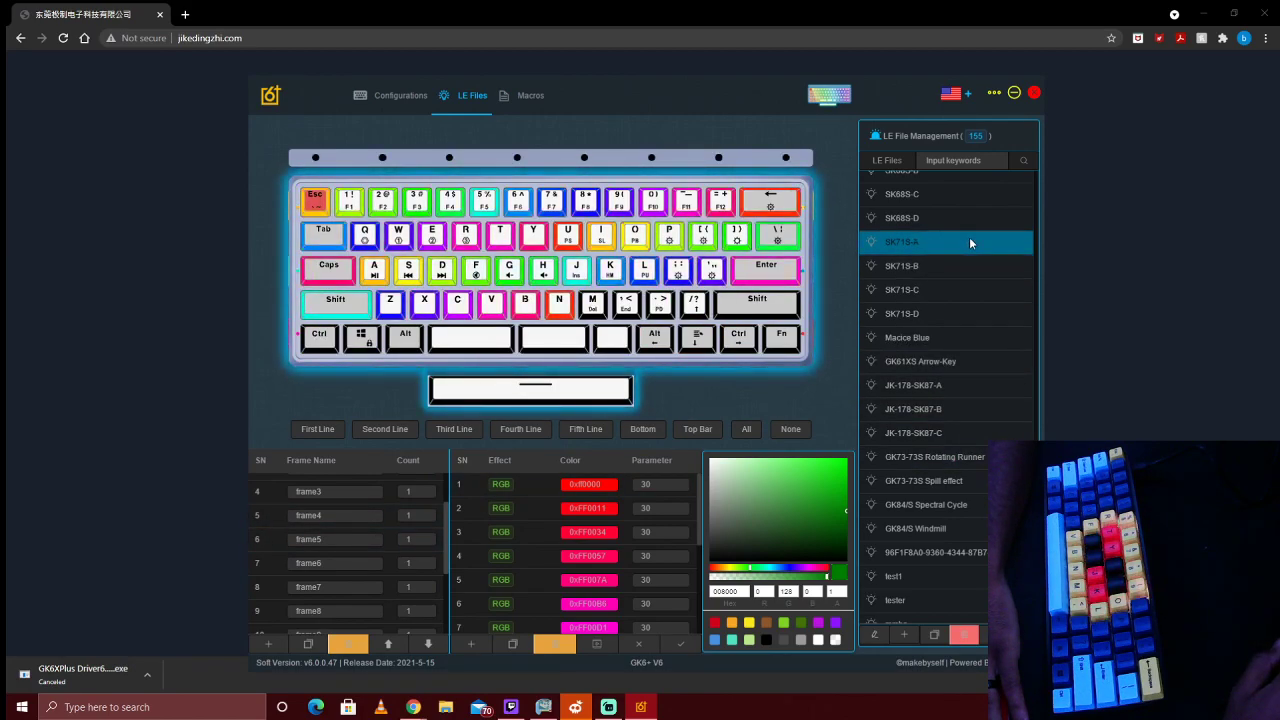
{"action": "left_click", "coordinate": [963, 358]}
{"action": "left_click", "coordinate": [921, 462]}
{"action": "left_click", "coordinate": [937, 552]}
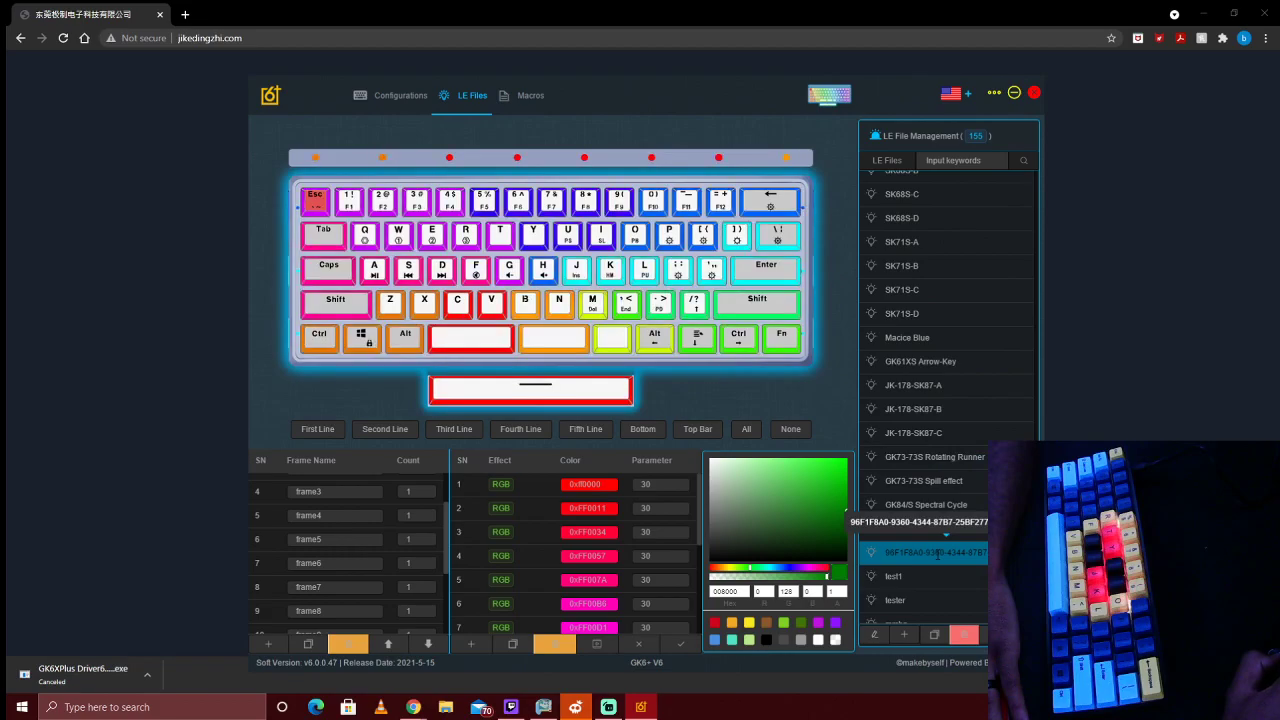
{"action": "scroll", "coordinate": [931, 541], "scroll_direction": "down", "scroll_amount": 2}
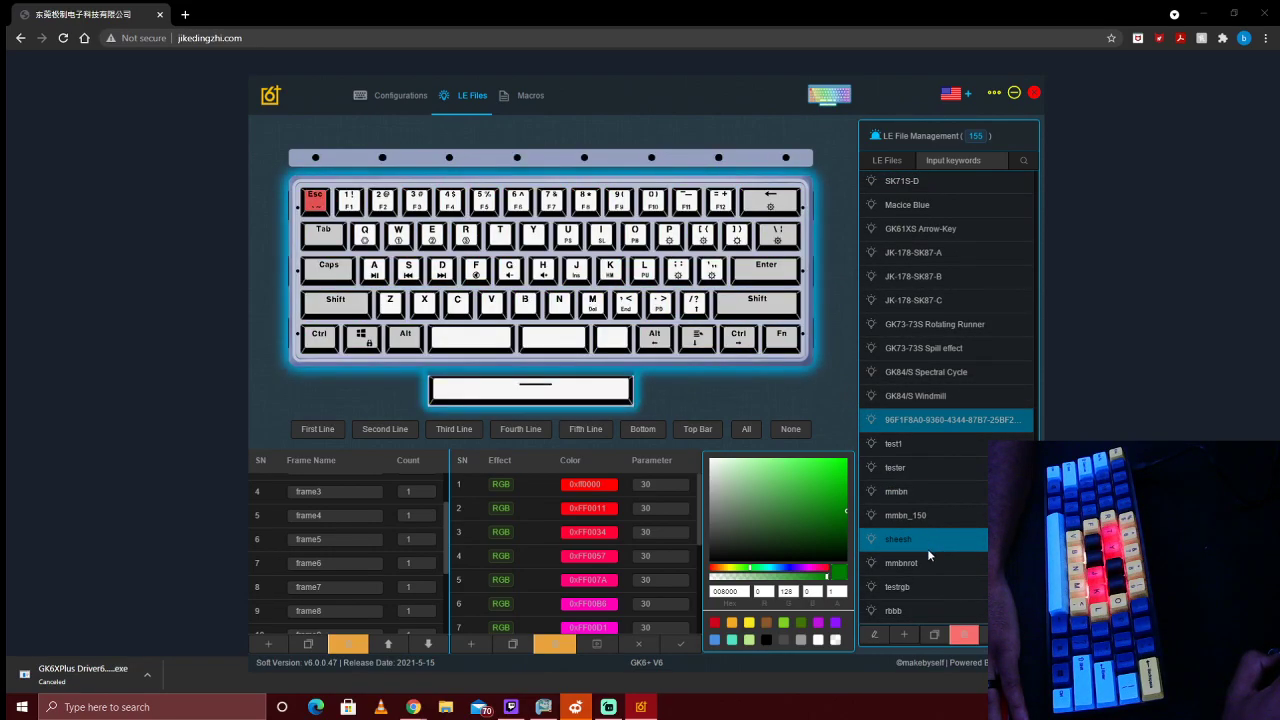
{"action": "left_click", "coordinate": [925, 547]}
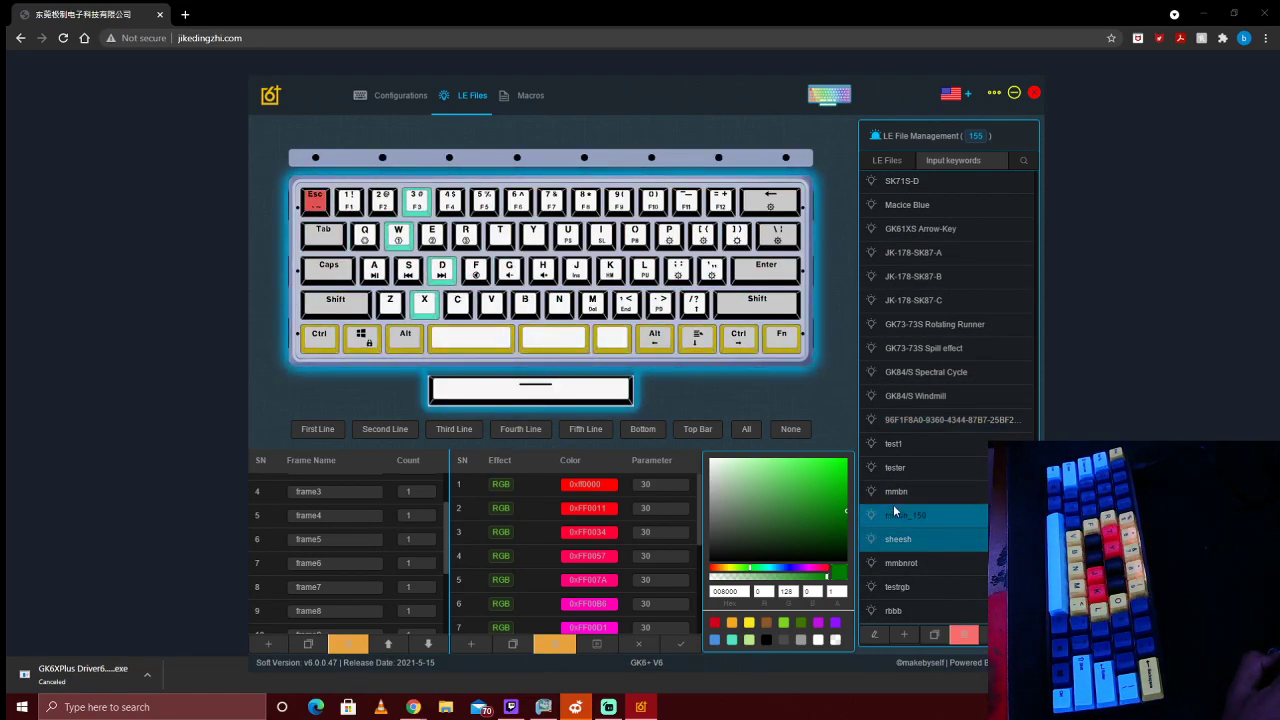
{"action": "left_click", "coordinate": [948, 470]}
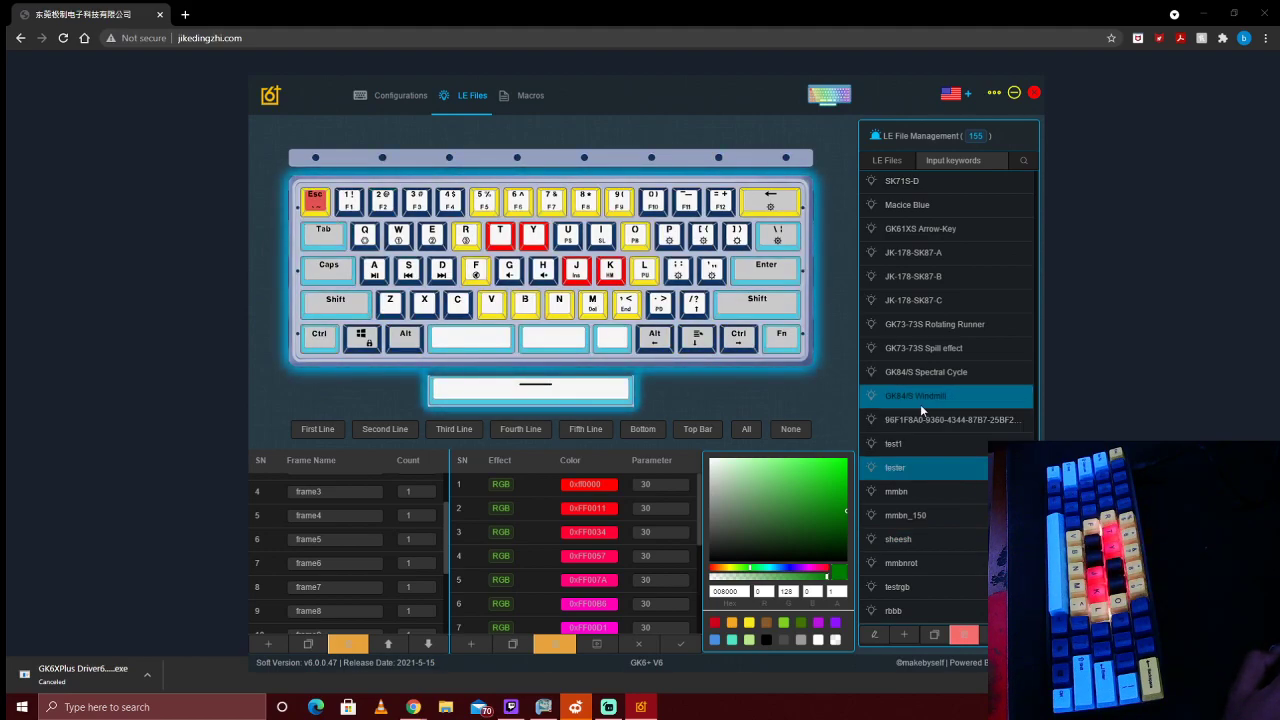
{"action": "left_click", "coordinate": [930, 447]}
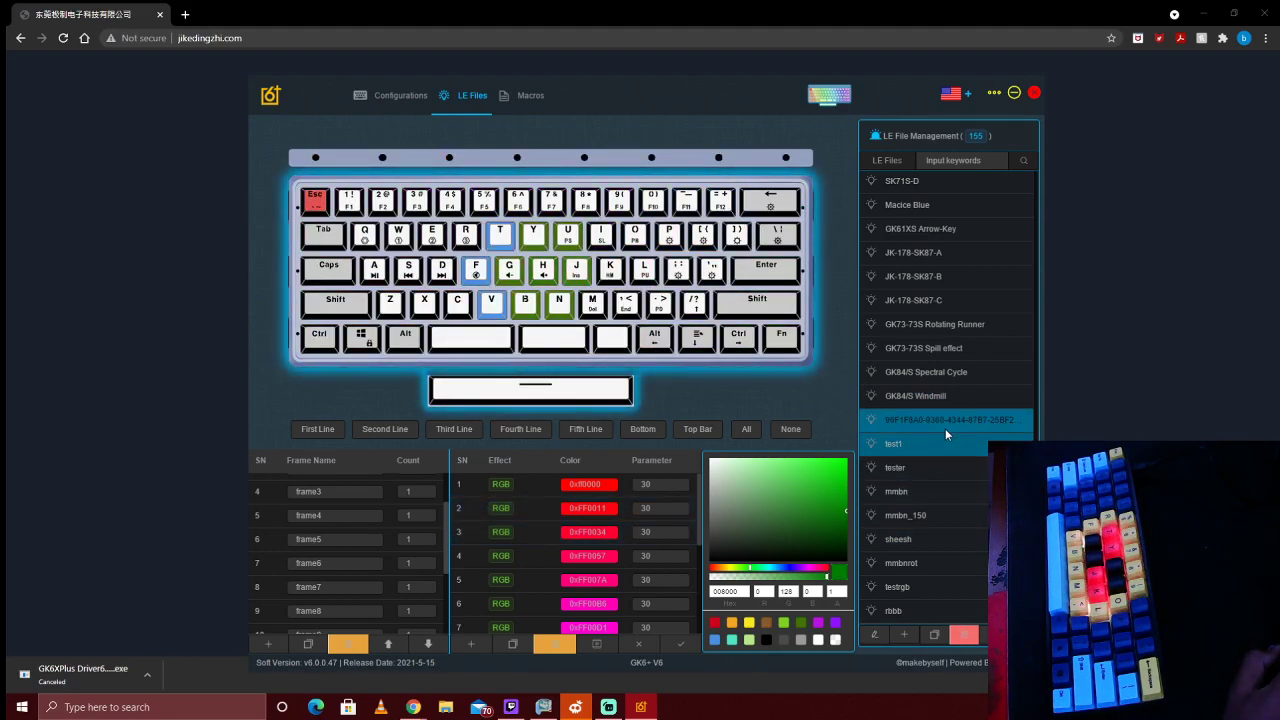
{"action": "left_click", "coordinate": [905, 466]}
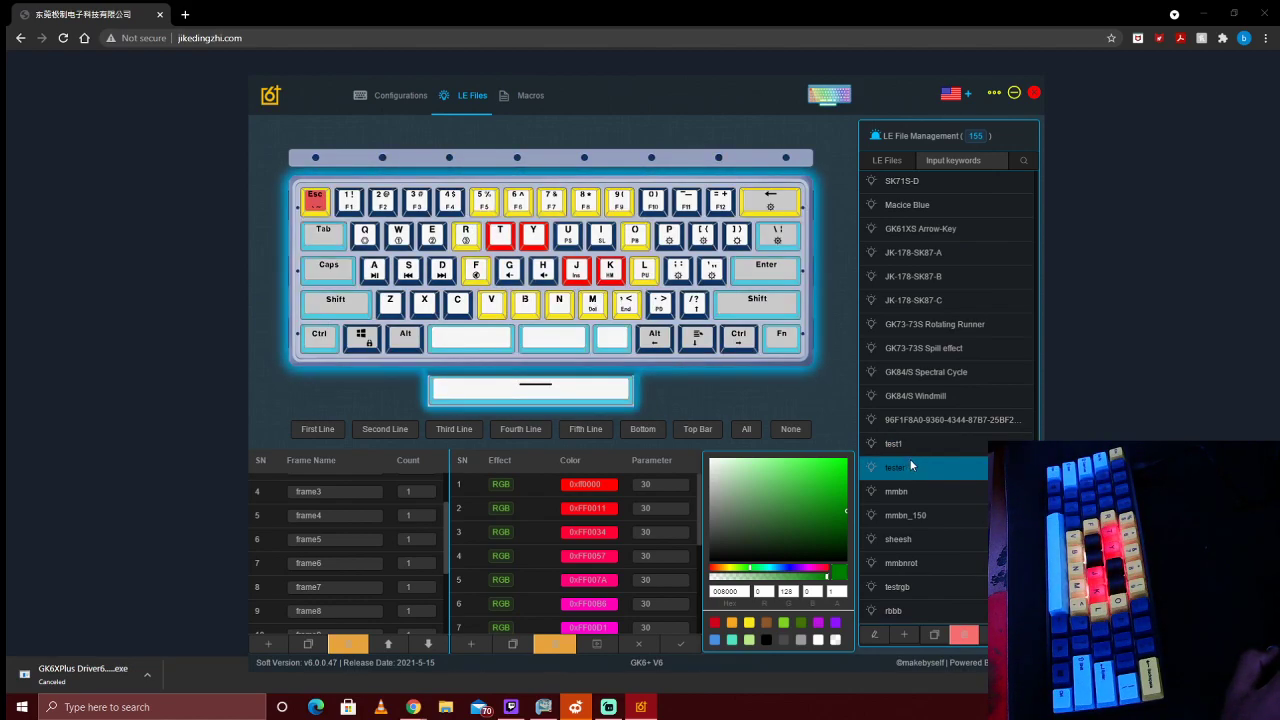
{"action": "left_click", "coordinate": [638, 643]}
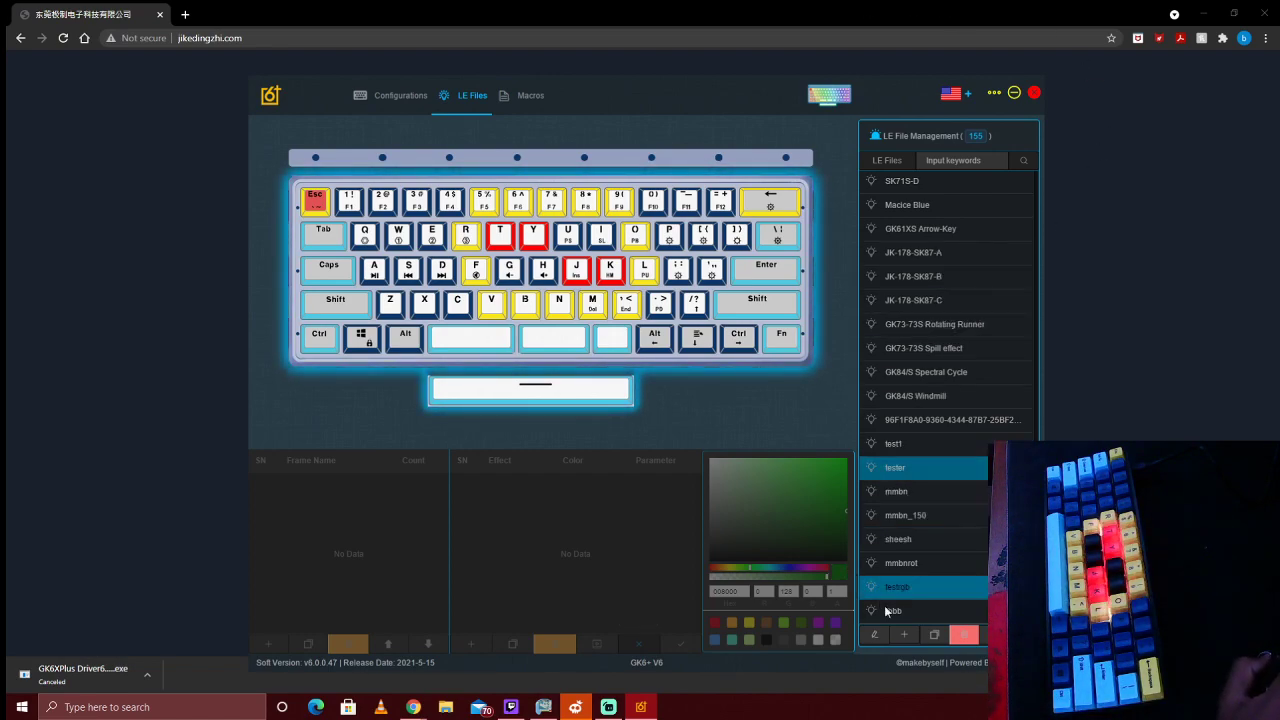
Create a new light effect file named yolo
{"action": "left_click", "coordinate": [901, 636]}
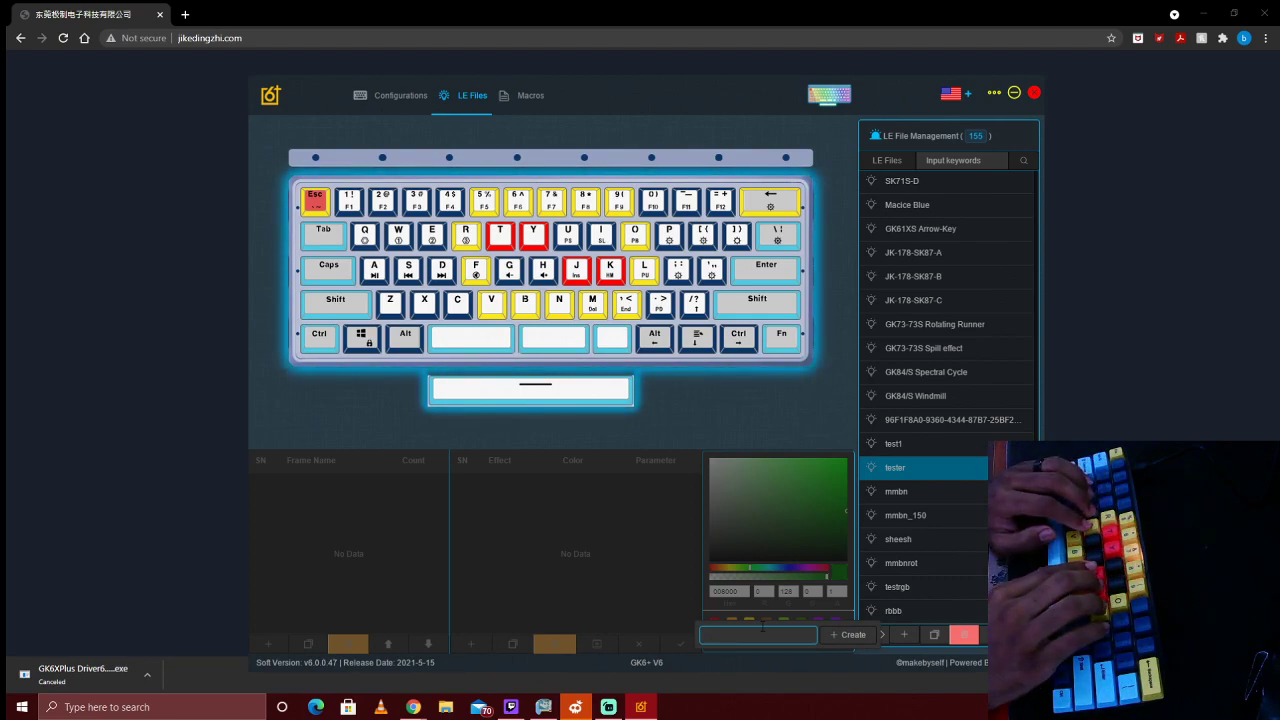
{"action": "type", "text": "sdbs"}
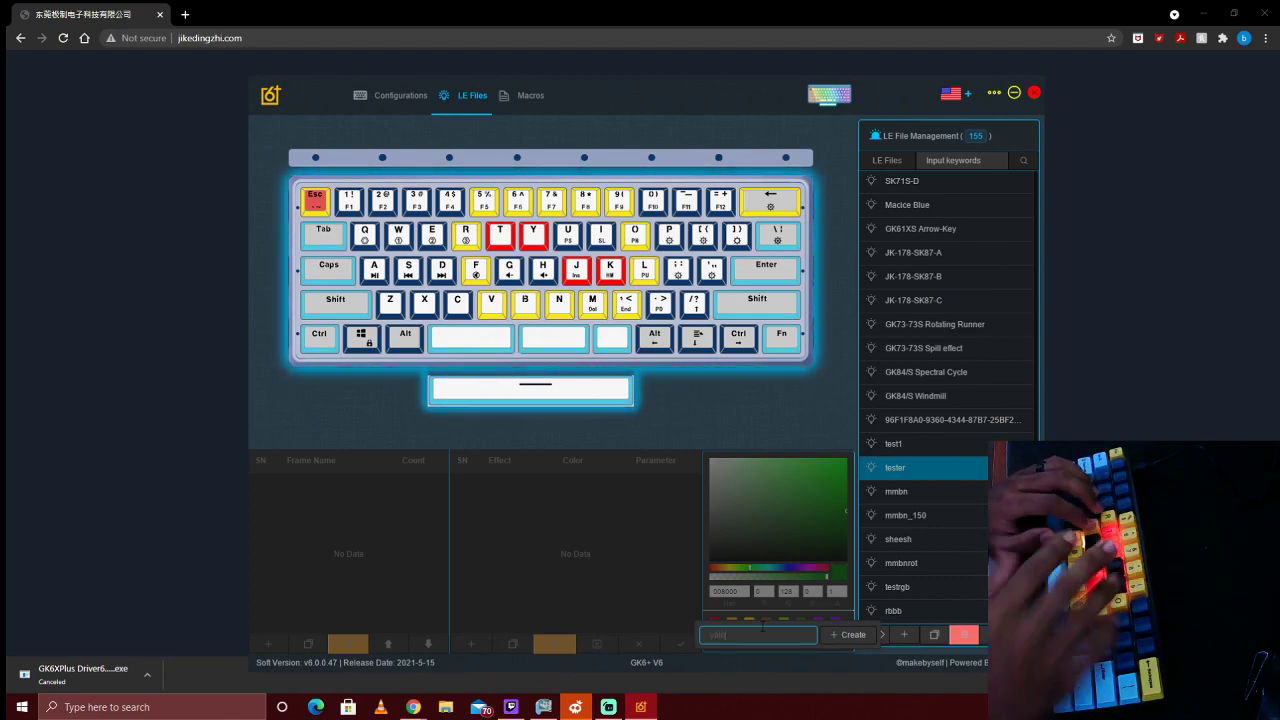
{"action": "left_click", "coordinate": [838, 636]}
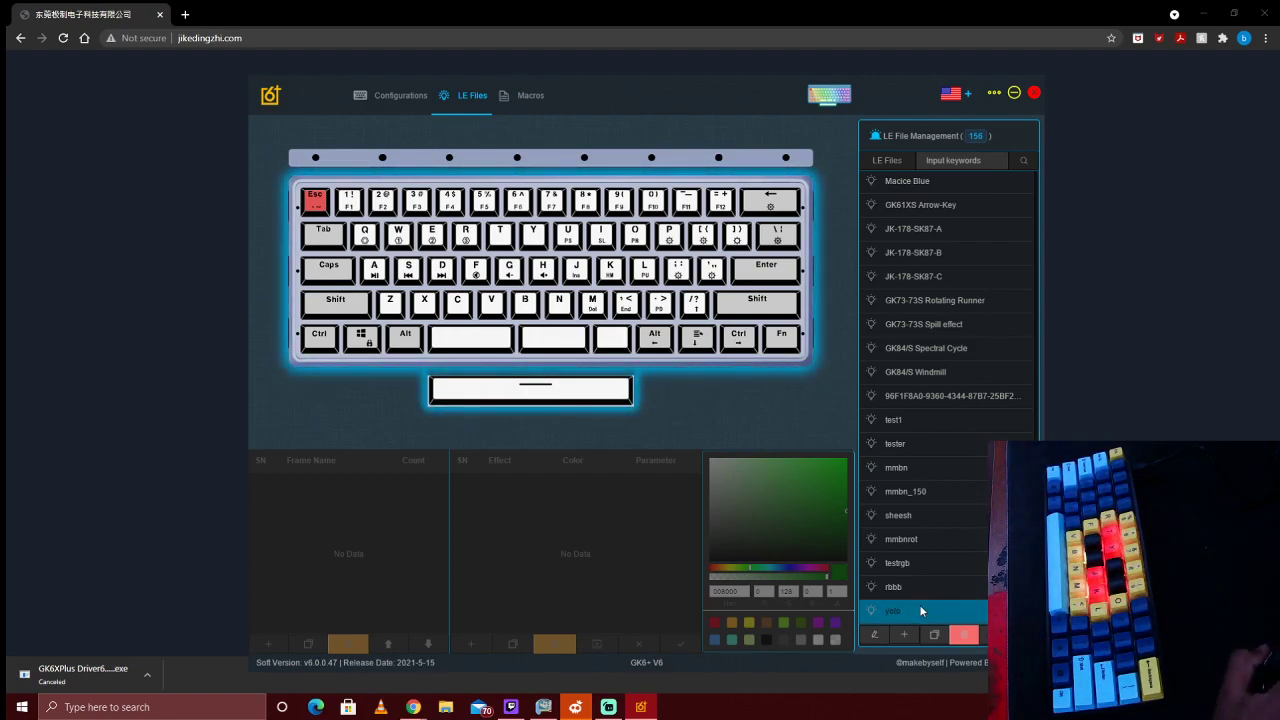
Open the yolo light effect file for editing and select frame0
{"action": "left_click", "coordinate": [876, 636]}
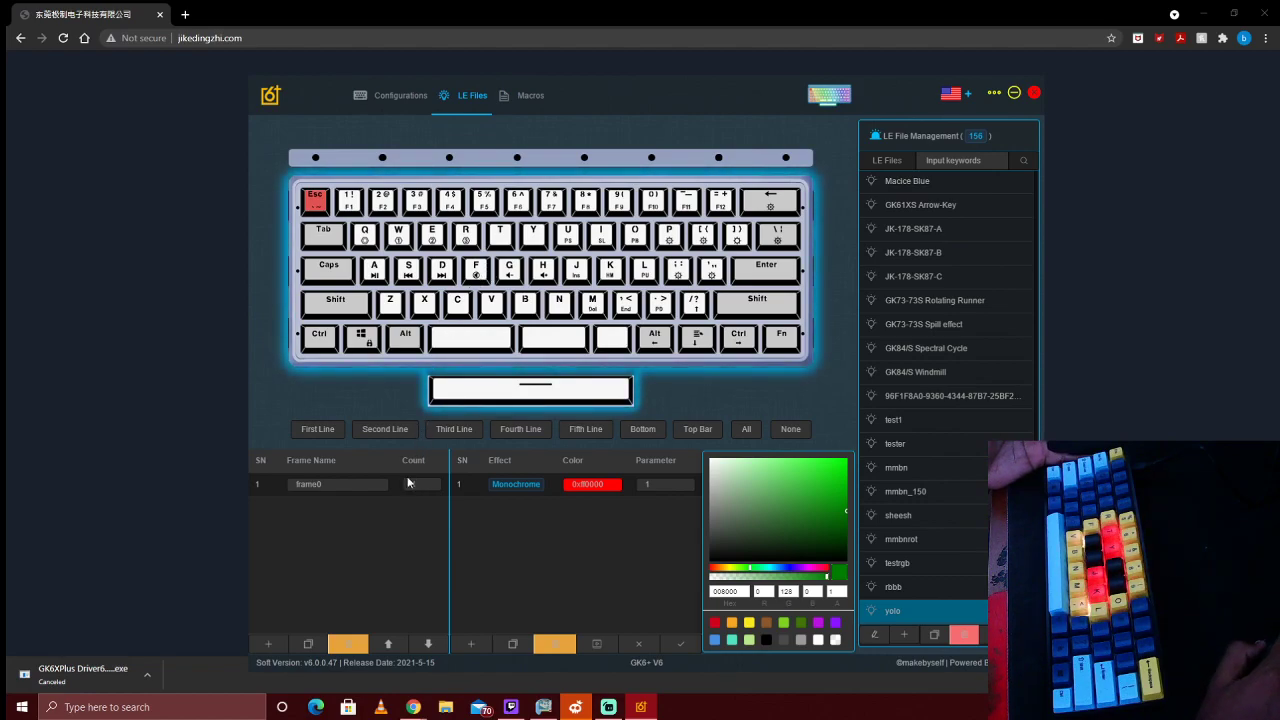
{"action": "left_click", "coordinate": [377, 484]}
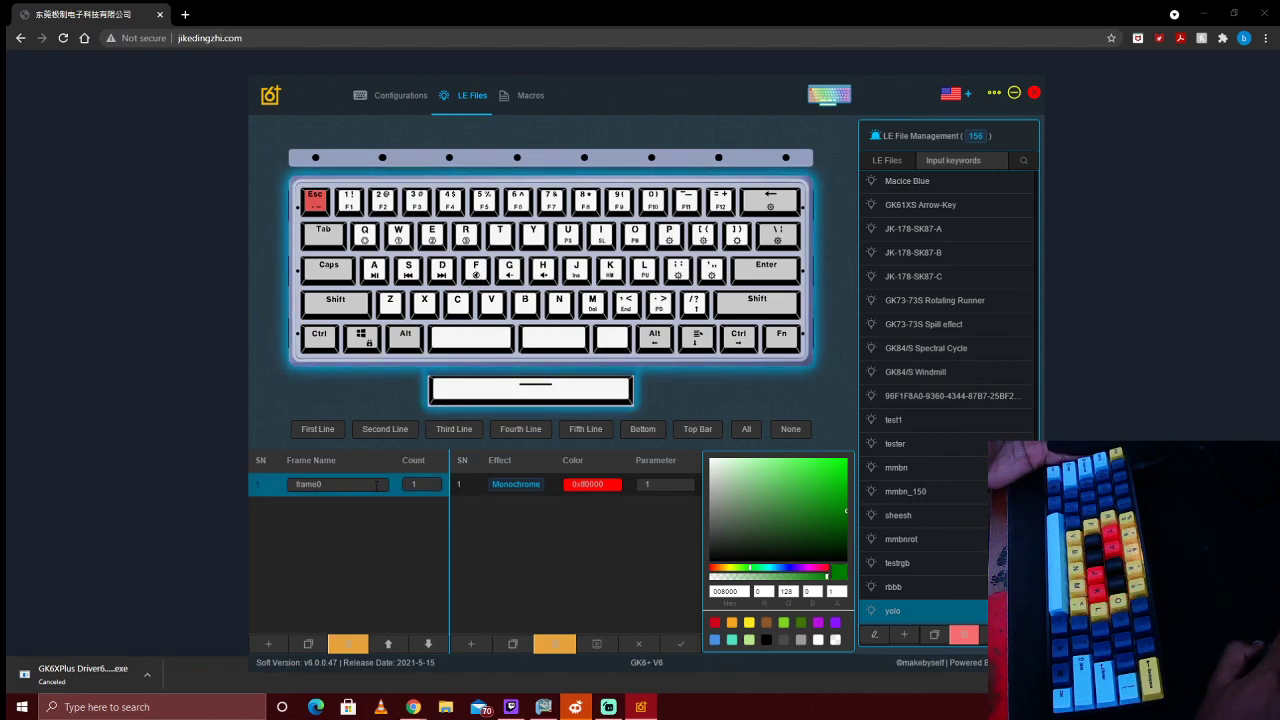
Add the F, G, H, Y, T and R keys to frame0 of the yolo effect
{"action": "left_click", "coordinate": [555, 483]}
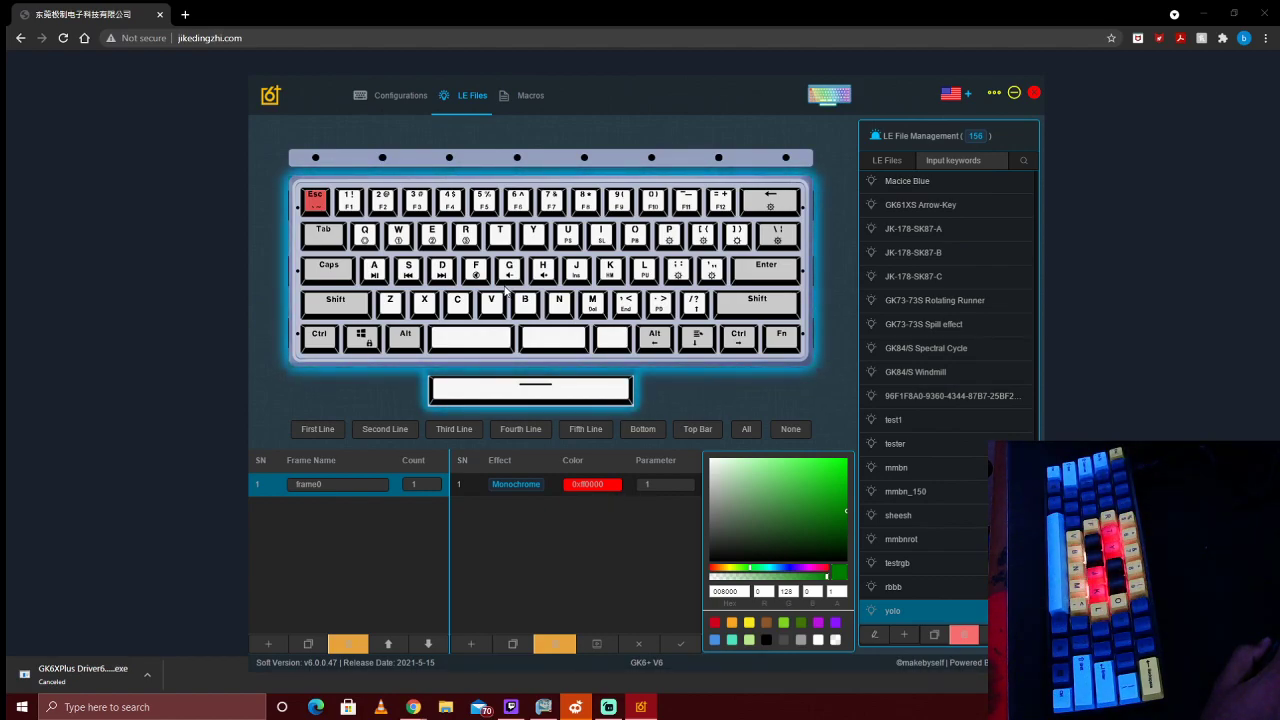
{"action": "left_click_drag", "start_coordinate": [476, 276], "coordinate": [545, 262]}
{"action": "left_click", "coordinate": [535, 238]}
{"action": "left_click", "coordinate": [501, 238]}
{"action": "left_click", "coordinate": [467, 238]}
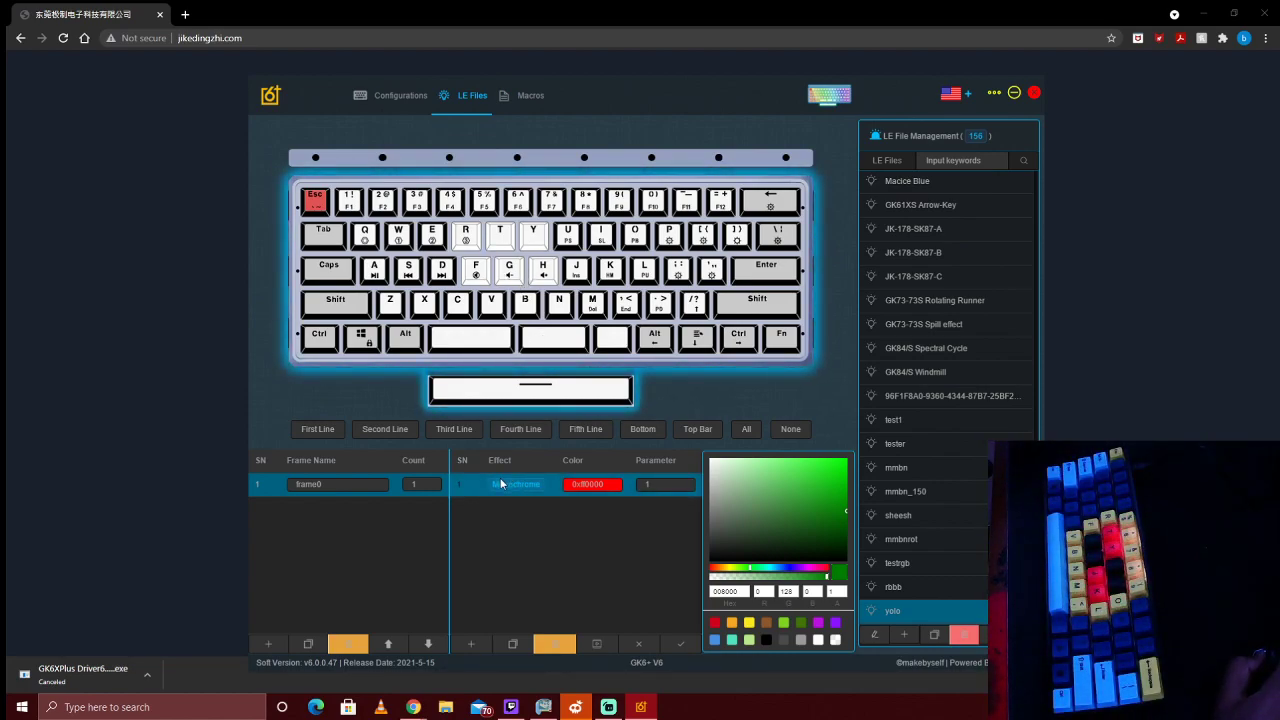
Set the colour of frame0's Monochrome effect to dark red, 7D0000
{"action": "left_click", "coordinate": [567, 483]}
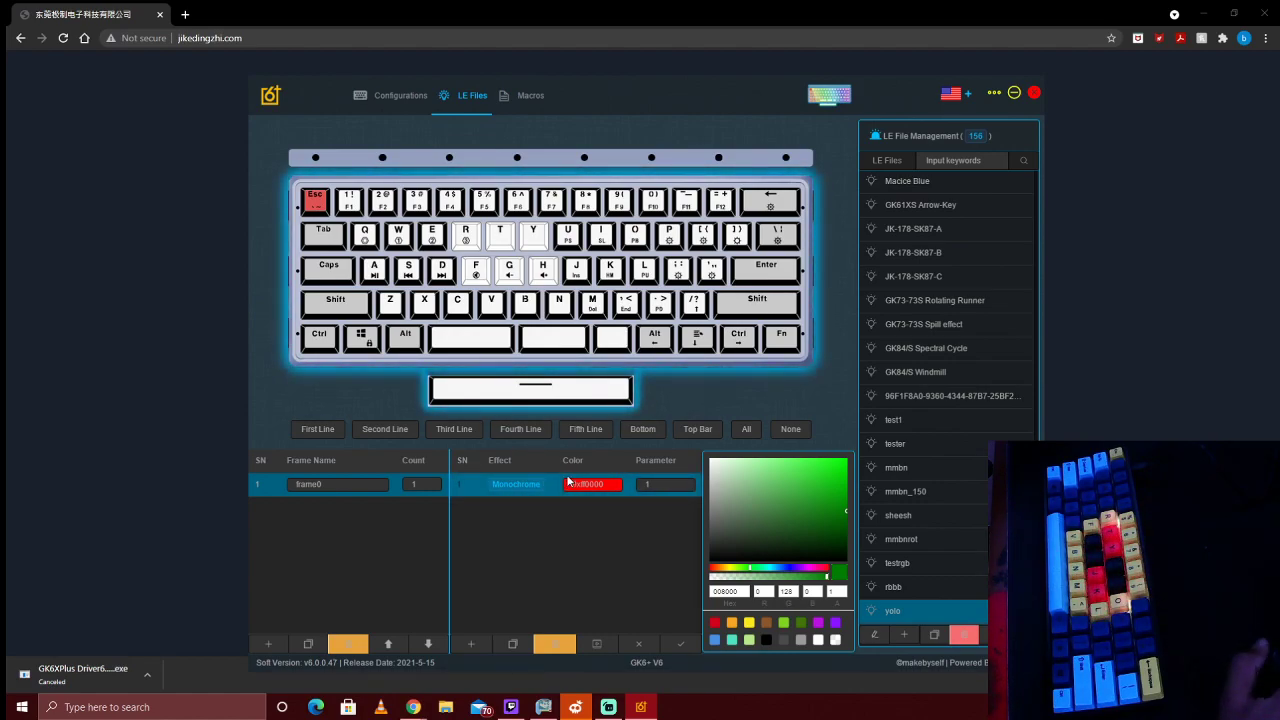
{"action": "left_click", "coordinate": [560, 486]}
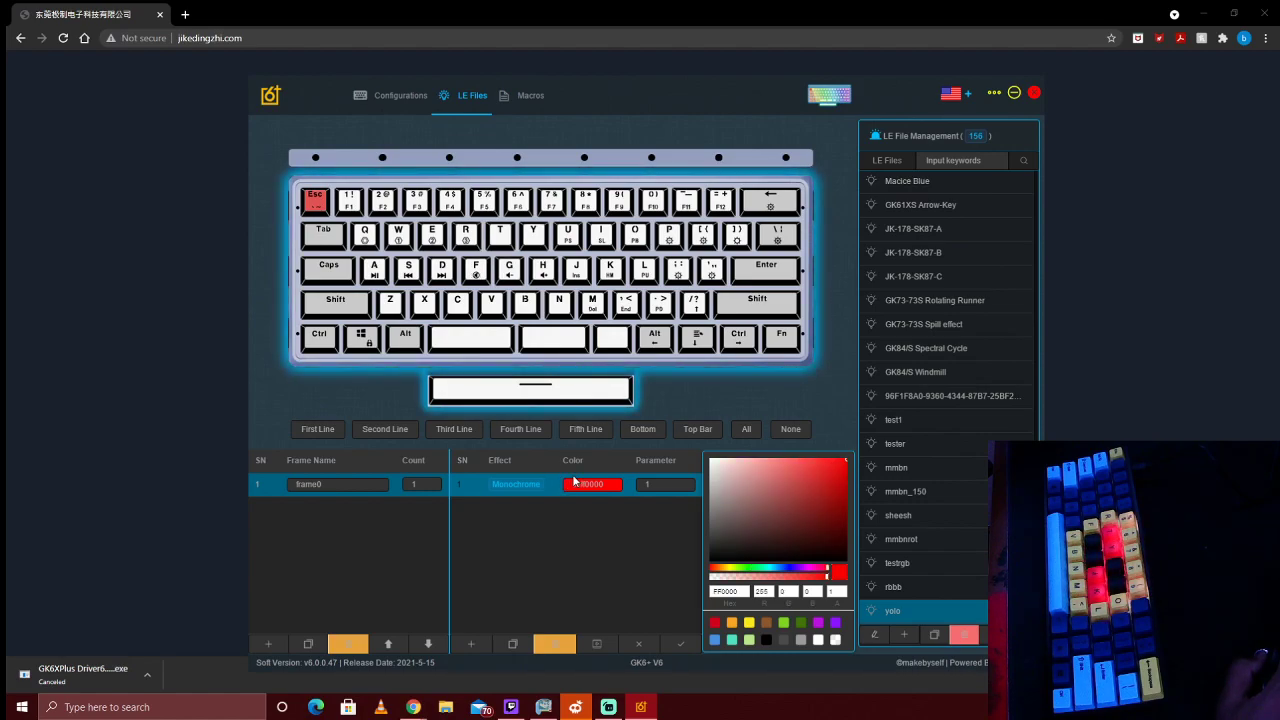
{"action": "mouse_move", "coordinate": [800, 512]}
{"action": "left_mouse_down"}
{"action": "mouse_move", "coordinate": [808, 523]}
{"action": "mouse_move", "coordinate": [835, 503]}
{"action": "mouse_move", "coordinate": [846, 512]}
{"action": "left_mouse_up"}
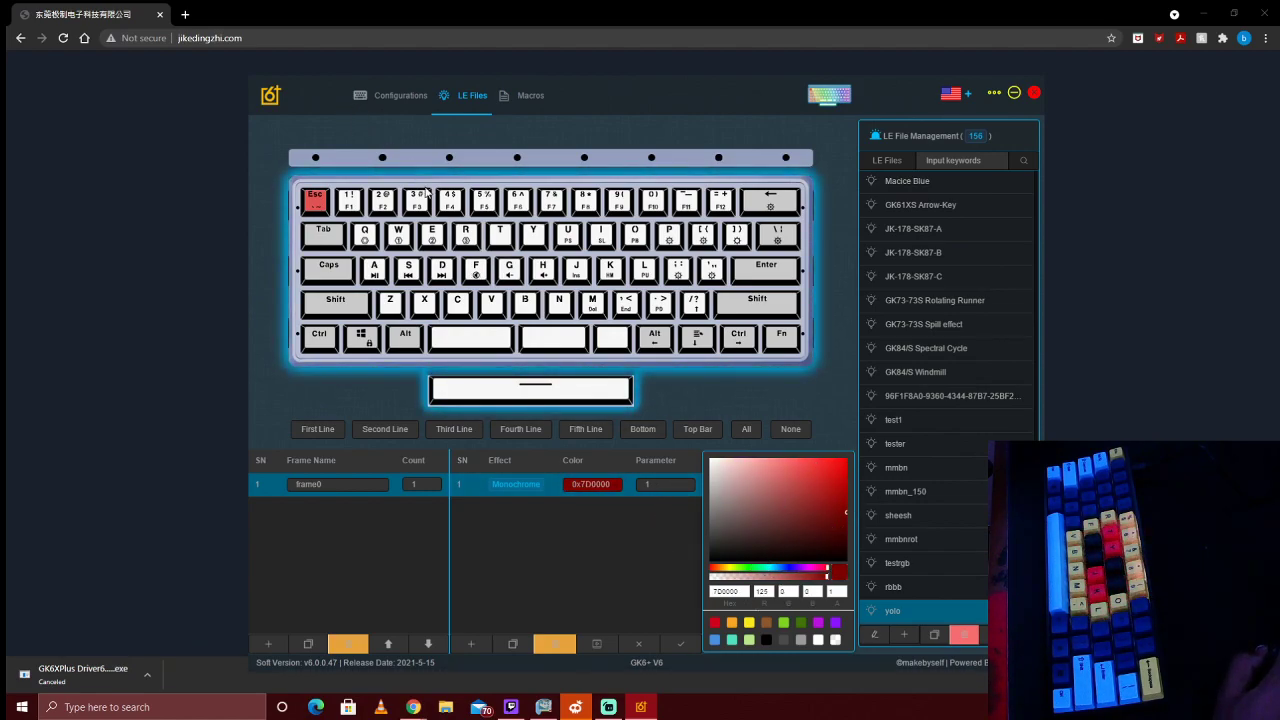
Apply the Monochrome effect to the R, T, Y, U, F, G, H, J, V, B, N and M keys and save the yolo file
{"action": "left_click", "coordinate": [476, 269]}
{"action": "left_click", "coordinate": [467, 239]}
{"action": "left_click", "coordinate": [500, 239]}
{"action": "left_click", "coordinate": [510, 266]}
{"action": "left_click", "coordinate": [542, 268]}
{"action": "left_click", "coordinate": [533, 238]}
{"action": "left_click", "coordinate": [491, 302]}
{"action": "left_click", "coordinate": [525, 302]}
{"action": "left_click", "coordinate": [559, 302]}
{"action": "left_click", "coordinate": [576, 268]}
{"action": "left_click", "coordinate": [567, 235]}
{"action": "left_click", "coordinate": [590, 305]}
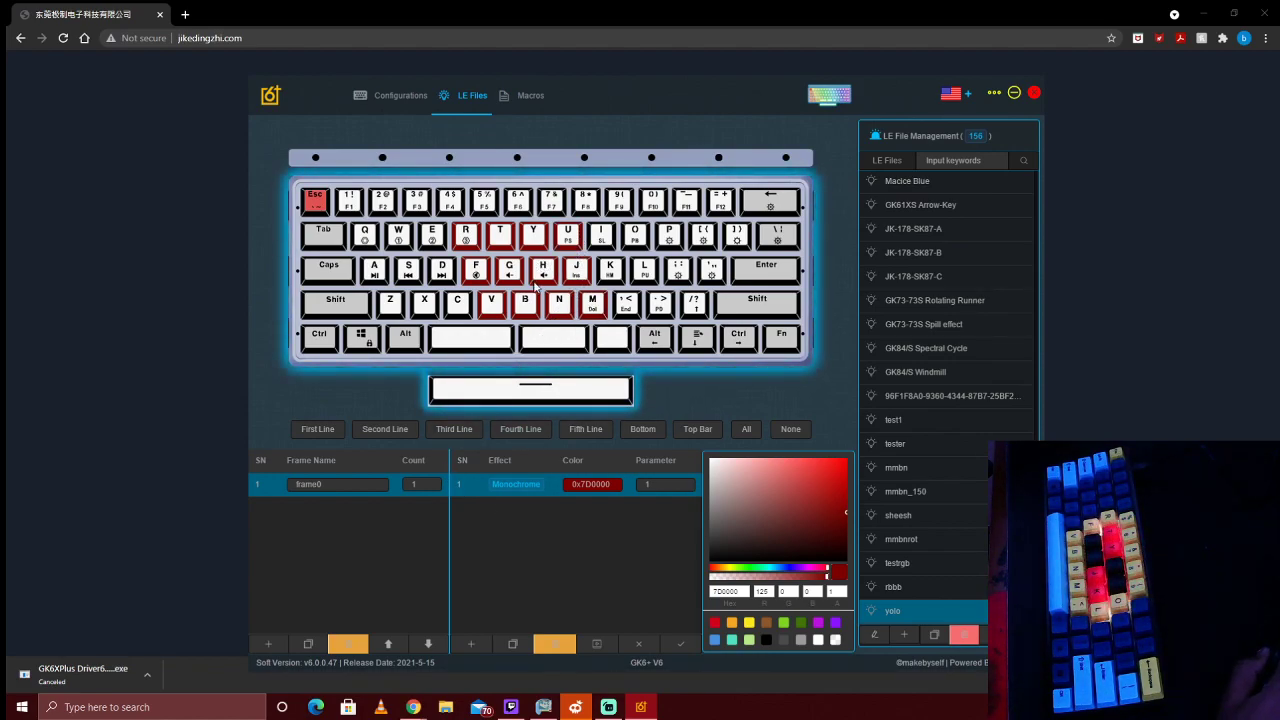
{"action": "left_click", "coordinate": [528, 484]}
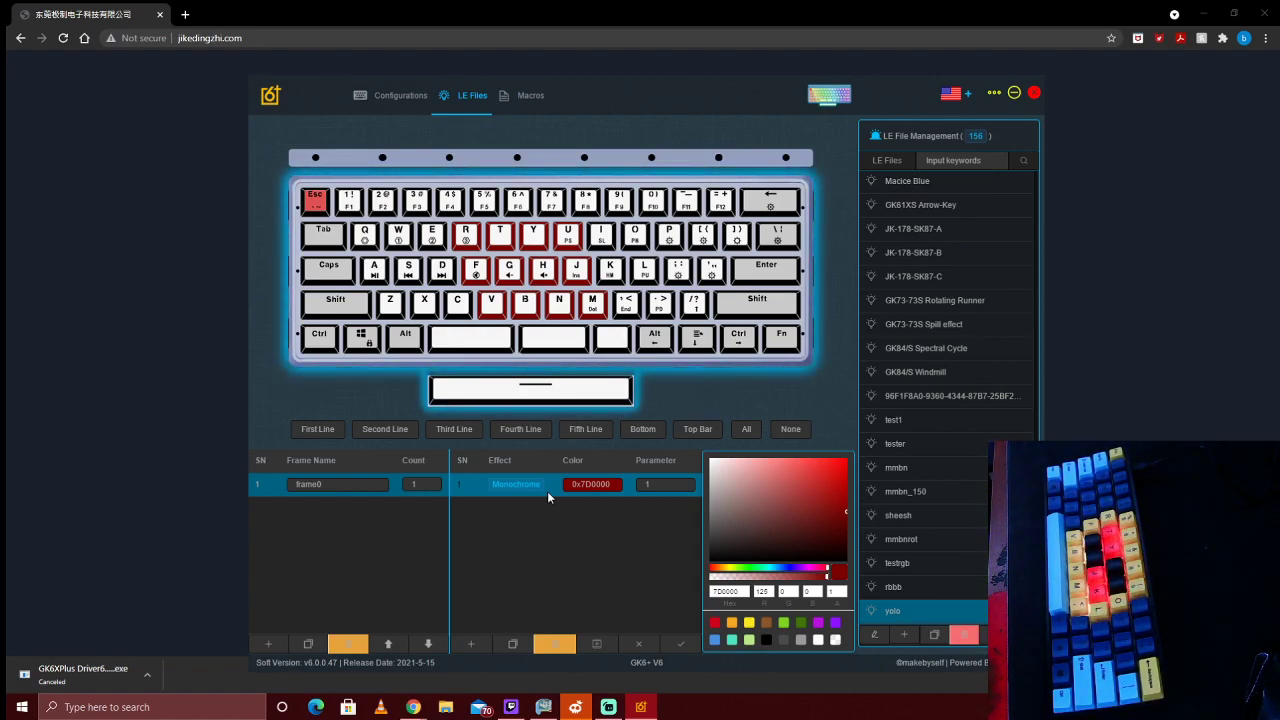
{"action": "mouse_move", "coordinate": [478, 656]}
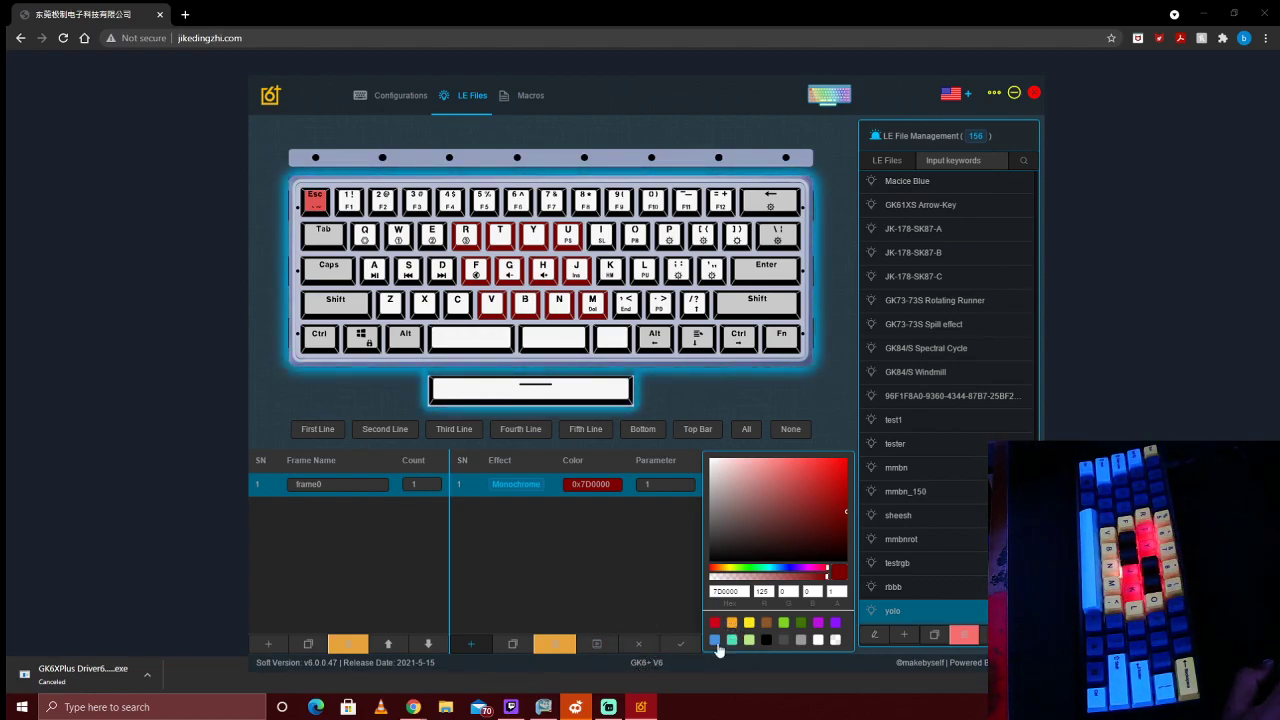
{"action": "left_click", "coordinate": [686, 643]}
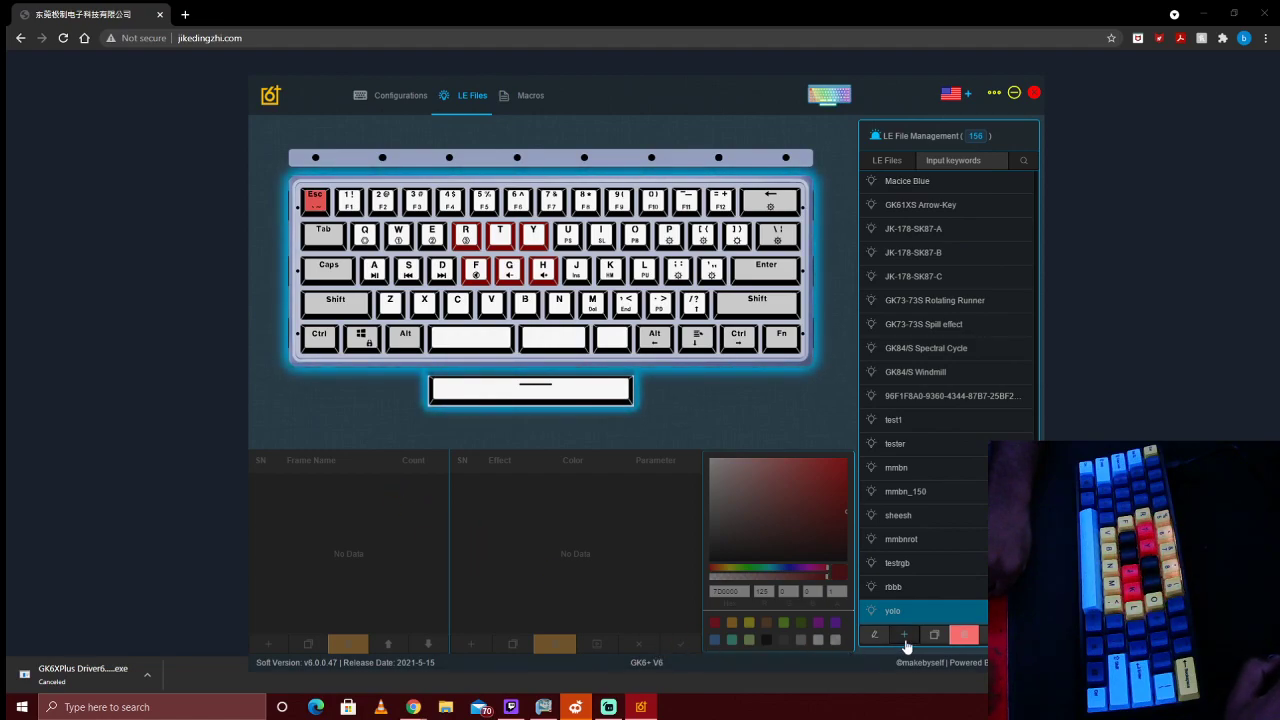
Add the U, J, V, B, N and M keys to frame0 and save, and remove them again in a second edit of yolo
{"action": "left_click", "coordinate": [874, 634]}
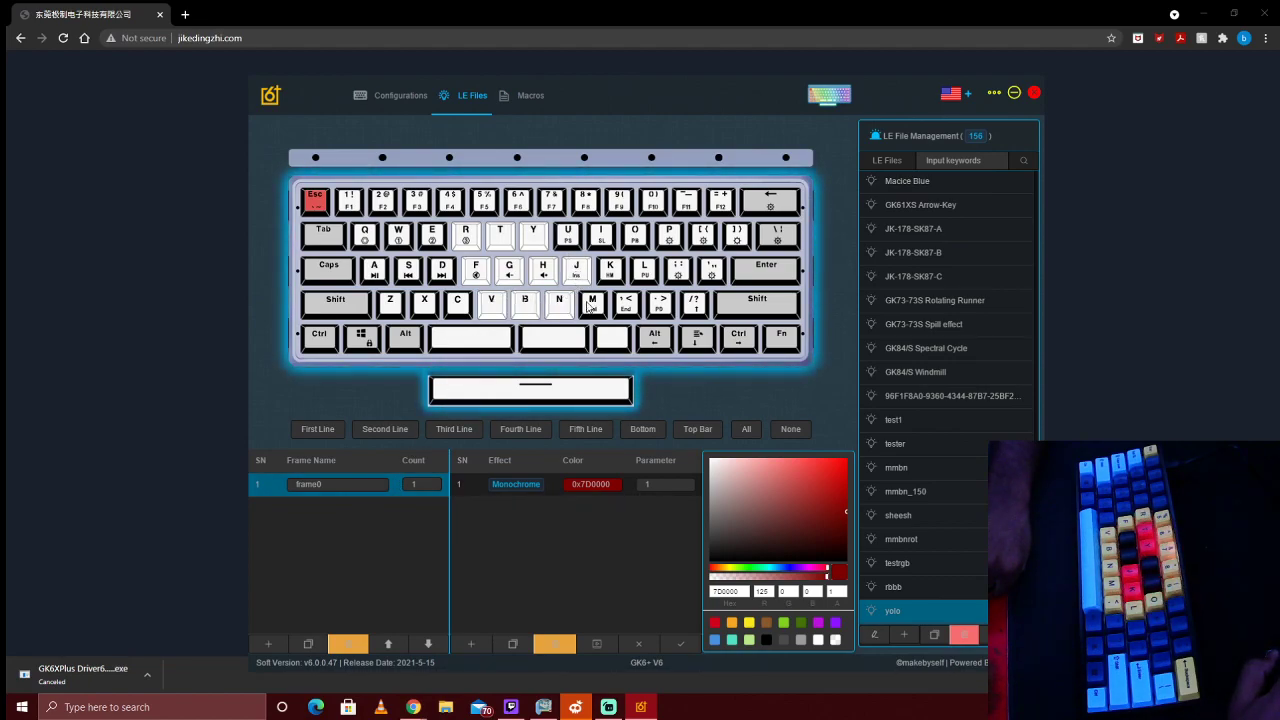
{"action": "left_click", "coordinate": [681, 643]}
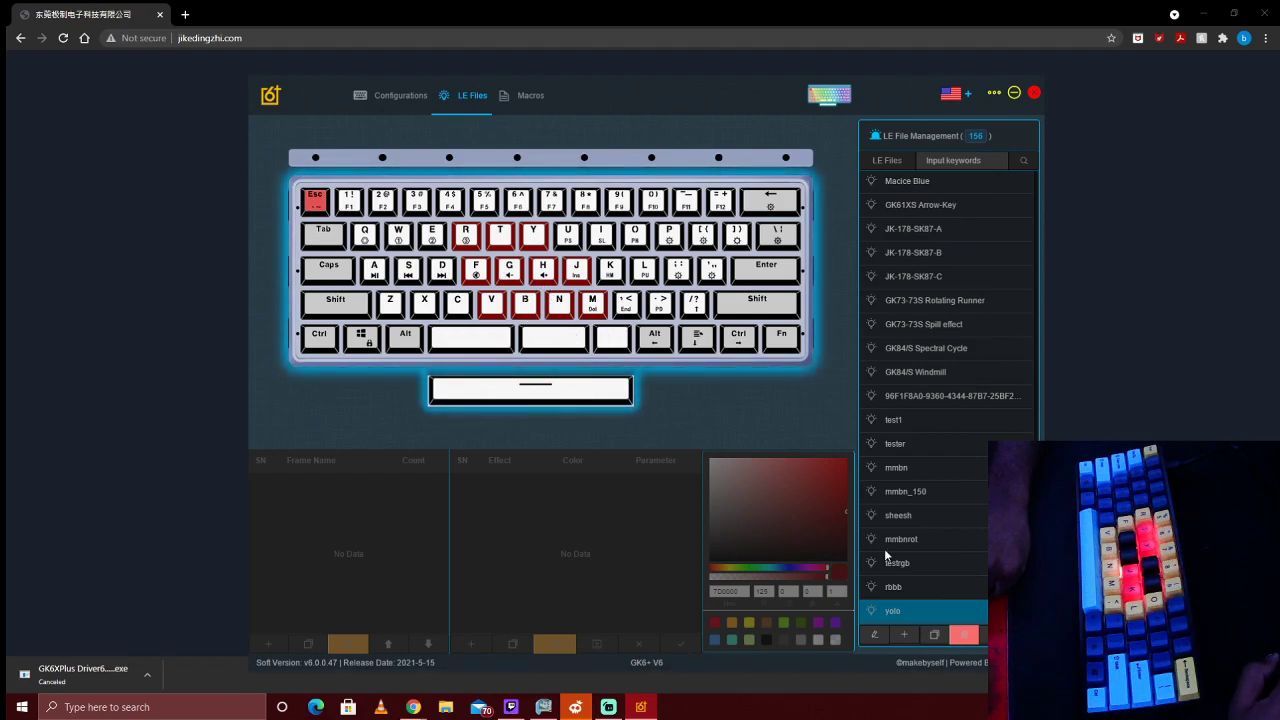
{"action": "left_click", "coordinate": [859, 613]}
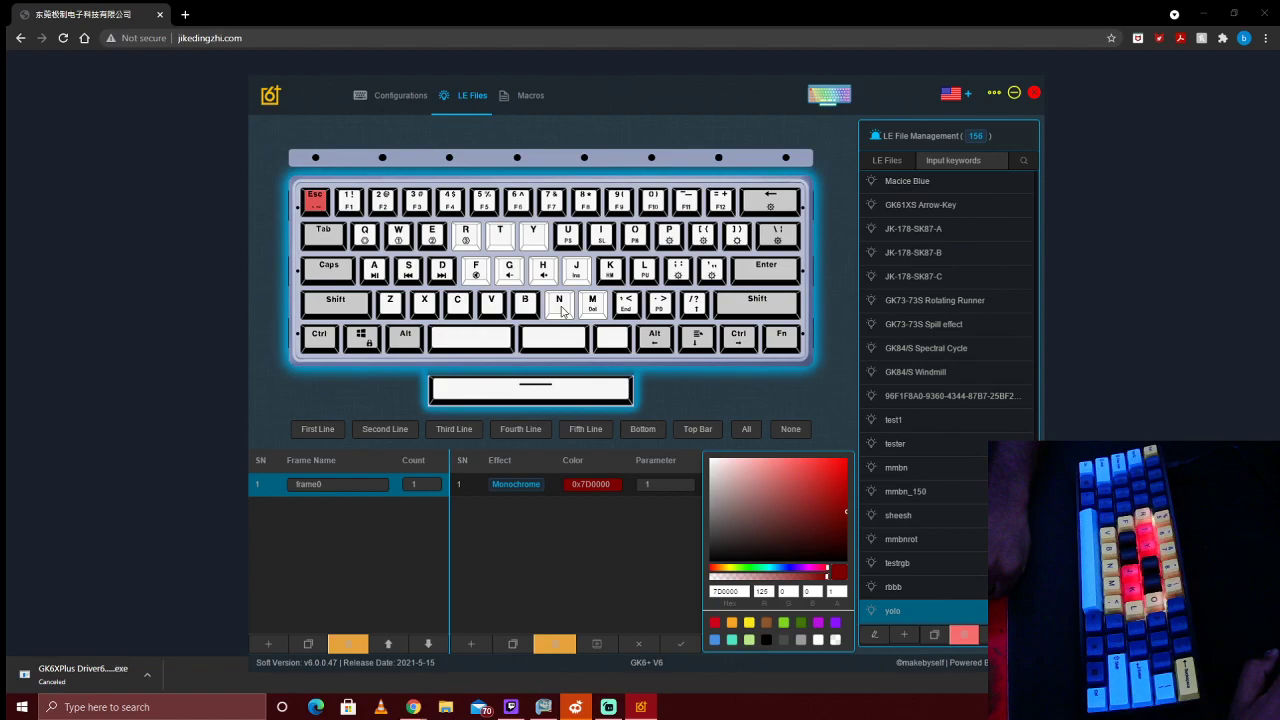
{"action": "left_click", "coordinate": [681, 643]}
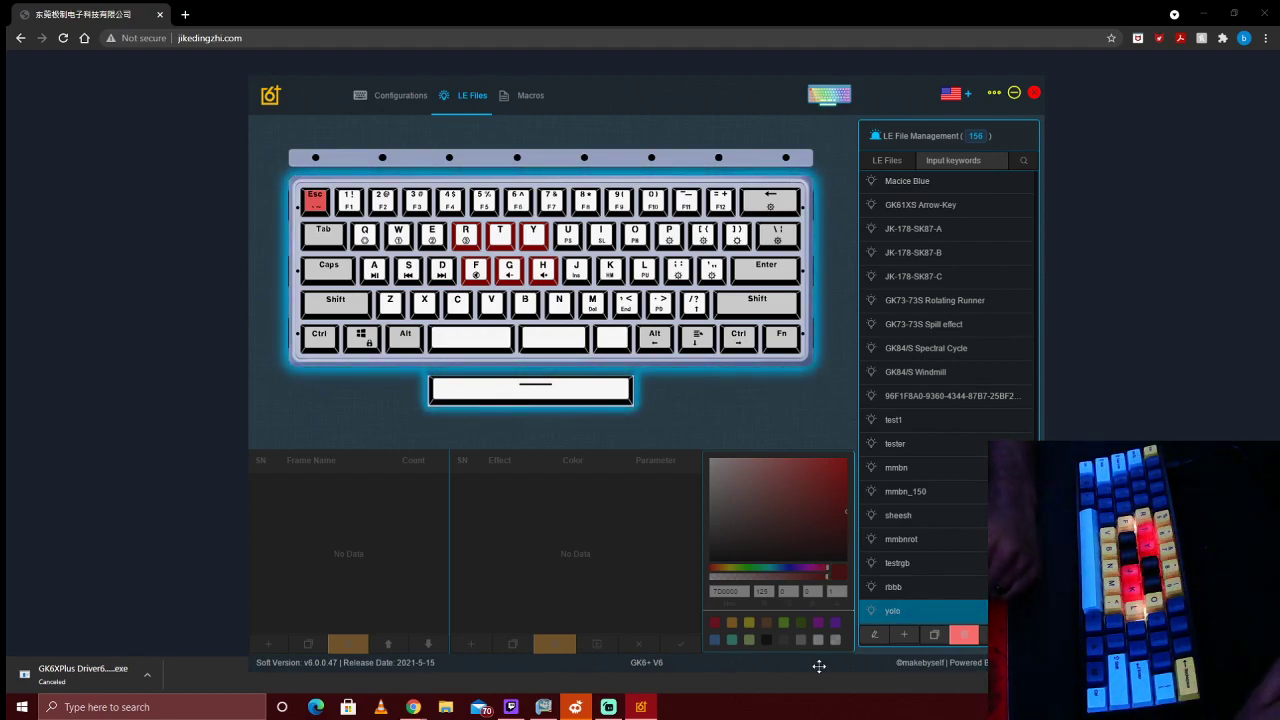
Reopen yolo for editing and clear every key assigned to the Monochrome effect
{"action": "left_click", "coordinate": [877, 636]}
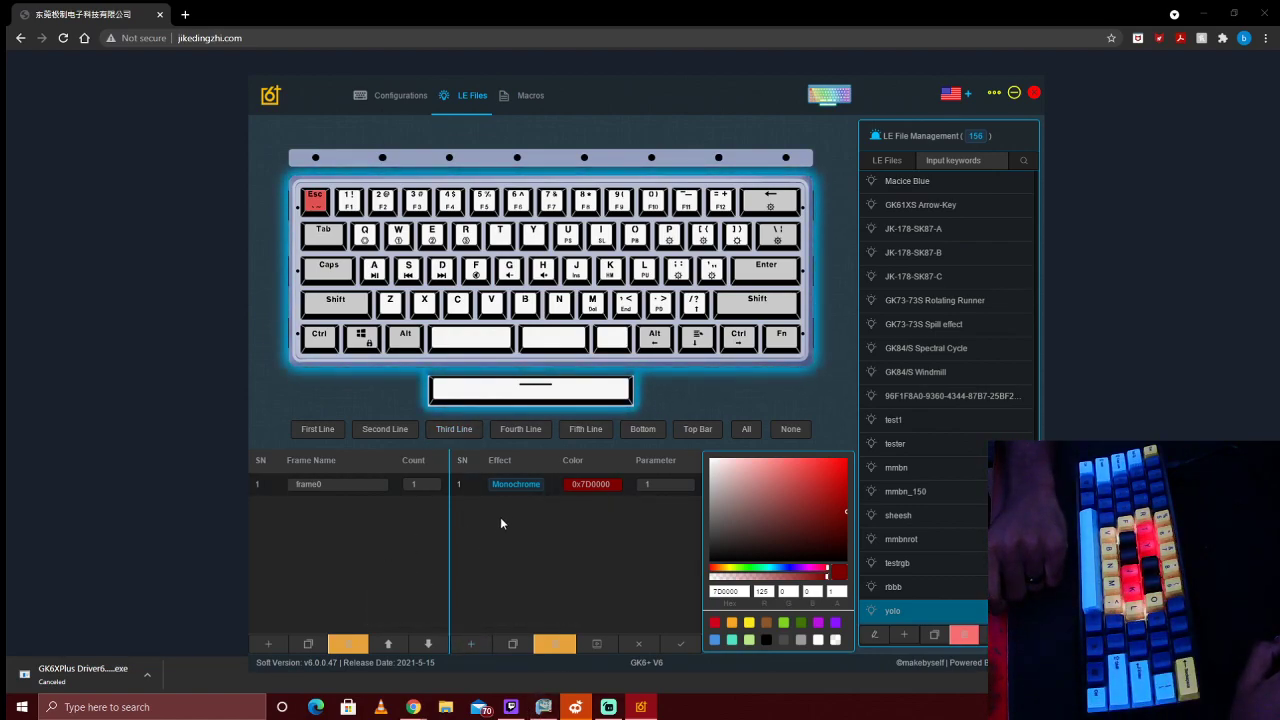
{"action": "left_click", "coordinate": [545, 486]}
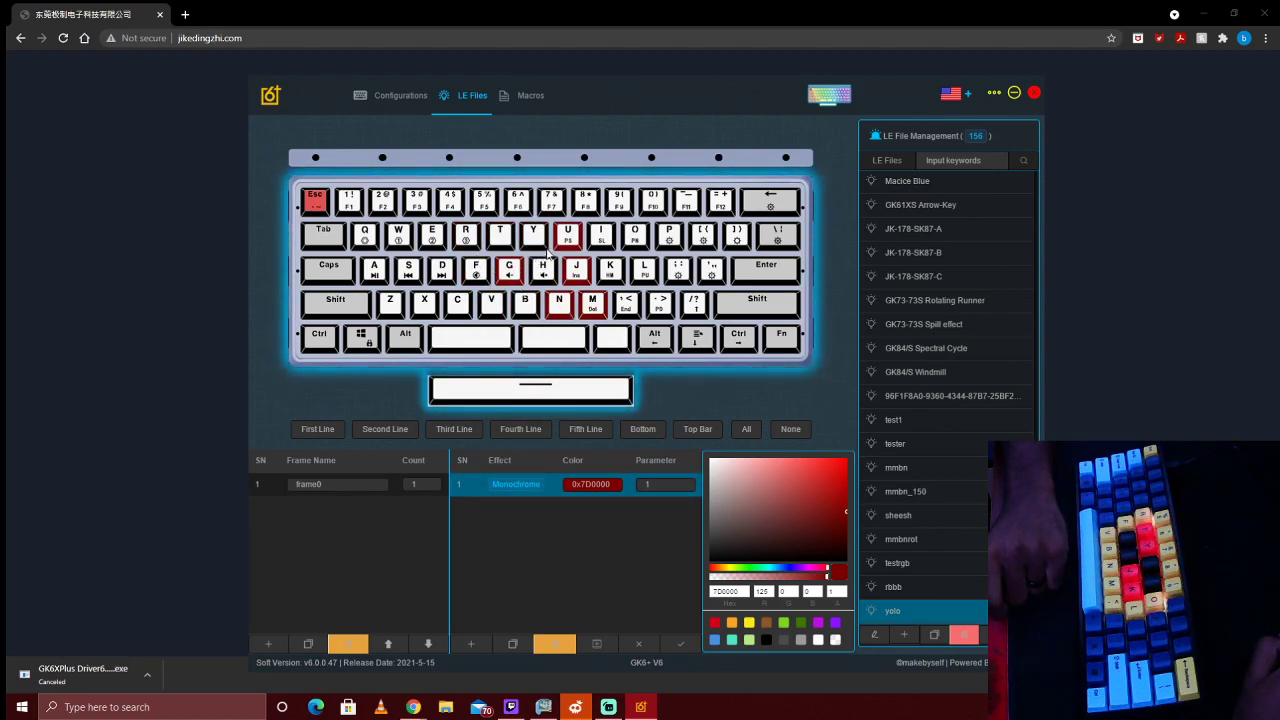
{"action": "left_click", "coordinate": [791, 430]}
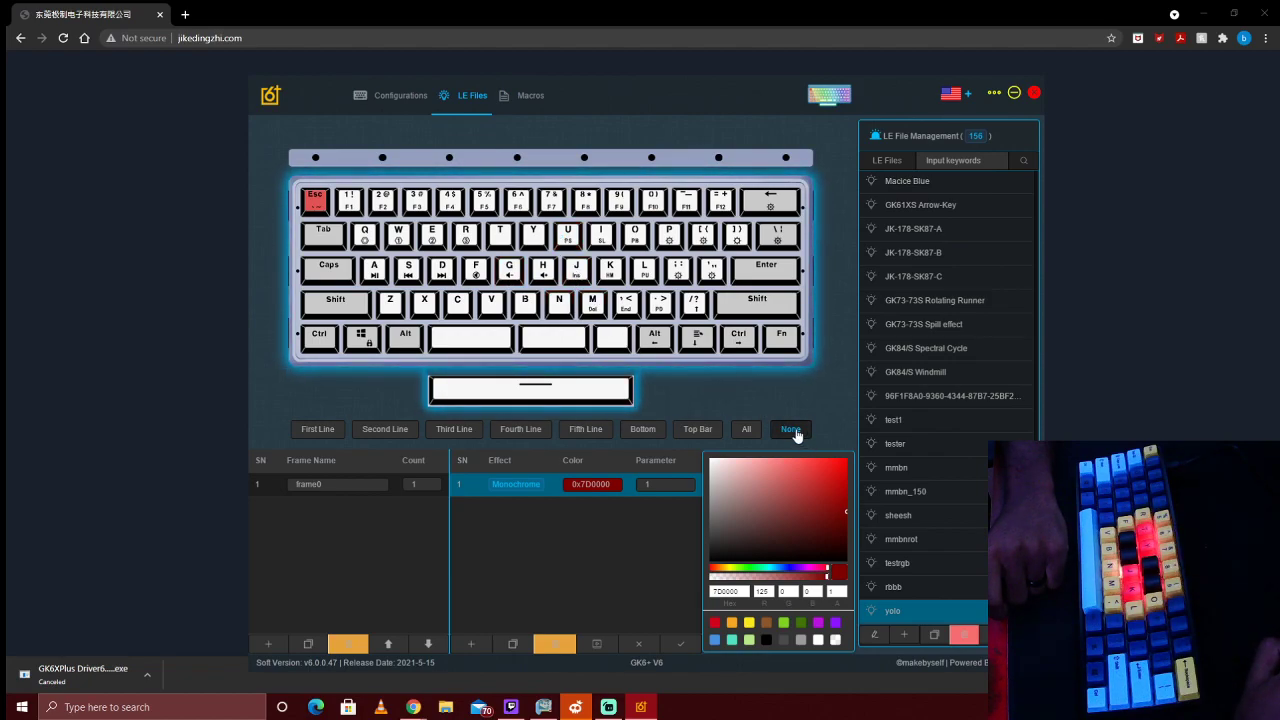
Try the Monochrome effect on the first to fifth lines, the bottom and the top bar, and clear all keys
{"action": "left_click", "coordinate": [338, 429]}
{"action": "left_click", "coordinate": [385, 429]}
{"action": "left_click", "coordinate": [454, 429]}
{"action": "left_click", "coordinate": [520, 429]}
{"action": "left_click", "coordinate": [586, 429]}
{"action": "left_click", "coordinate": [643, 429]}
{"action": "left_click", "coordinate": [698, 429]}
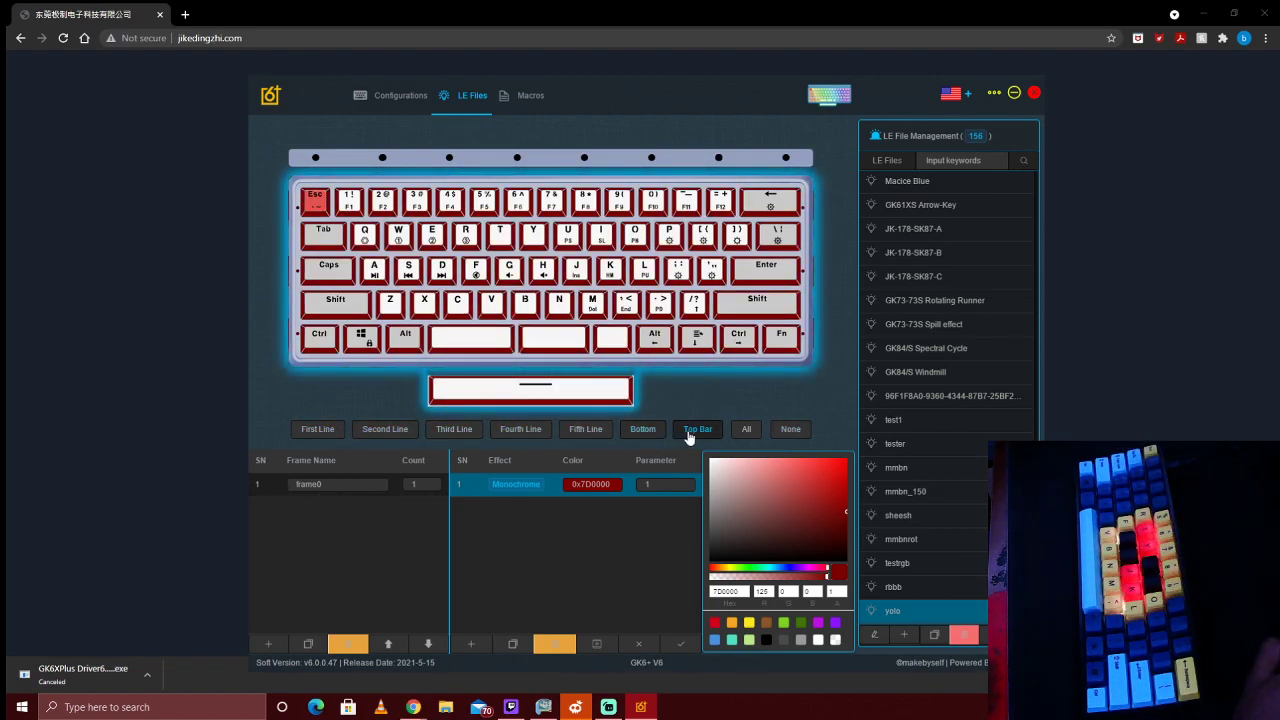
{"action": "left_click", "coordinate": [795, 429]}
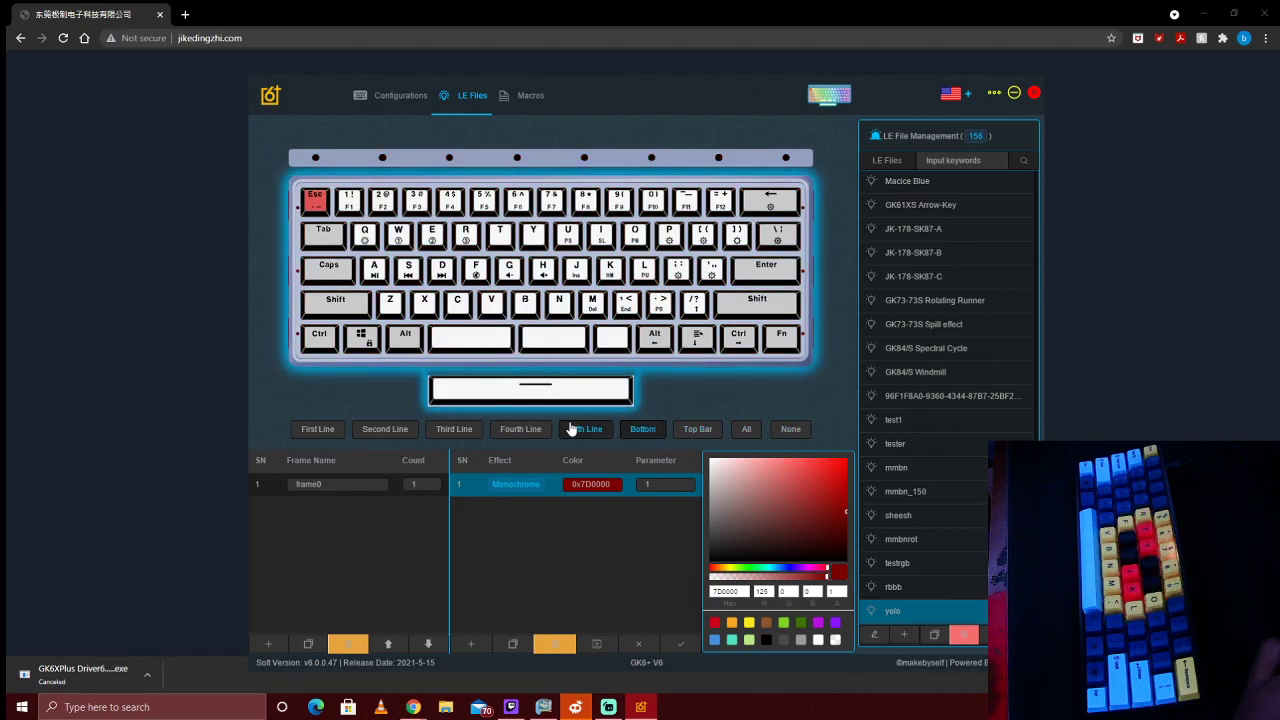
Try the Monochrome effect on the middle spacebar key, the top bar and all keys, and clear the selection
{"action": "left_click", "coordinate": [578, 332]}
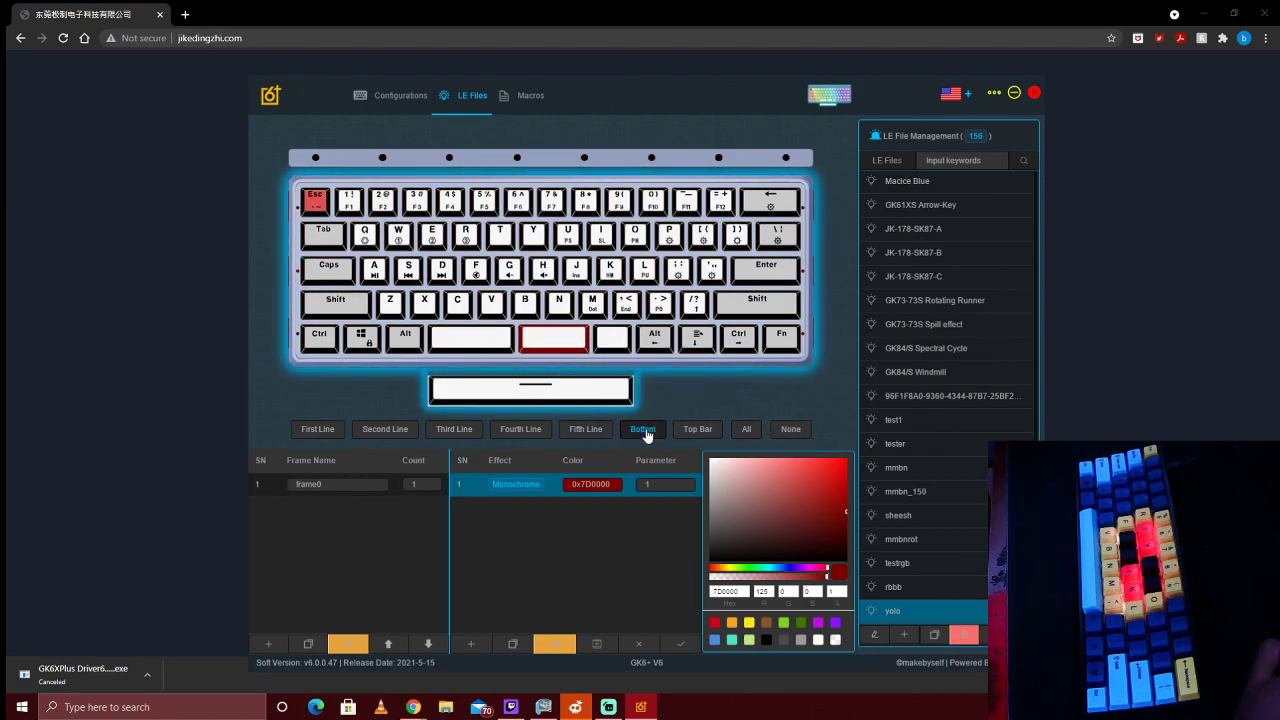
{"action": "left_click", "coordinate": [700, 430]}
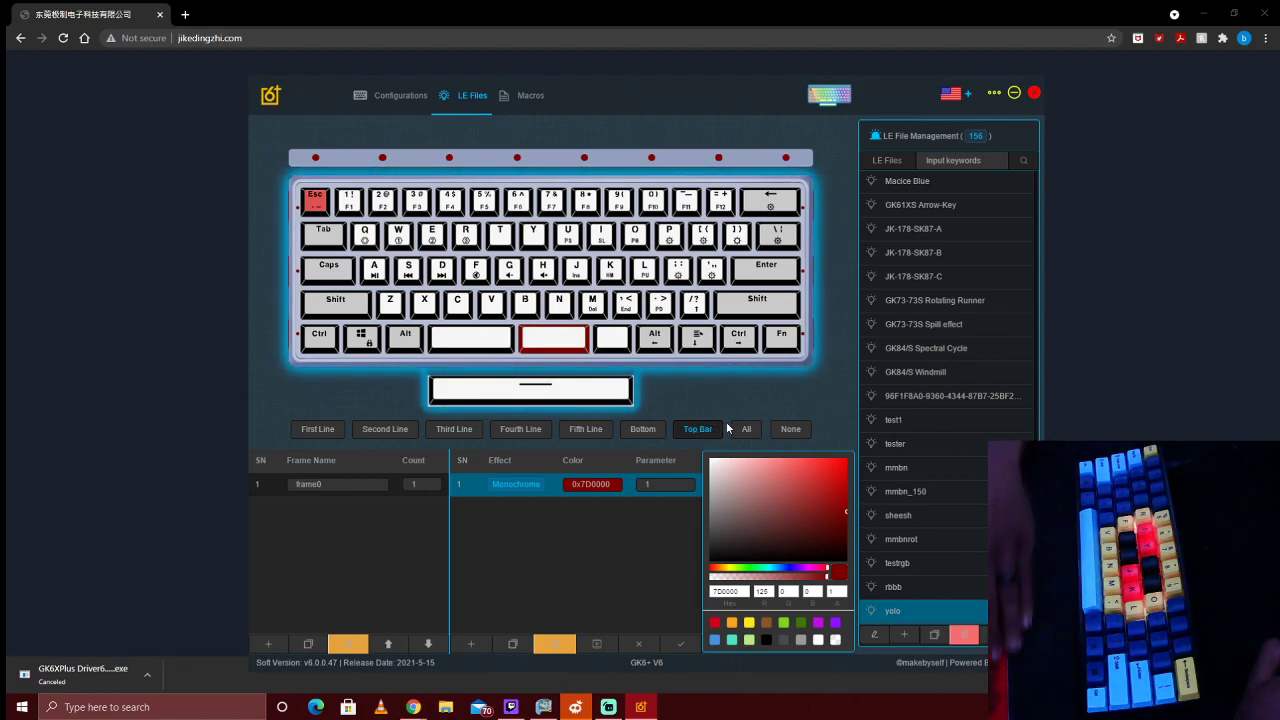
{"action": "left_click", "coordinate": [747, 429]}
{"action": "left_click", "coordinate": [792, 432]}
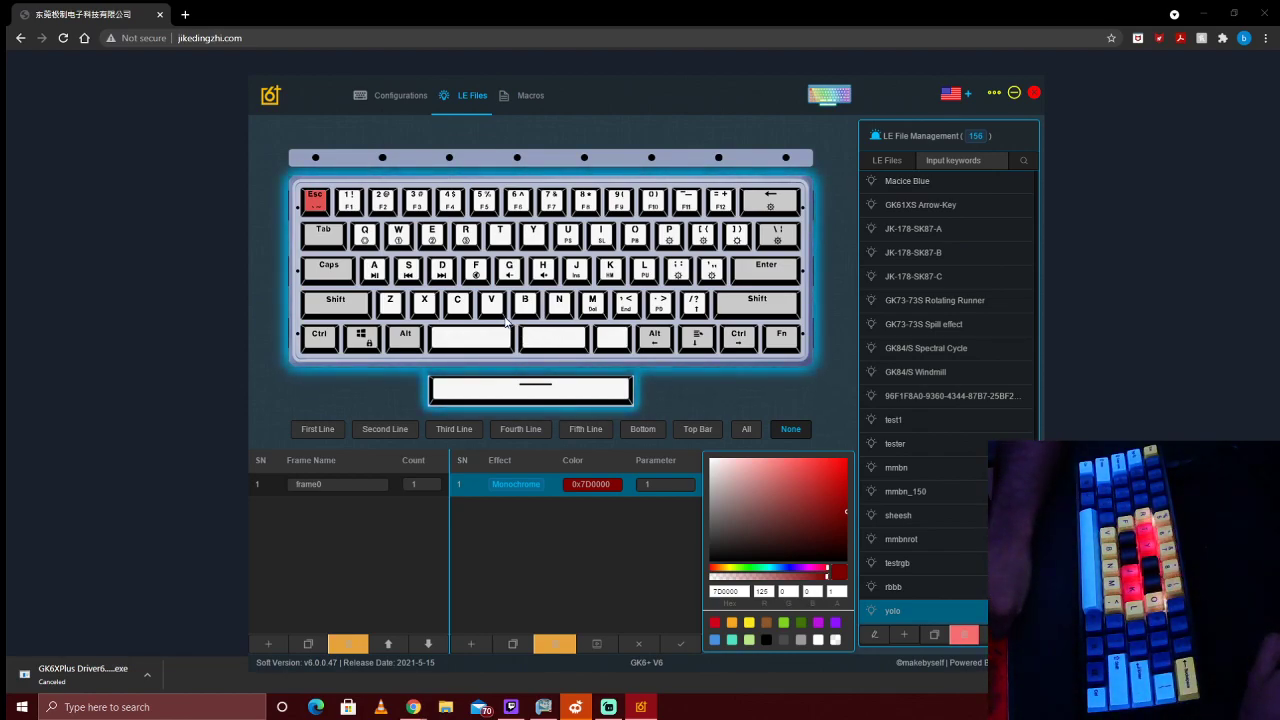
Assign the Monochrome effect to the R, T, Y, U, J, F and V keys
{"action": "left_click", "coordinate": [383, 486]}
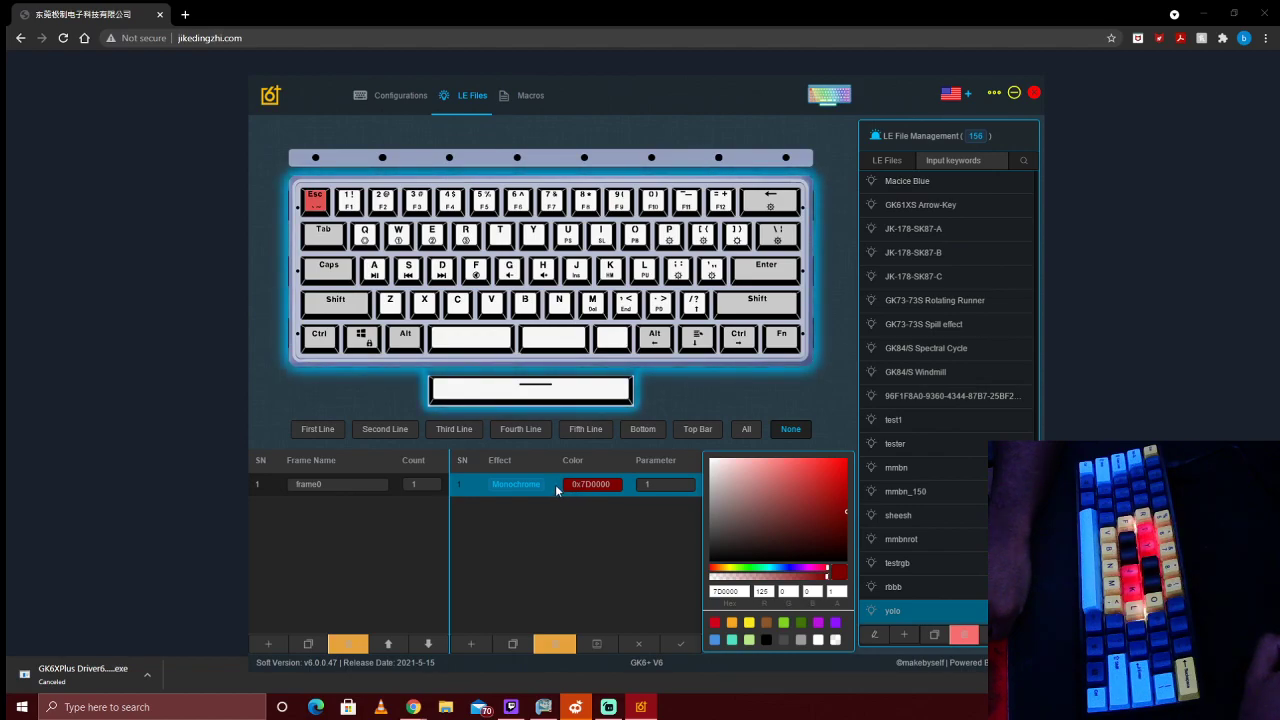
{"action": "left_click", "coordinate": [316, 484]}
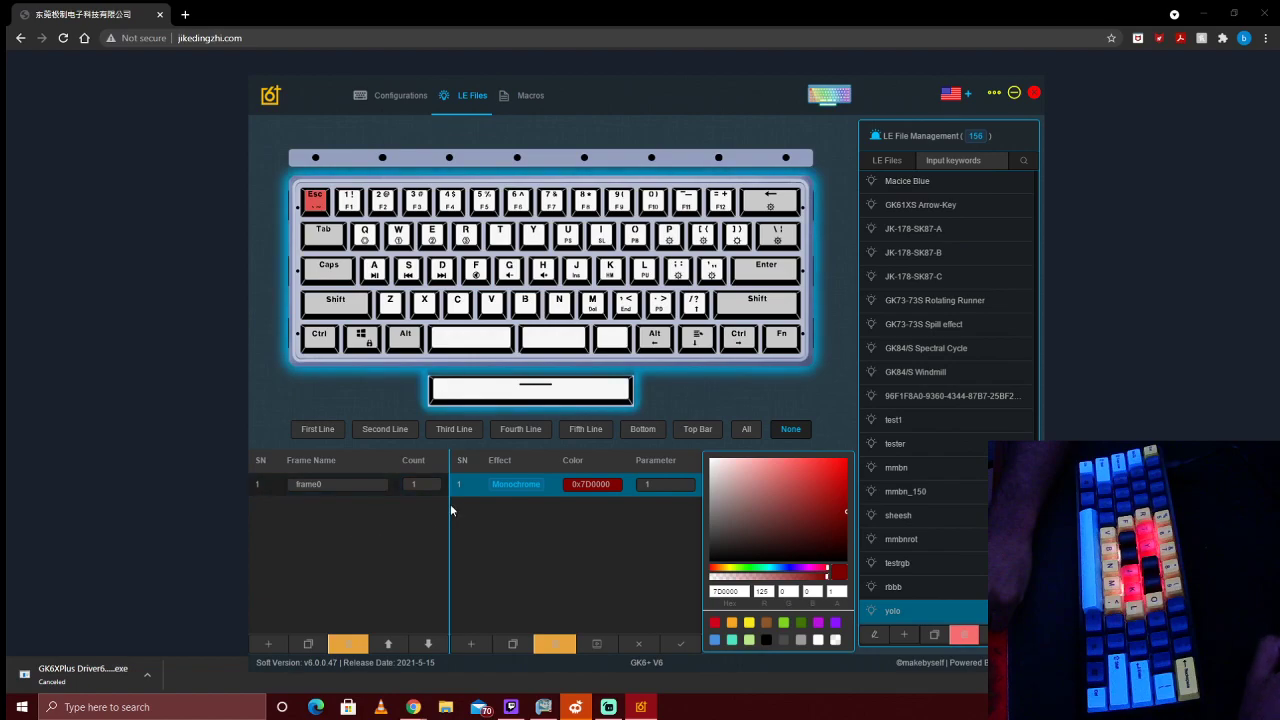
{"action": "left_click", "coordinate": [533, 492]}
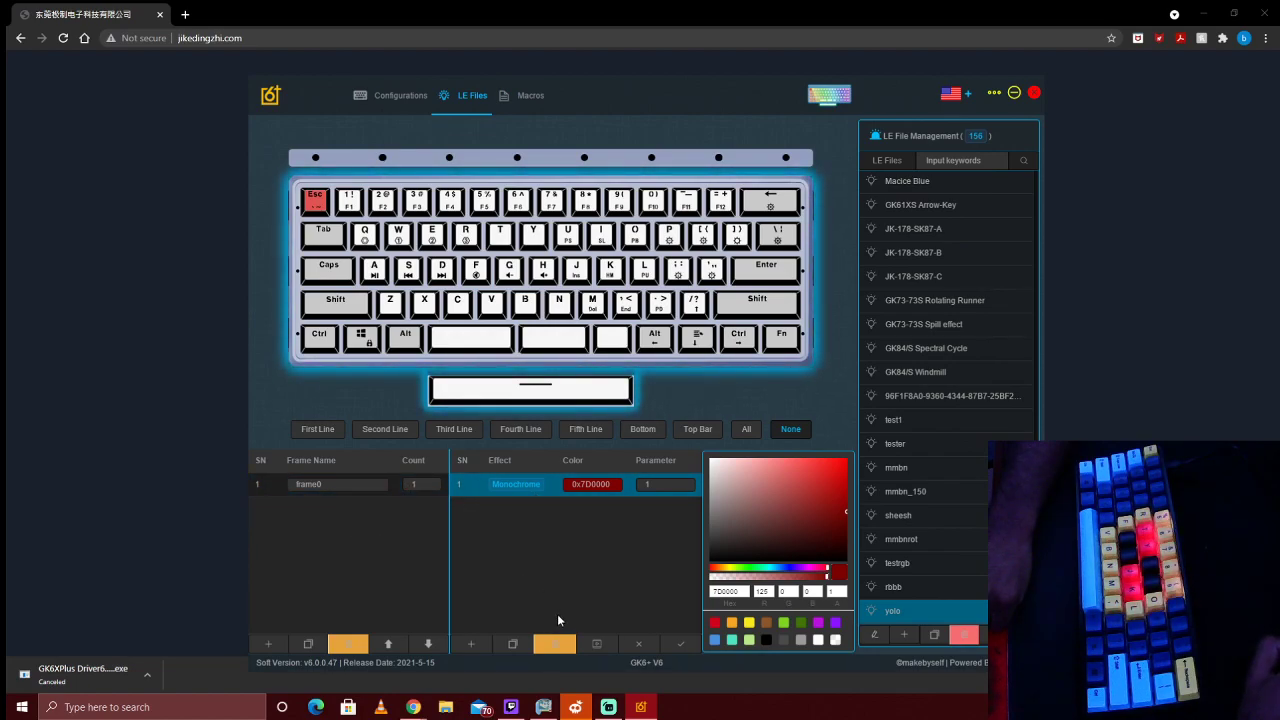
{"action": "left_click", "coordinate": [465, 235]}
{"action": "left_click", "coordinate": [497, 237]}
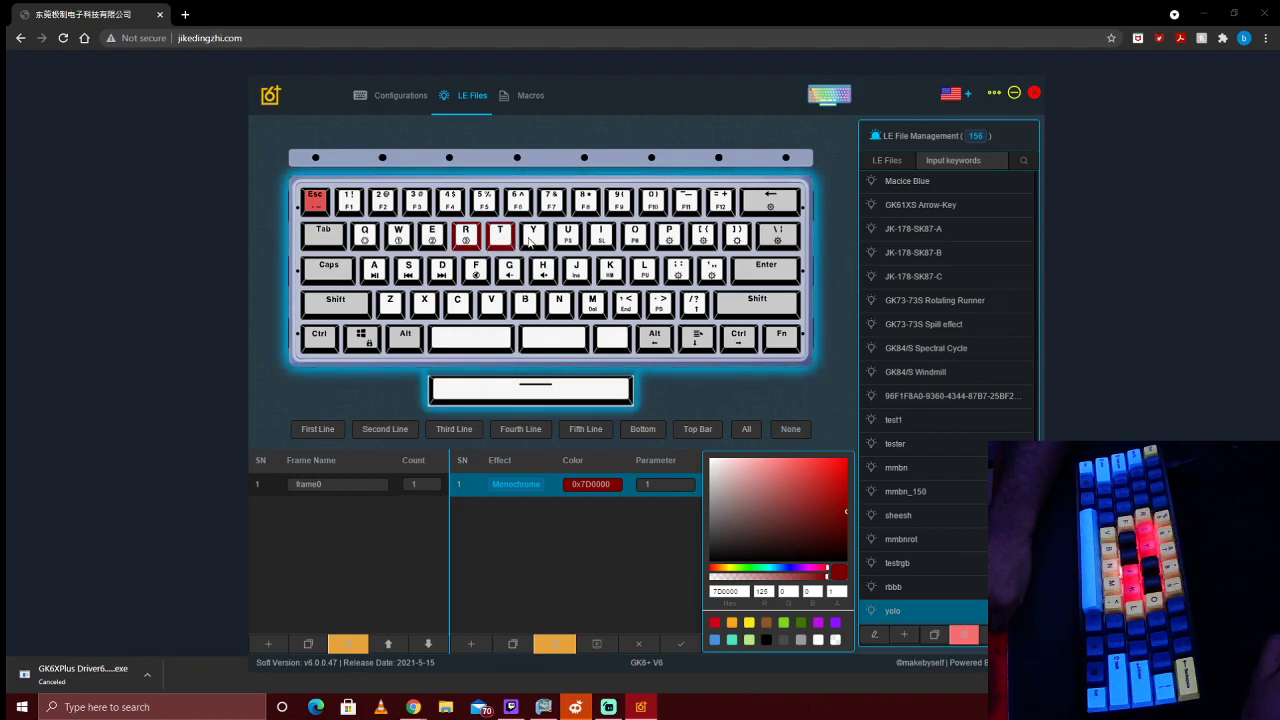
{"action": "left_click", "coordinate": [567, 236]}
{"action": "left_click", "coordinate": [576, 270]}
{"action": "left_click", "coordinate": [476, 270]}
{"action": "left_click", "coordinate": [491, 303]}
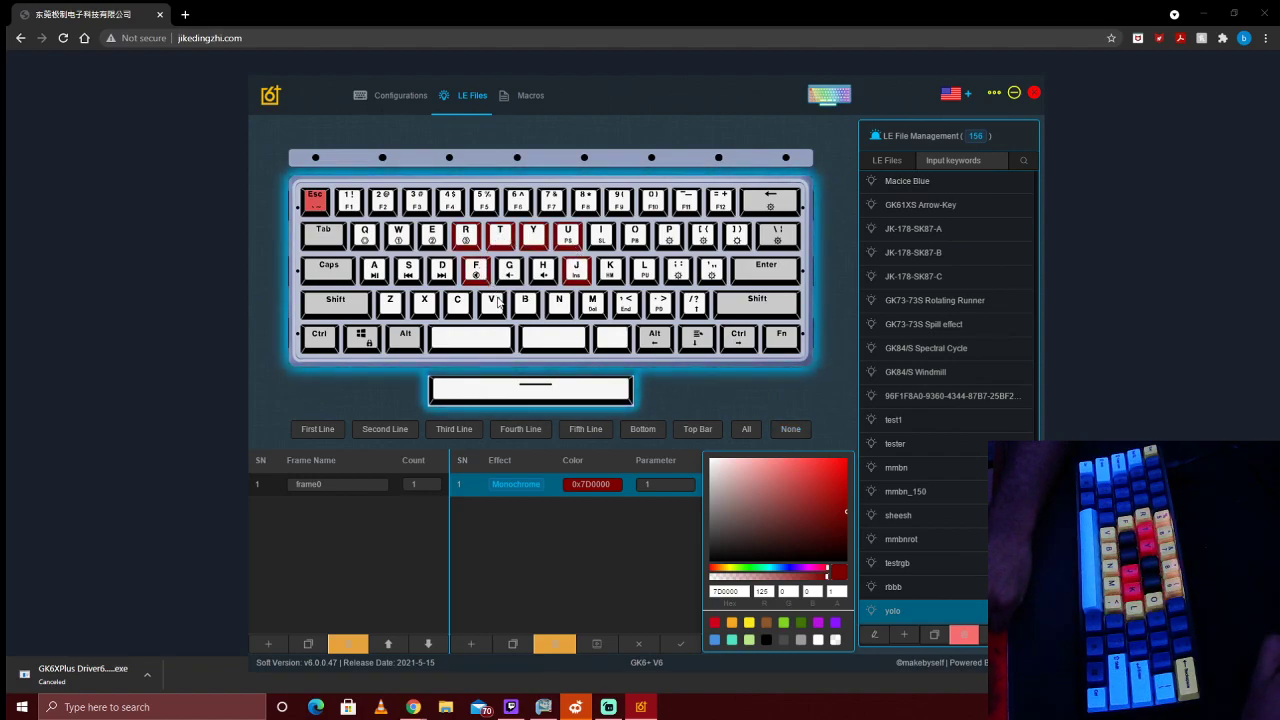
Set frame0's keys to R, T, Y and U, and add a second frame to yolo
{"action": "left_click", "coordinate": [401, 483]}
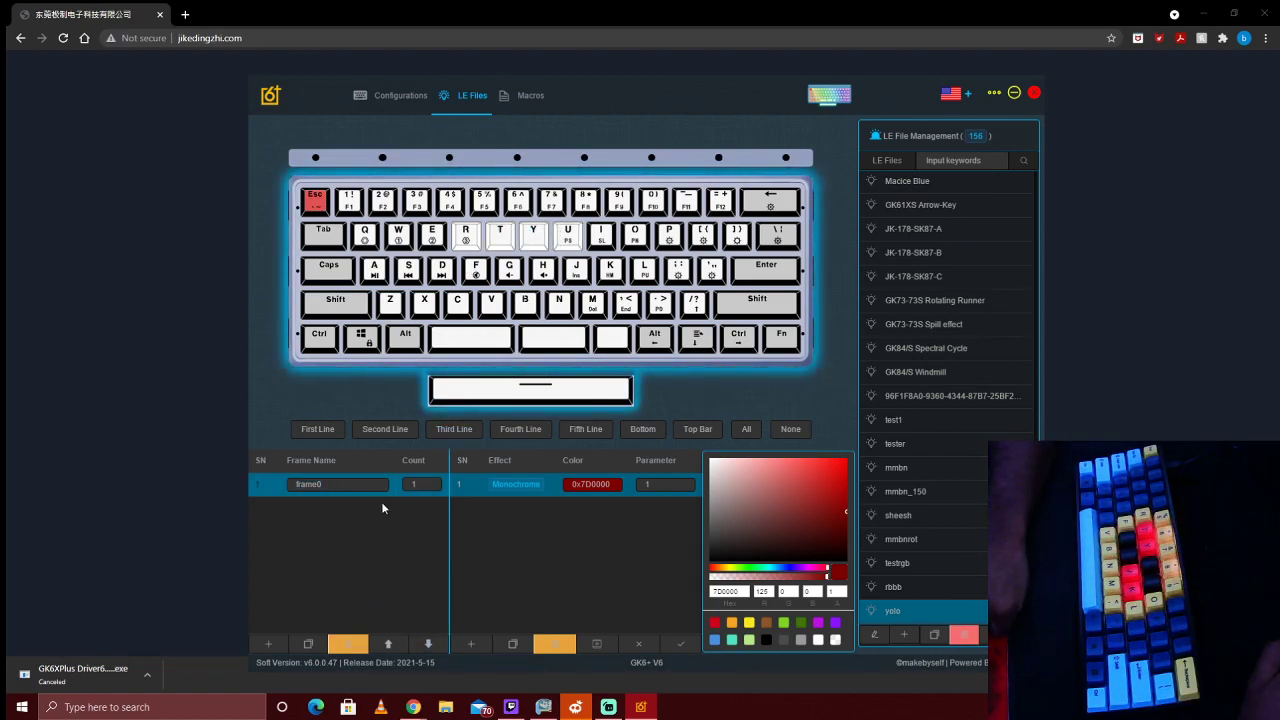
{"action": "left_click", "coordinate": [320, 648]}
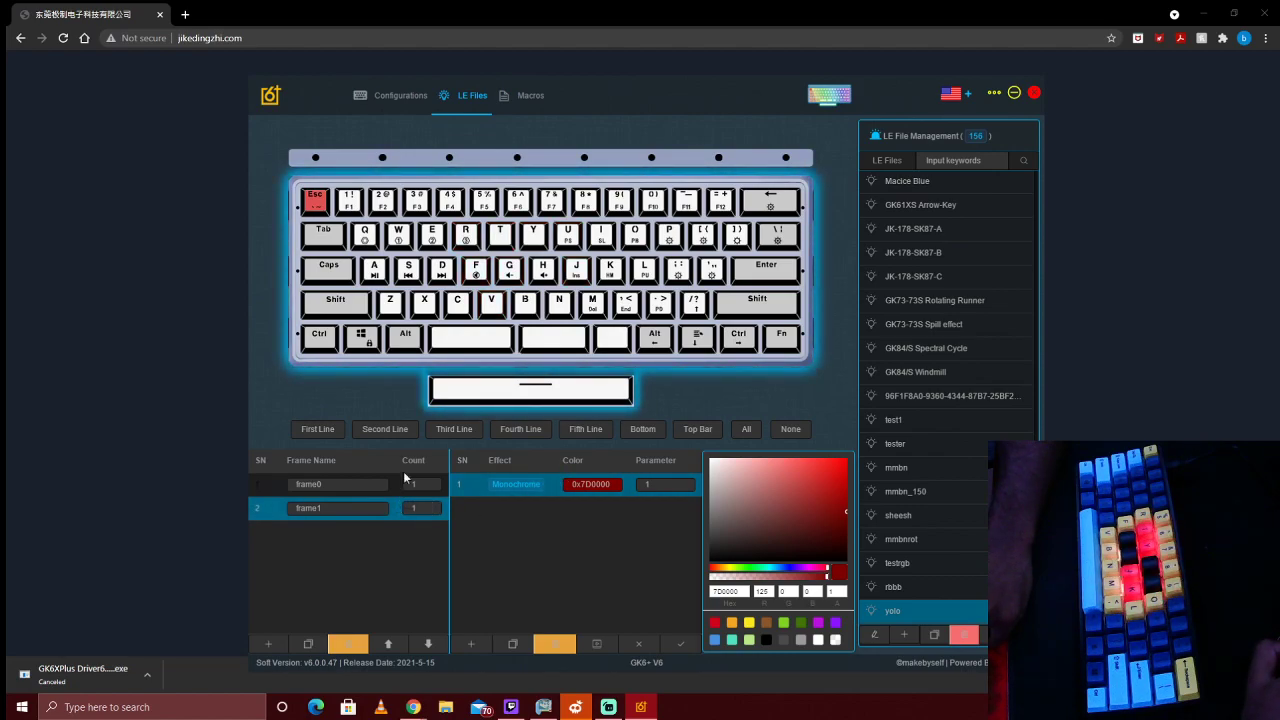
Add the F, G and V keys to frame1 and save the yolo light effect
{"action": "left_click", "coordinate": [490, 312]}
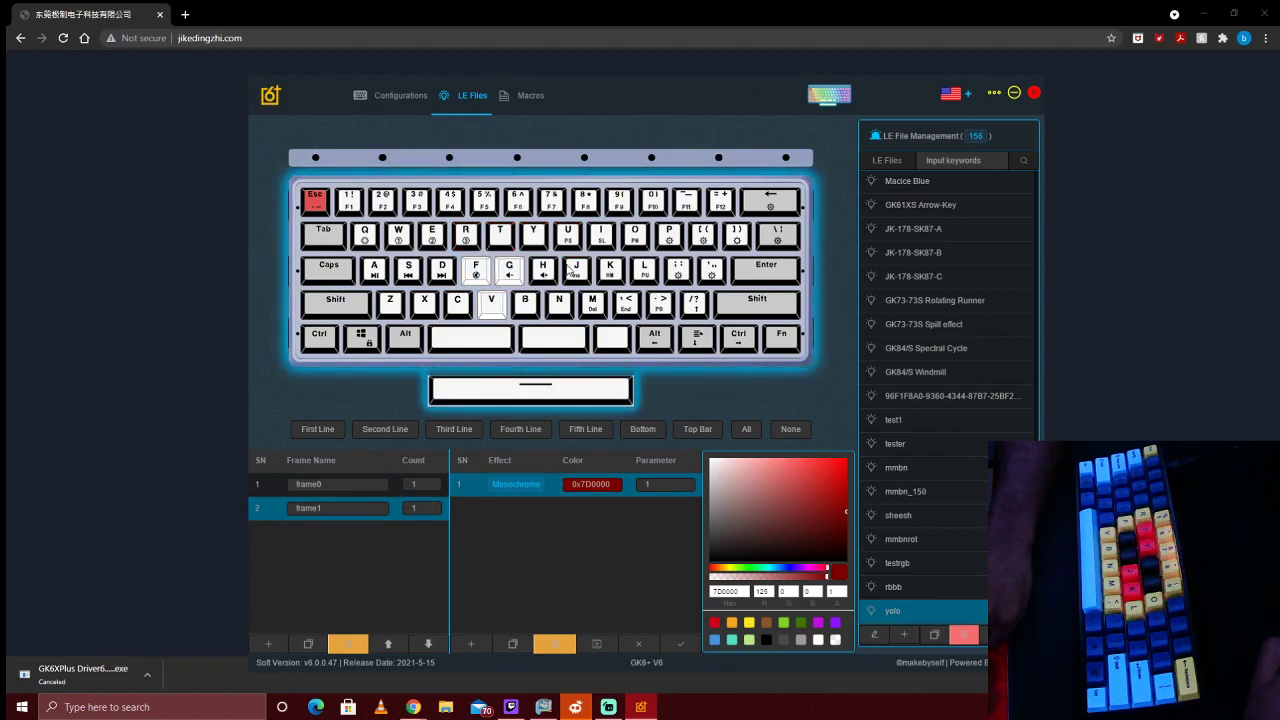
{"action": "left_click", "coordinate": [547, 488]}
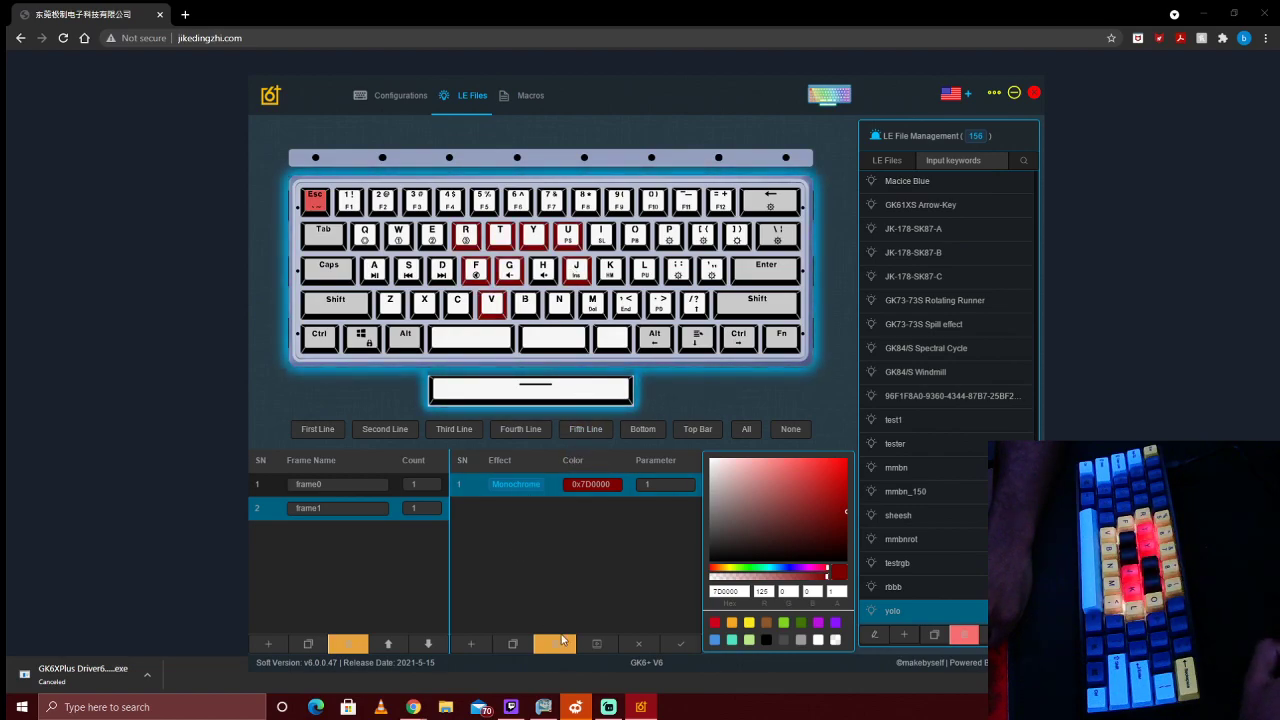
{"action": "left_click", "coordinate": [681, 643]}
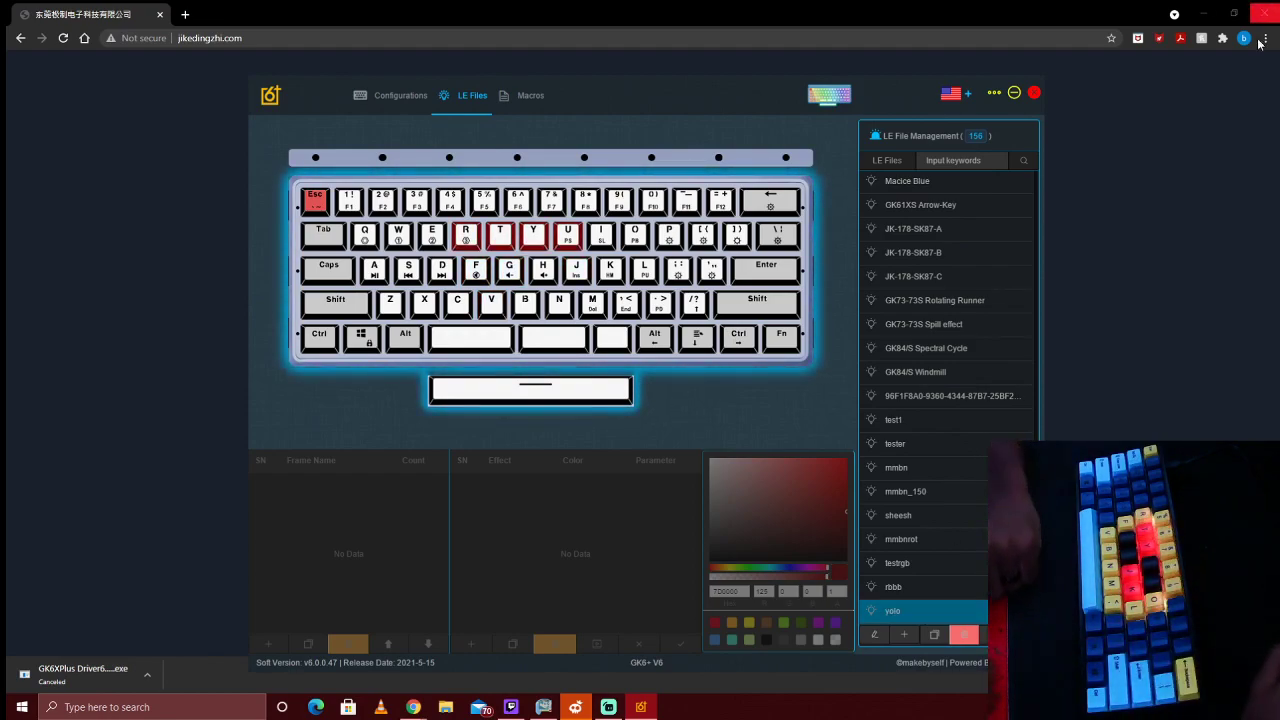
Preview the rbbb and testrgb effects, and open testrgb for editing to examine the Monochrome effect in frame0
{"action": "left_click", "coordinate": [945, 585]}
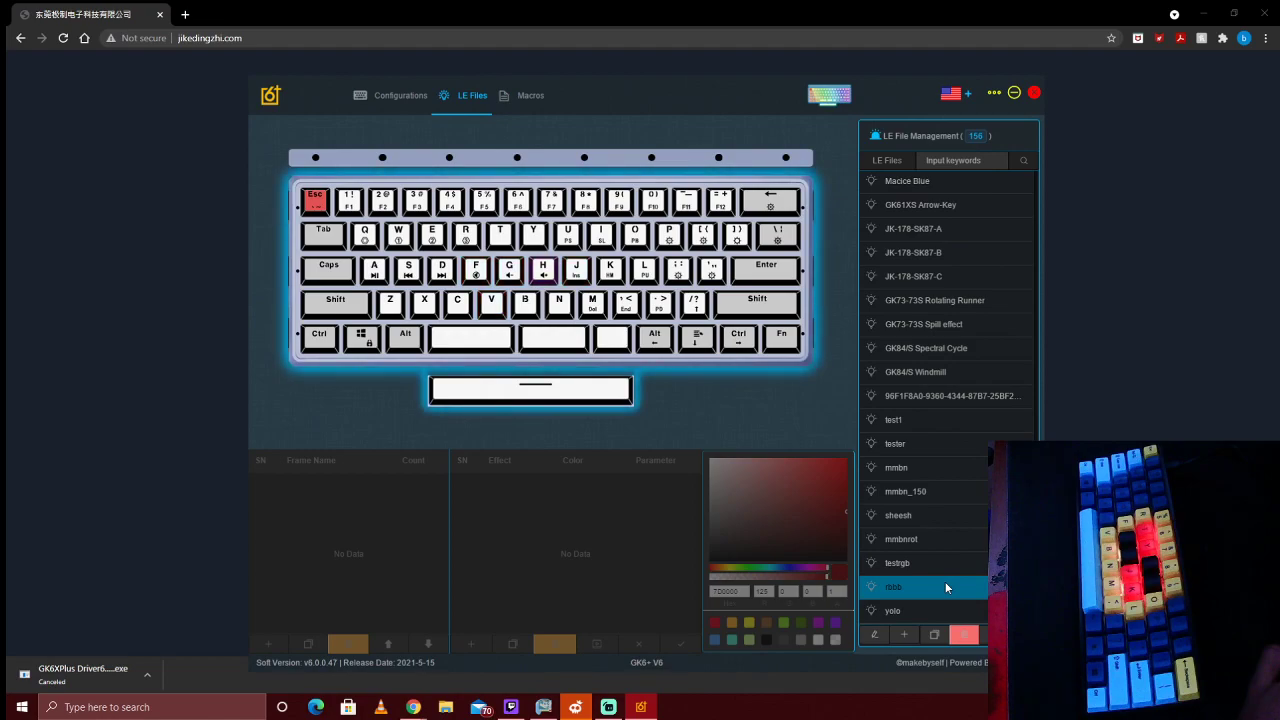
{"action": "left_click", "coordinate": [921, 570]}
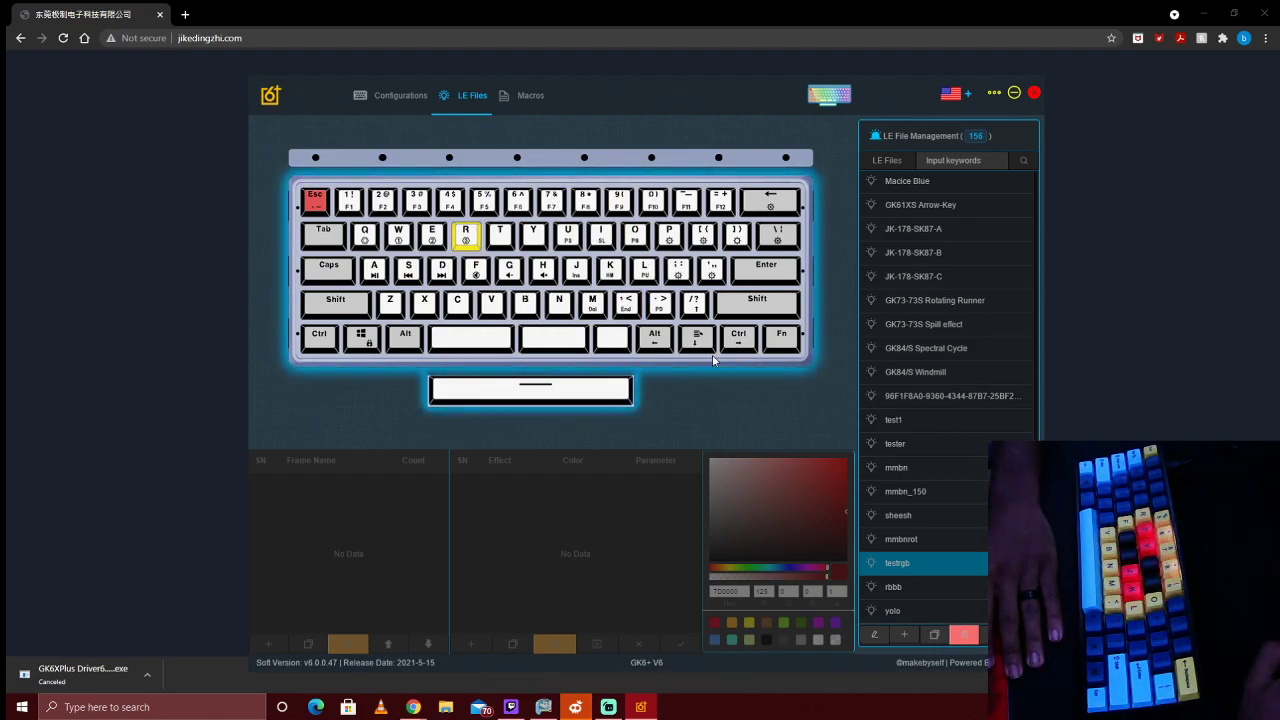
{"action": "left_click", "coordinate": [876, 611]}
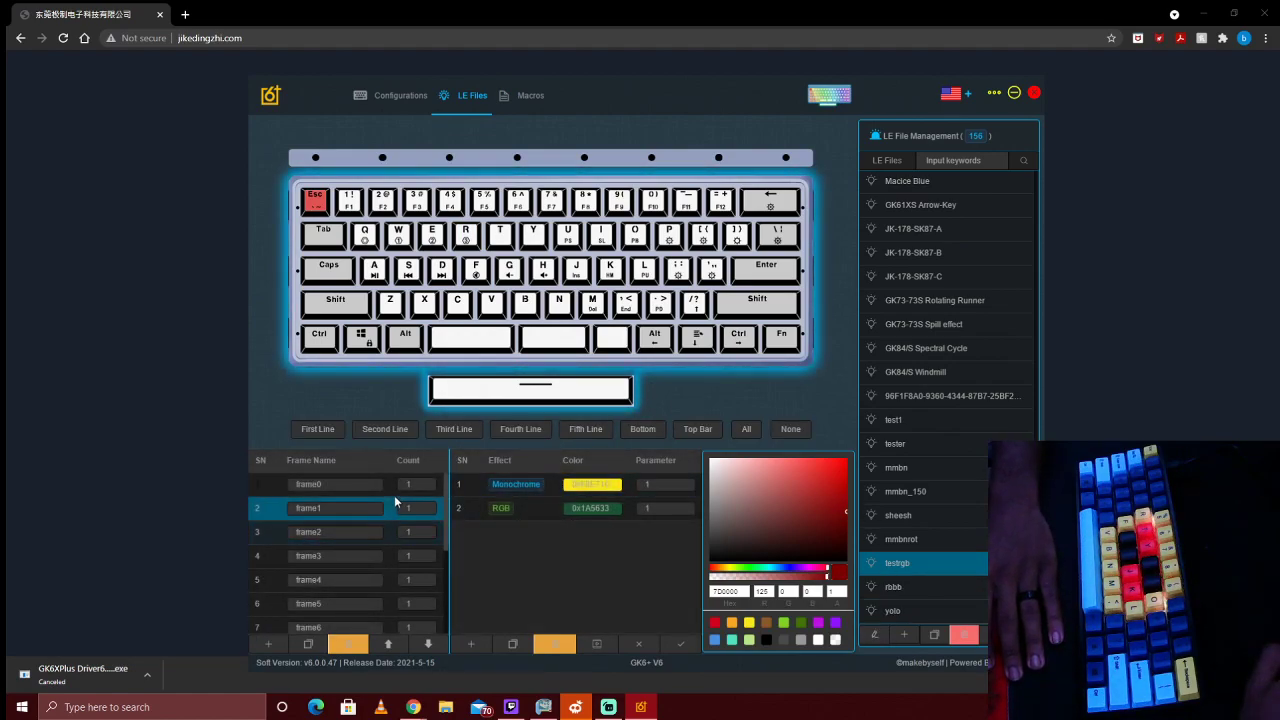
{"action": "left_click", "coordinate": [480, 486]}
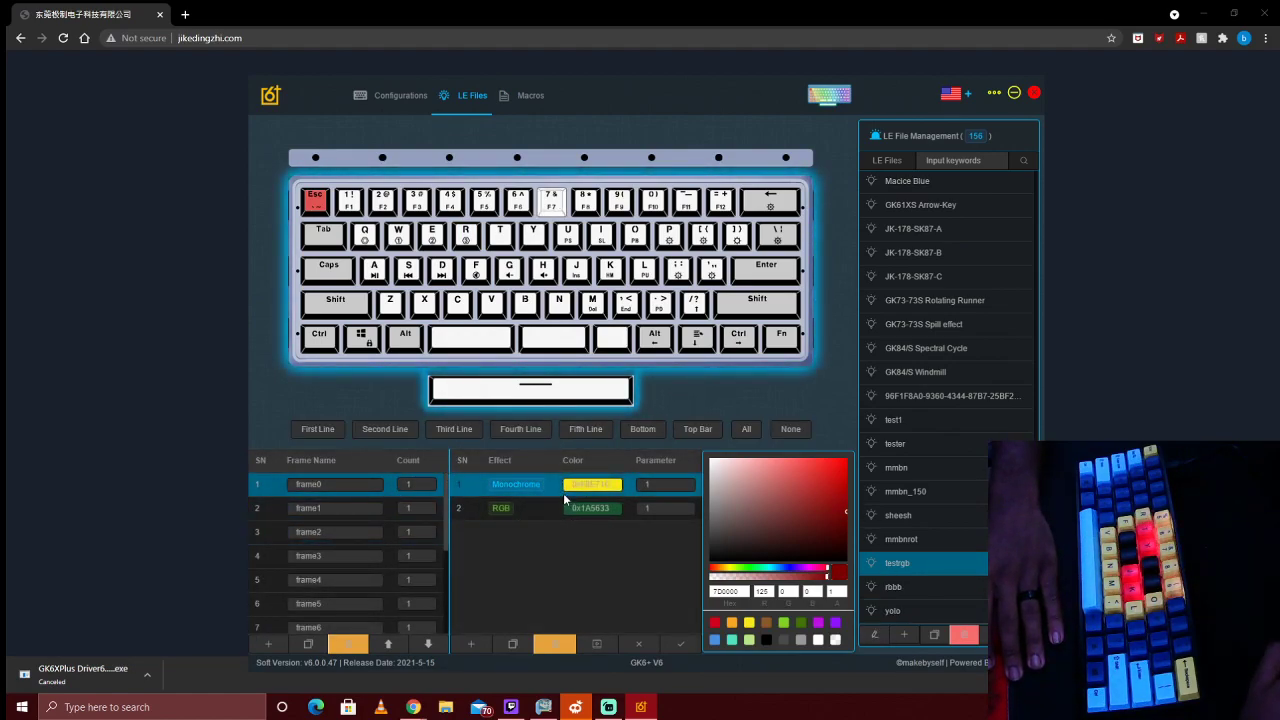
Compare which keys the Monochrome and RGB effects cover in frame0 of testrgb
{"action": "left_click", "coordinate": [554, 514]}
{"action": "left_click", "coordinate": [554, 492]}
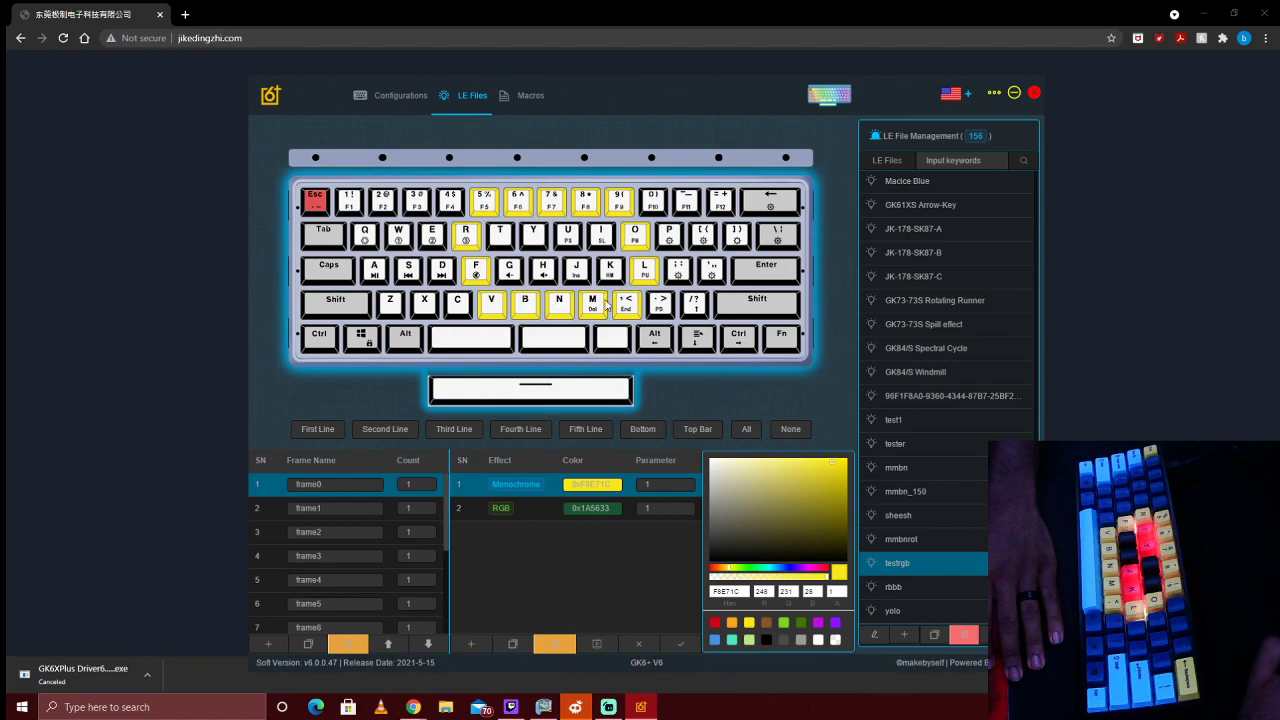
{"action": "left_click", "coordinate": [540, 506]}
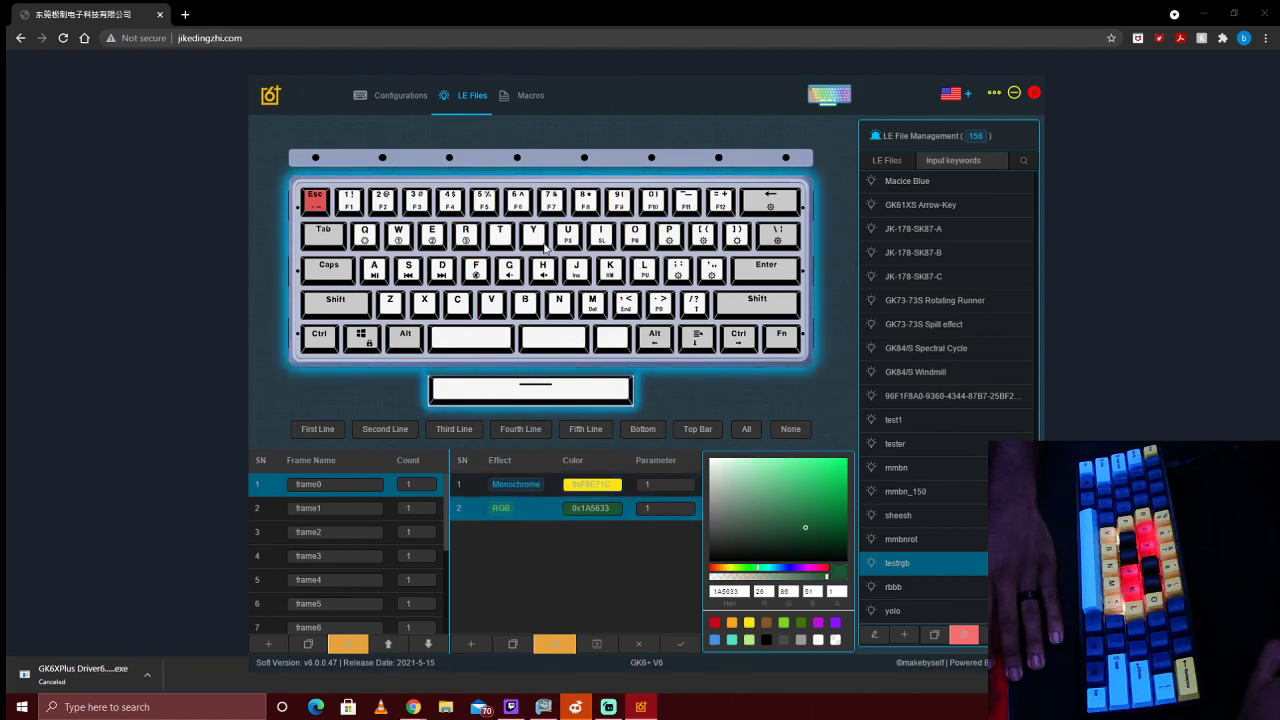
{"action": "left_click", "coordinate": [558, 484]}
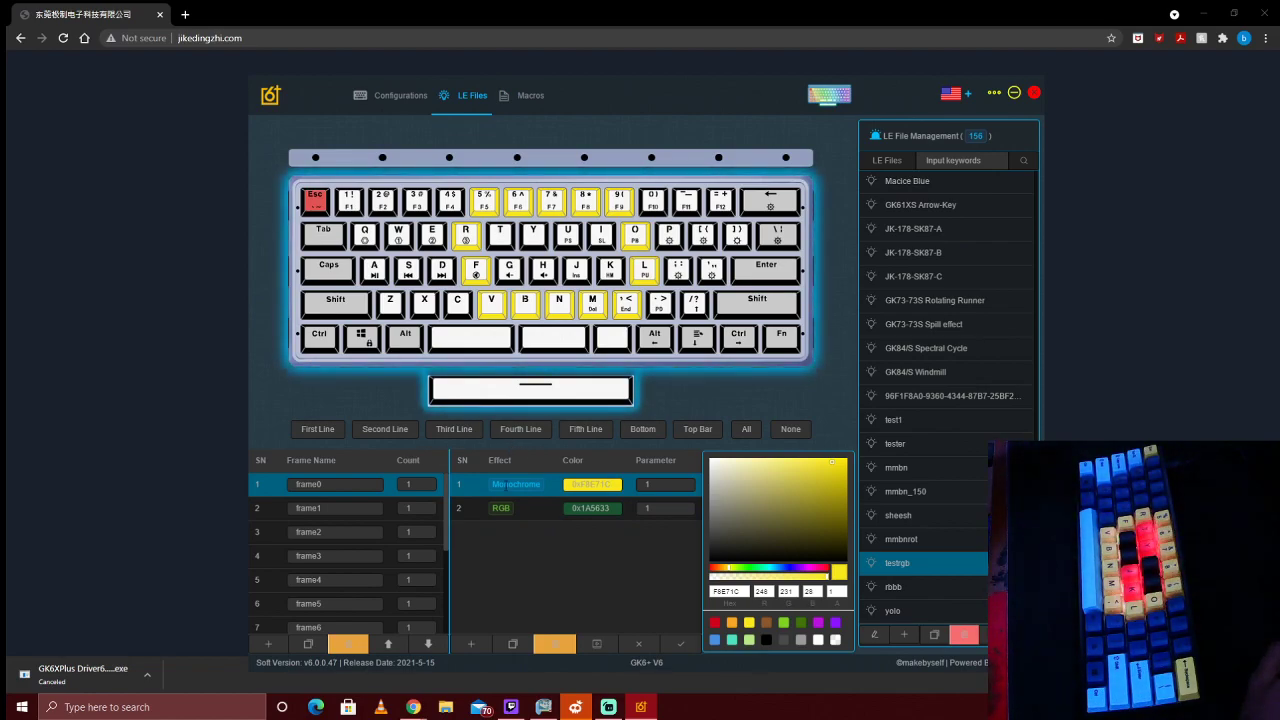
Go through testrgb's frames one after another from frame1 to frame14 to examine which keys each one lights
{"action": "left_click", "coordinate": [389, 507]}
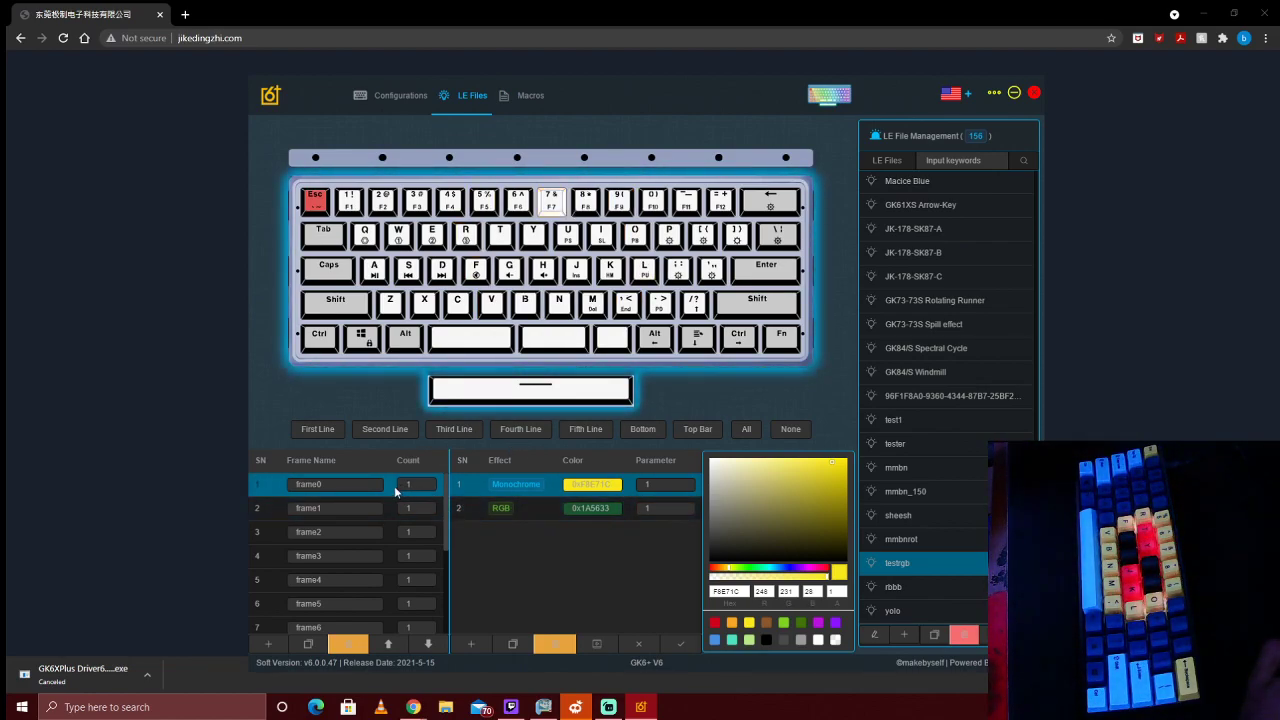
{"action": "left_click", "coordinate": [388, 531]}
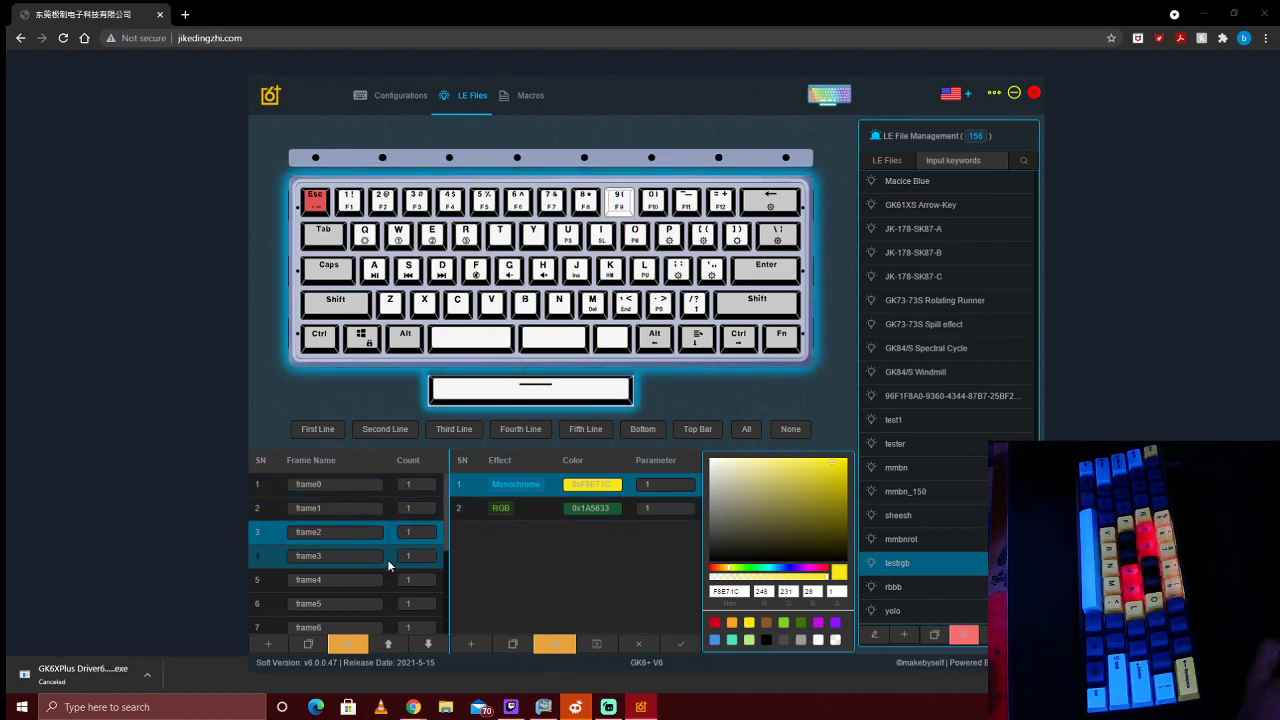
{"action": "left_click", "coordinate": [387, 561]}
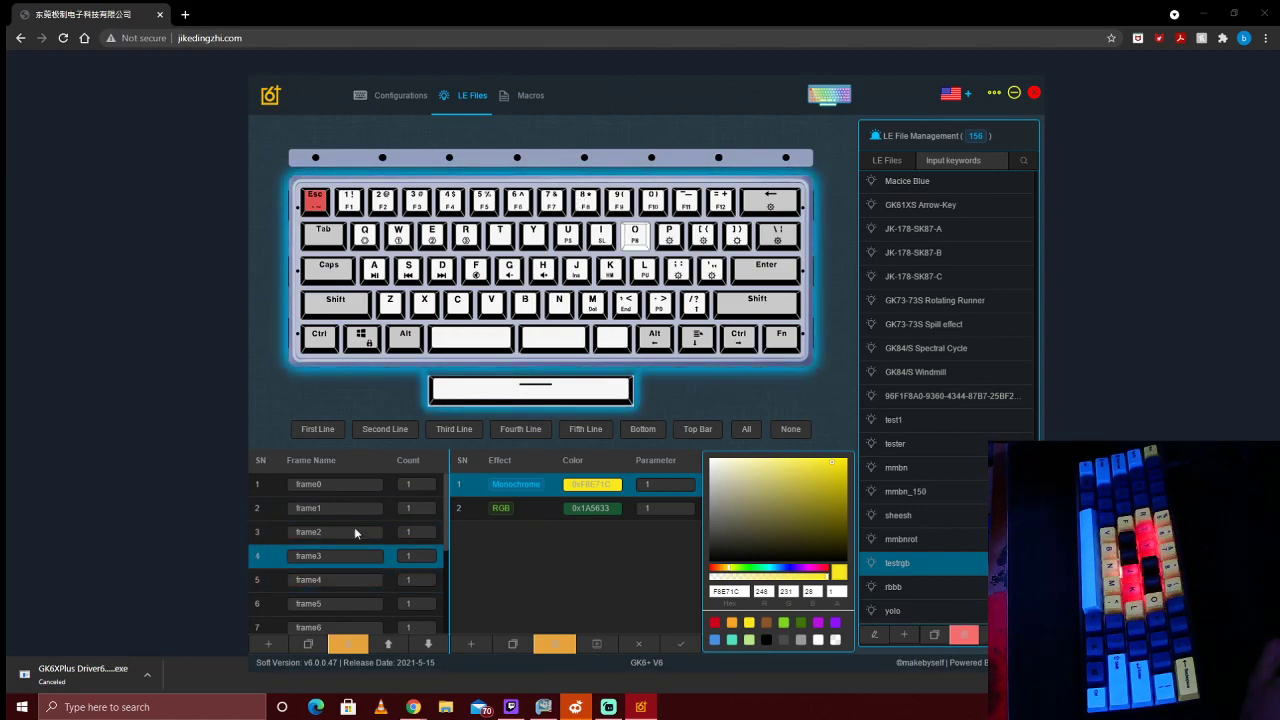
{"action": "scroll", "coordinate": [380, 545], "scroll_direction": "down", "scroll_amount": 1}
{"action": "left_click", "coordinate": [386, 540]}
{"action": "left_click", "coordinate": [383, 560]}
{"action": "left_click", "coordinate": [391, 586]}
{"action": "left_click", "coordinate": [392, 608]}
{"action": "scroll", "coordinate": [395, 590], "scroll_direction": "down", "scroll_amount": 1}
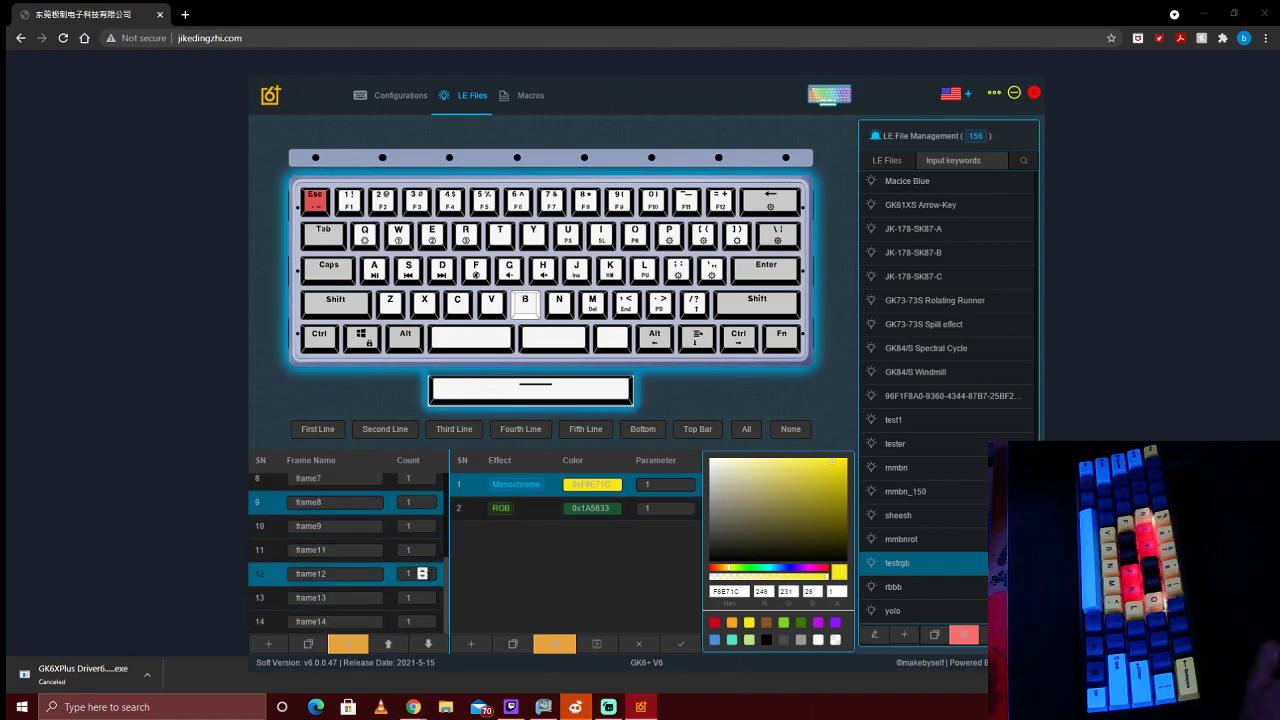
{"action": "left_click", "coordinate": [390, 549]}
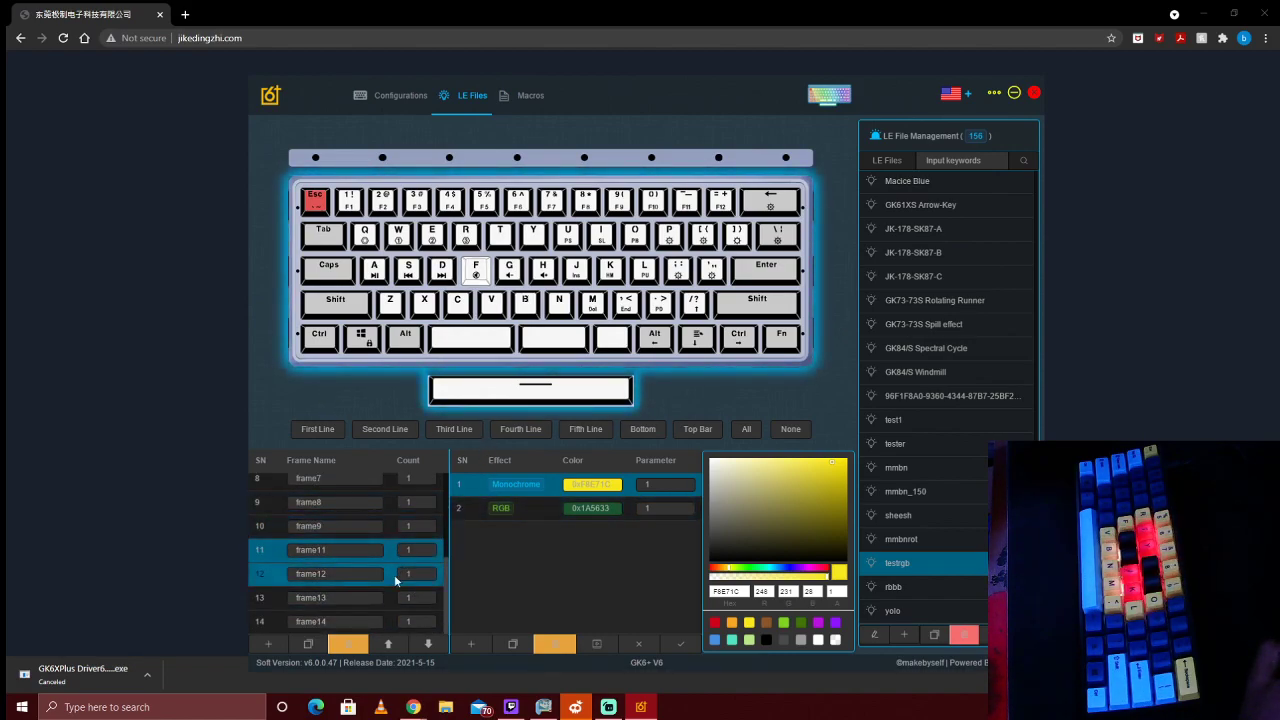
{"action": "left_click", "coordinate": [396, 574]}
{"action": "left_click", "coordinate": [397, 597]}
{"action": "left_click", "coordinate": [399, 617]}
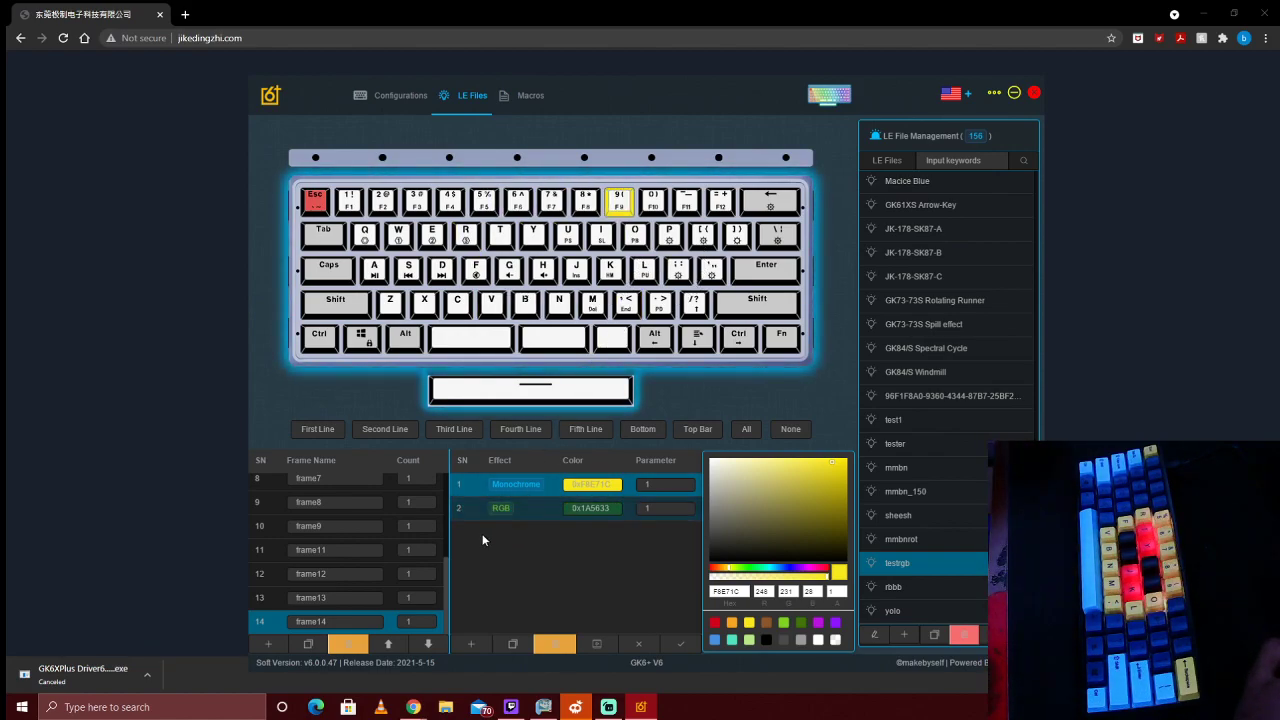
Set frame0's count to 5 in testrgb and save the light effect
{"action": "scroll", "coordinate": [340, 526], "scroll_direction": "up", "scroll_amount": 3}
{"action": "left_click", "coordinate": [340, 508]}
{"action": "left_click", "coordinate": [348, 478]}
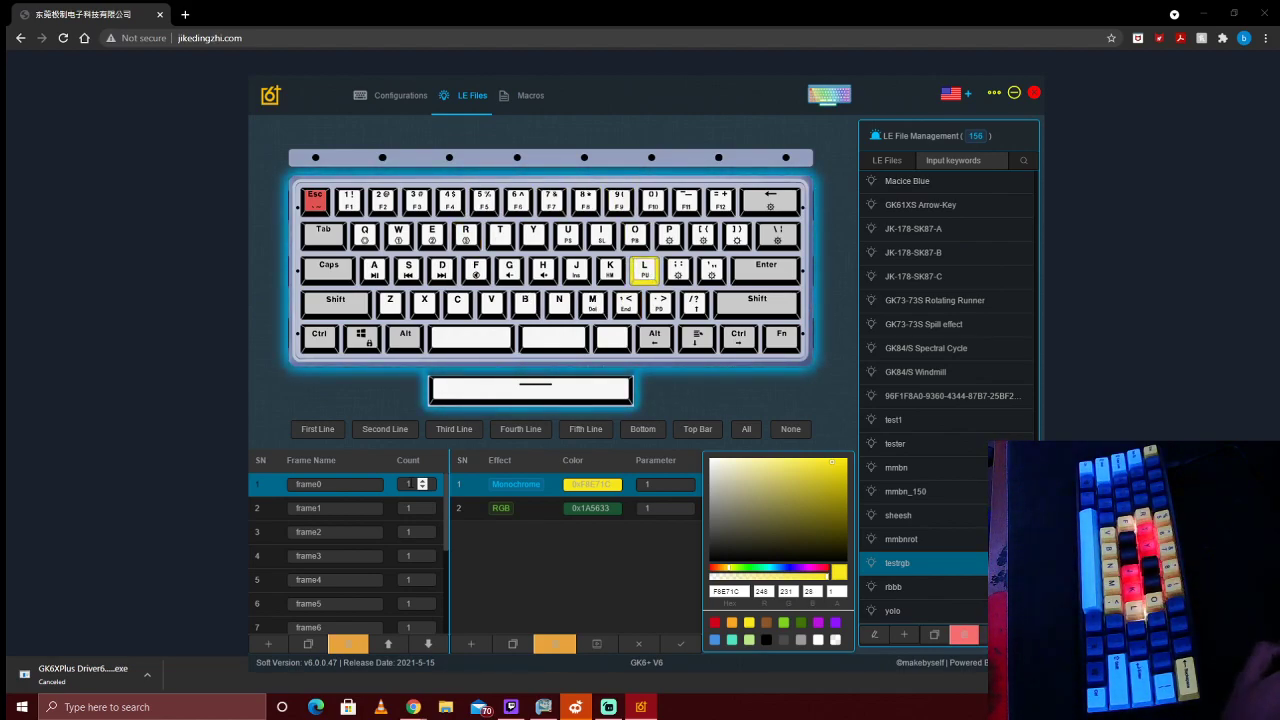
{"action": "type", "text": "5"}
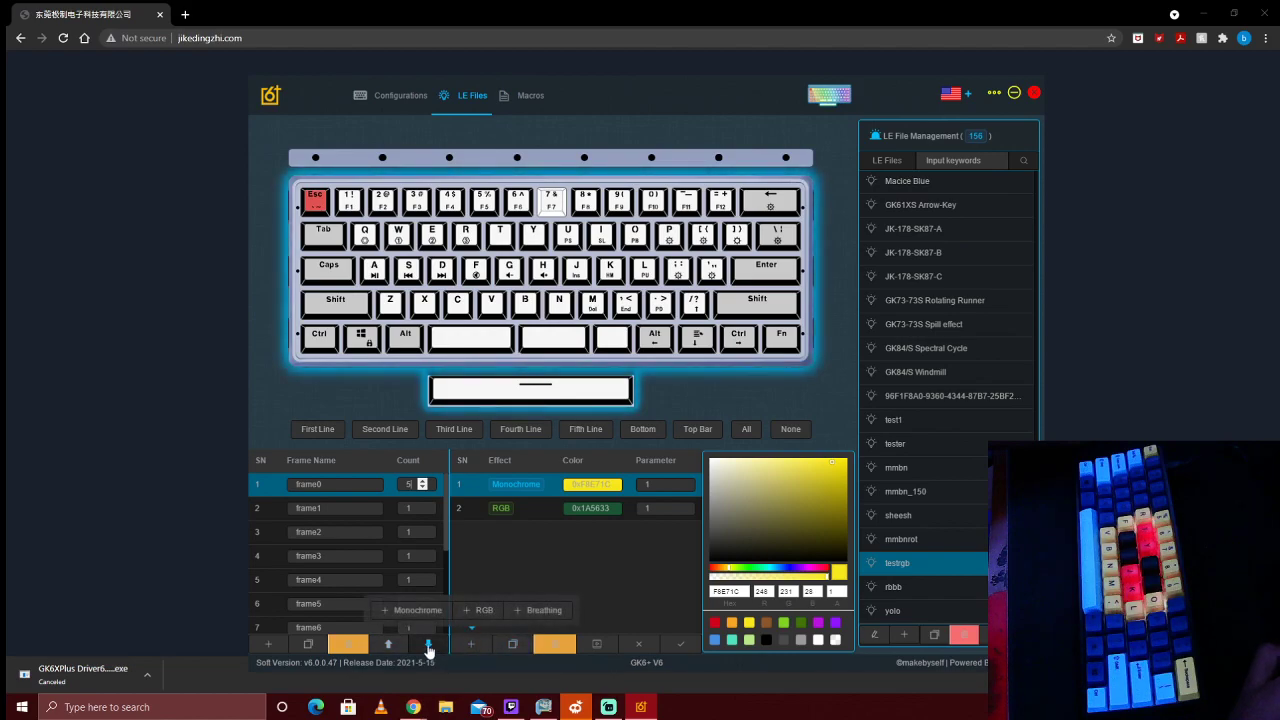
{"action": "left_click", "coordinate": [681, 643]}
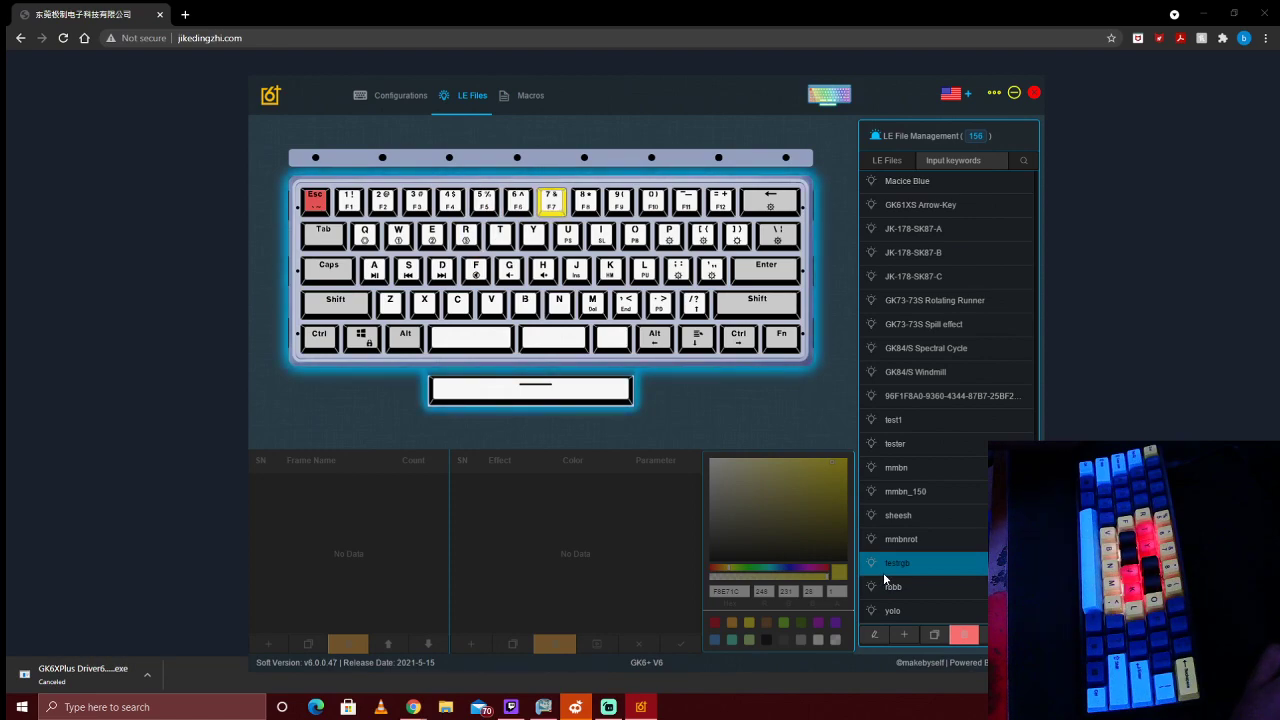
Reopen testrgb for editing, set frame0's count back to 1 and save the light effect
{"action": "left_click", "coordinate": [873, 636]}
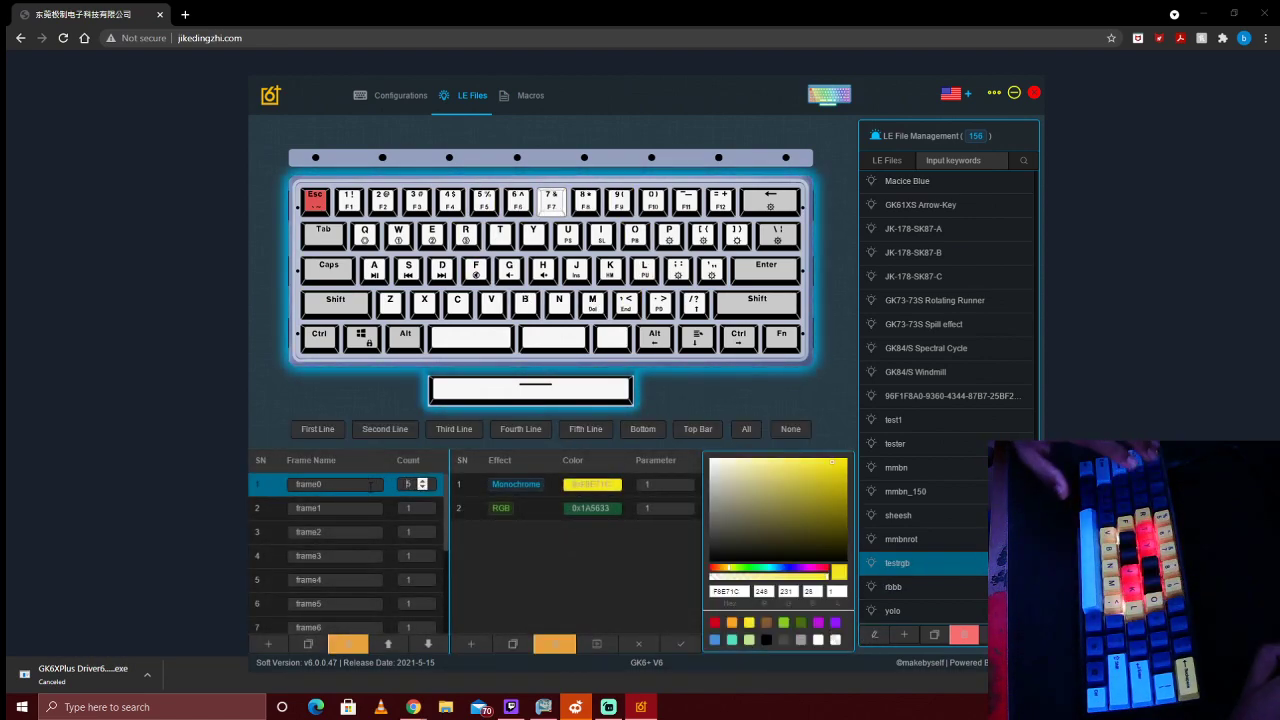
{"action": "key", "text": "BackSpace"}
{"action": "type", "text": "1"}
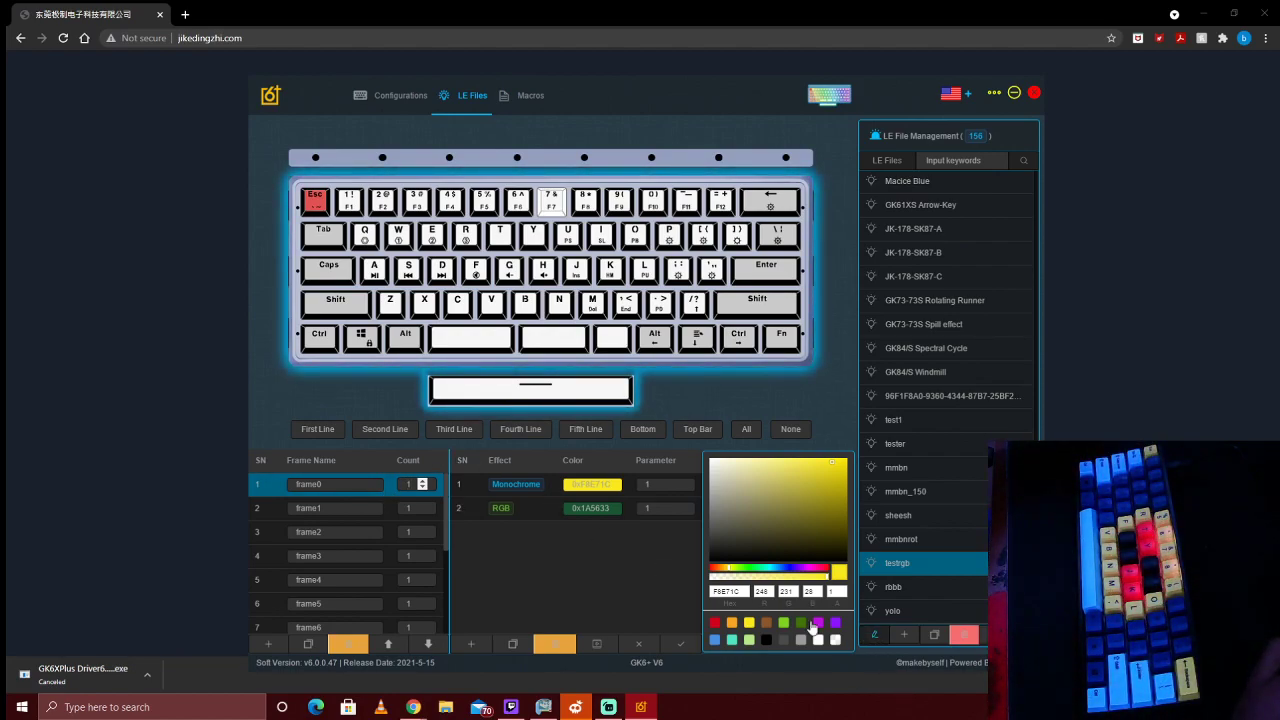
{"action": "left_click", "coordinate": [684, 645]}
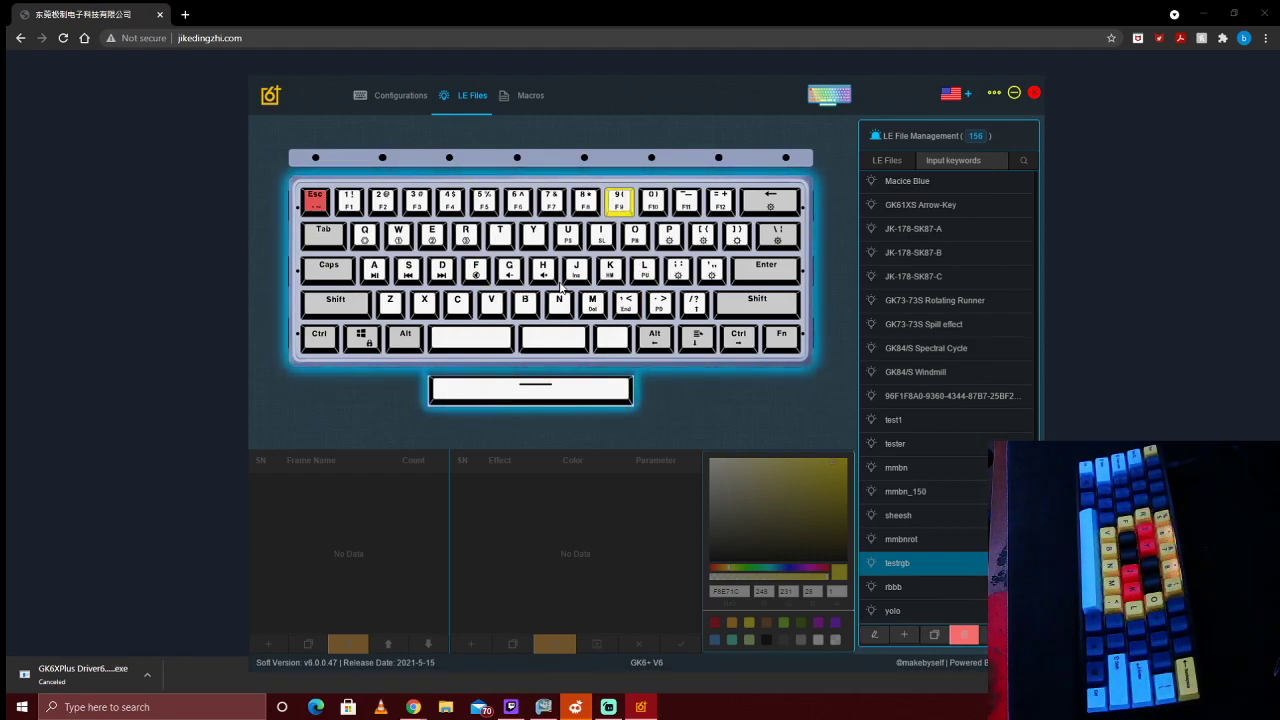
Go to the Driver 1 layer of the keyboard configuration and preview the testrgb and yolo light effects
{"action": "left_click", "coordinate": [369, 100]}
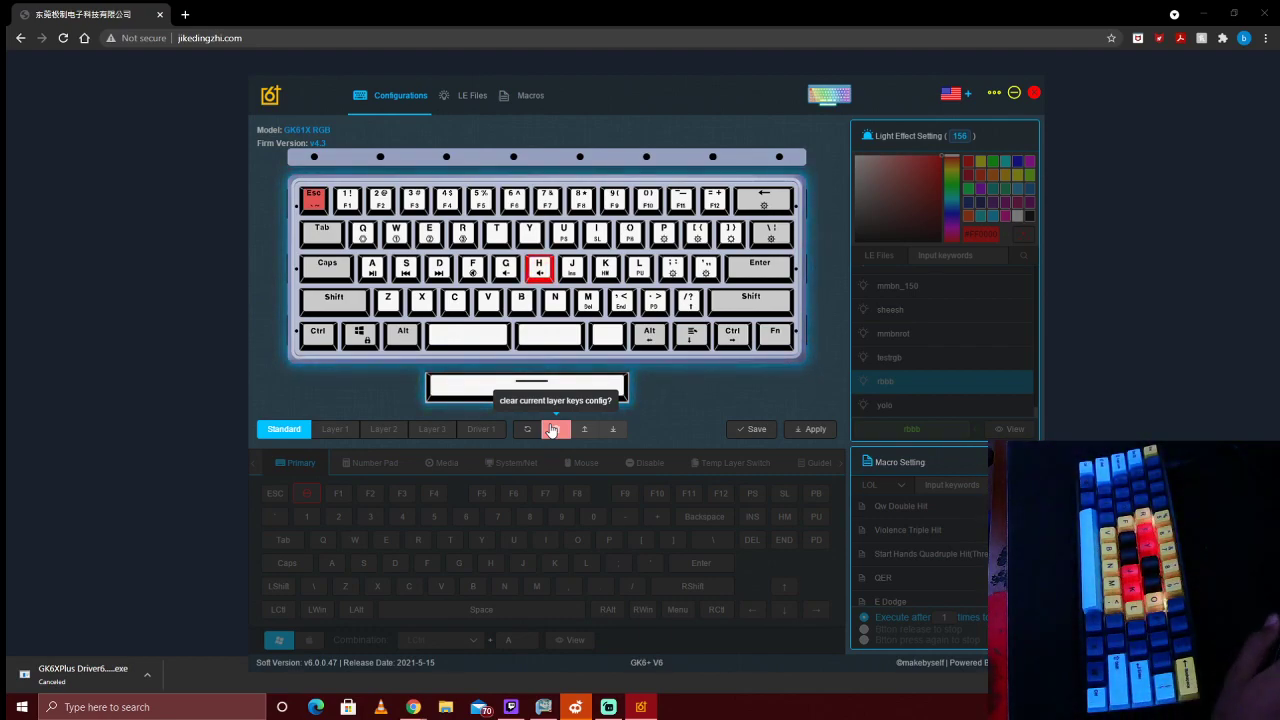
{"action": "left_click", "coordinate": [482, 430]}
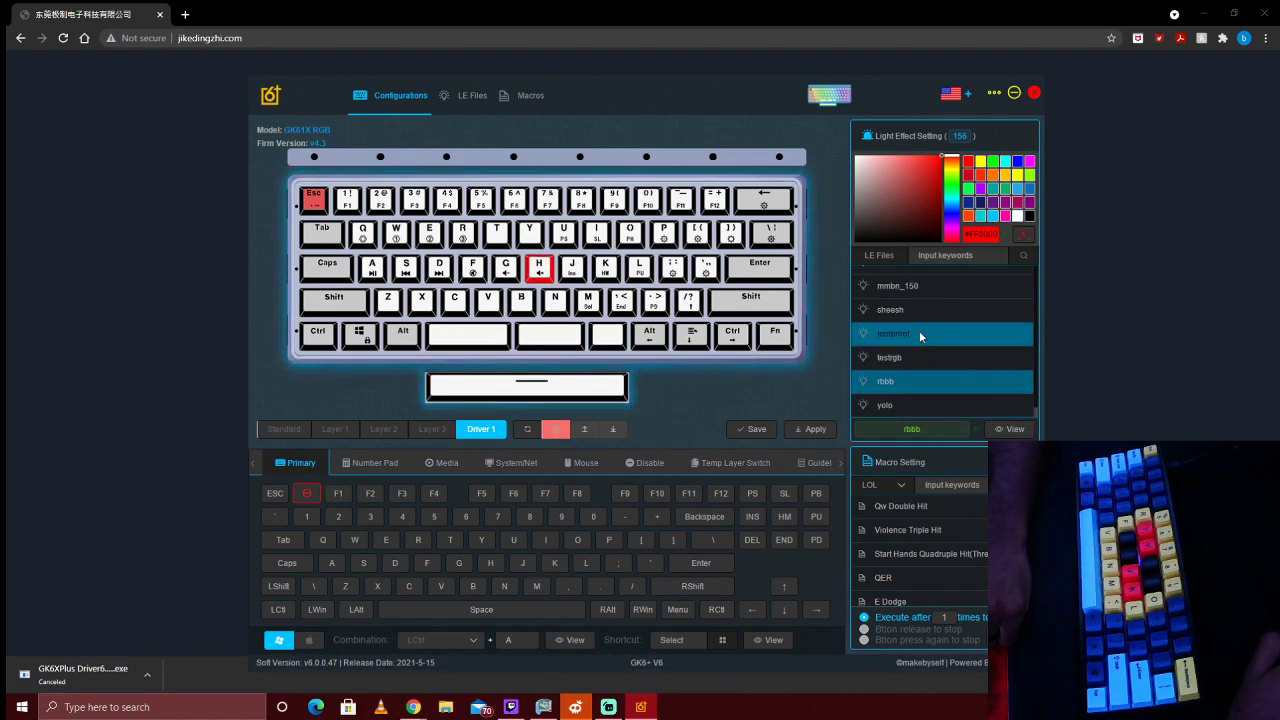
{"action": "left_click", "coordinate": [902, 356]}
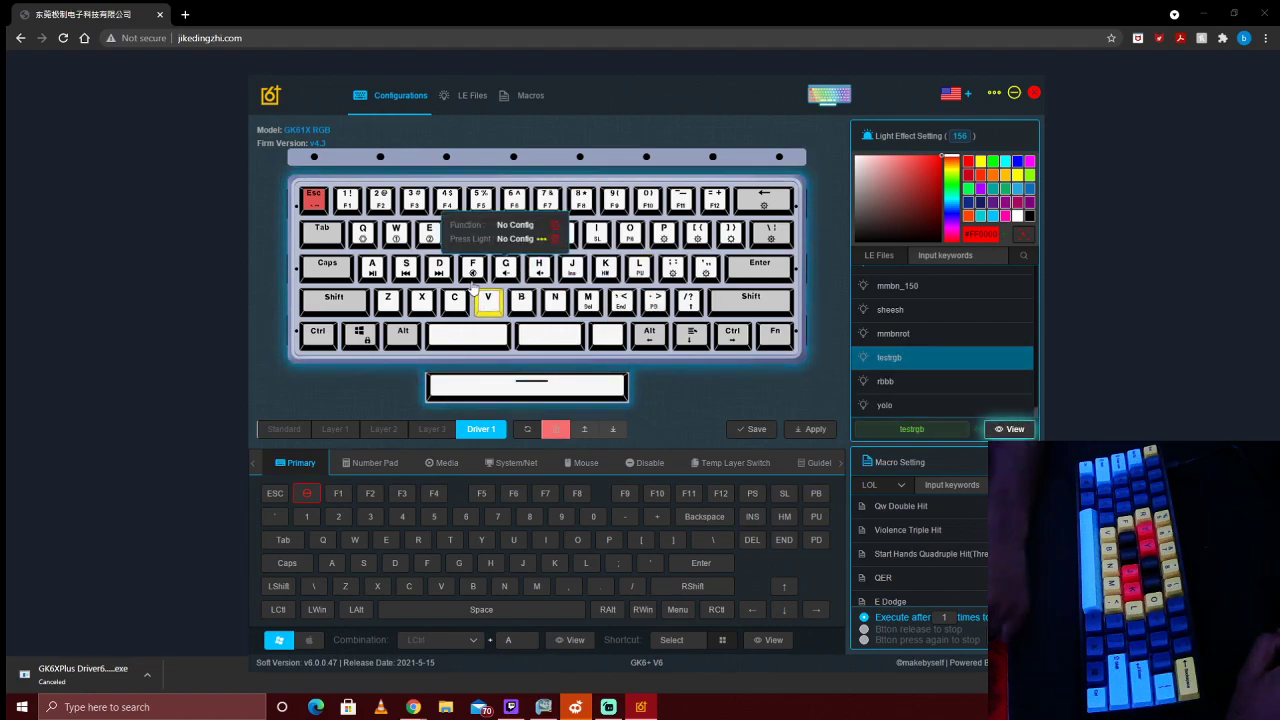
{"action": "left_click", "coordinate": [885, 406]}
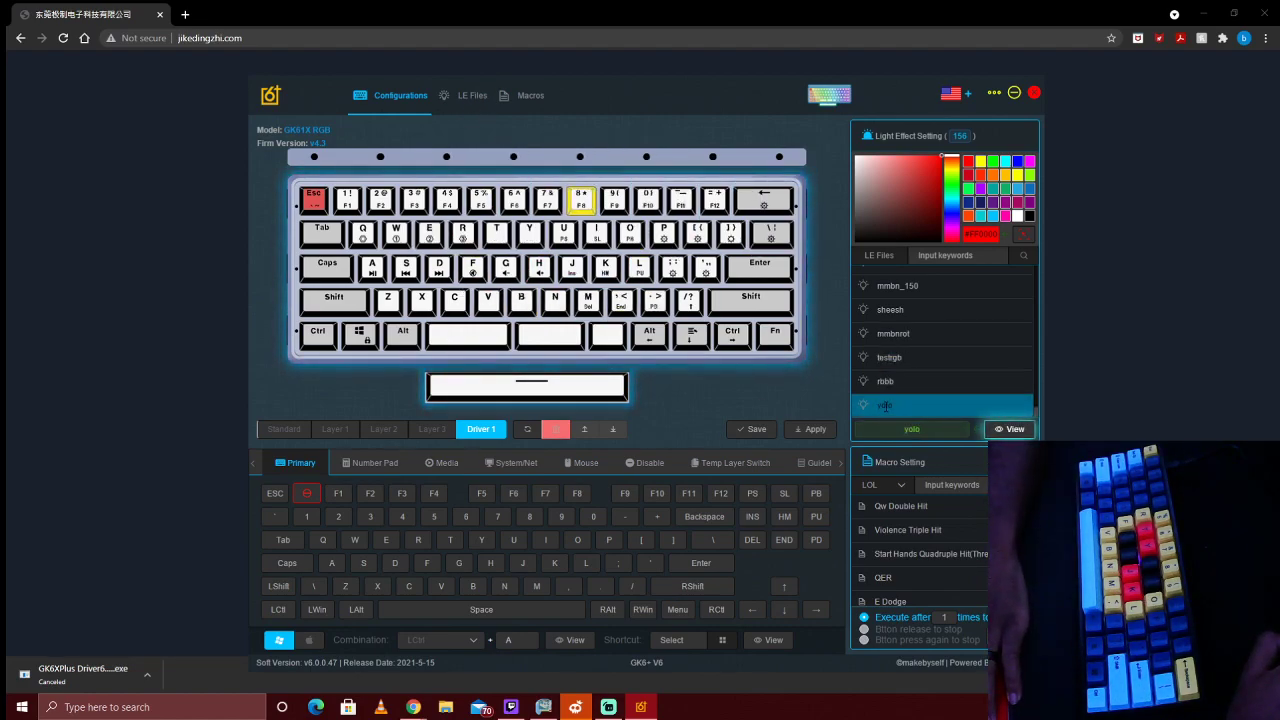
{"action": "left_click", "coordinate": [876, 388]}
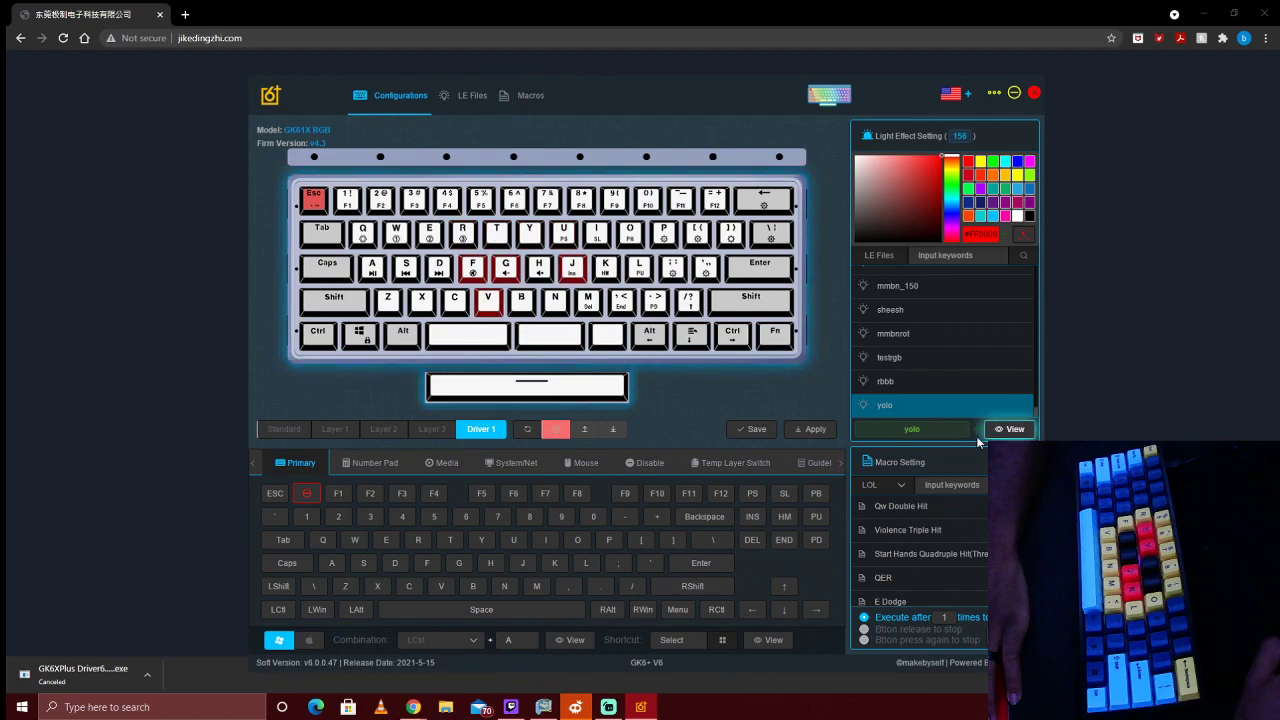
{"action": "left_click", "coordinate": [1016, 430]}
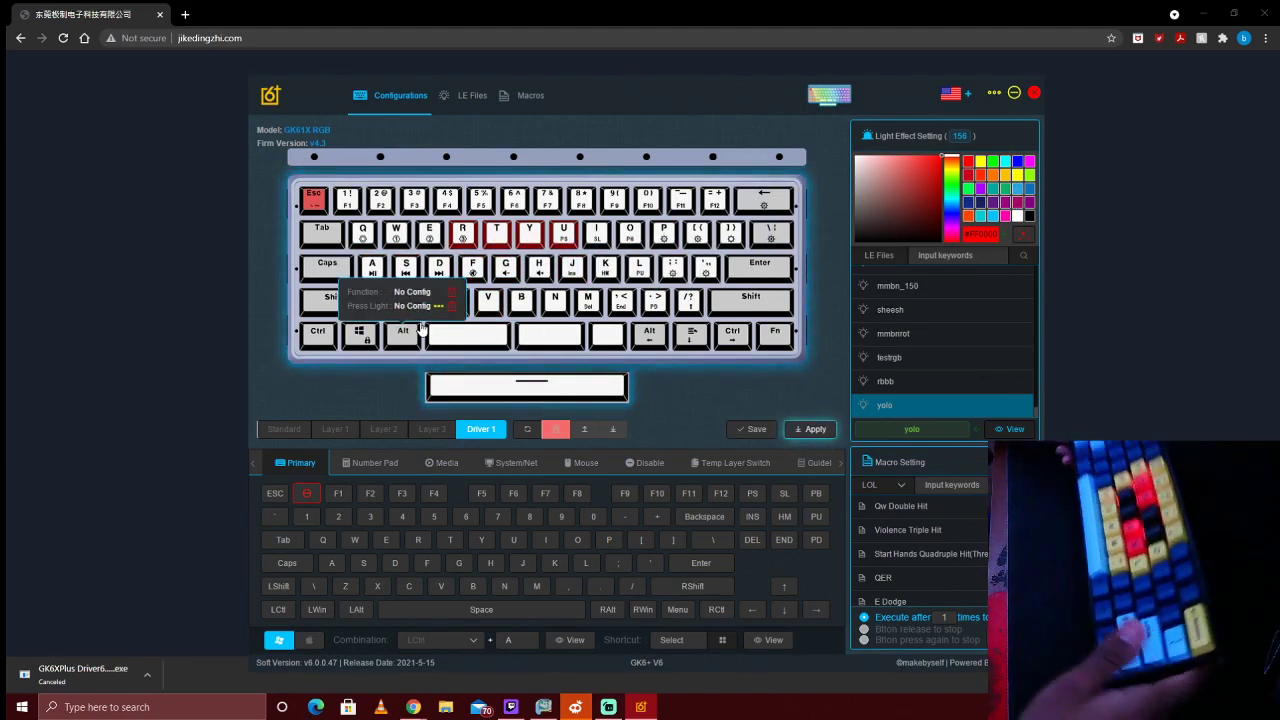
Choose testrgb as the light effect of the Driver 1 layer and apply it to the keyboard
{"action": "left_click", "coordinate": [927, 359]}
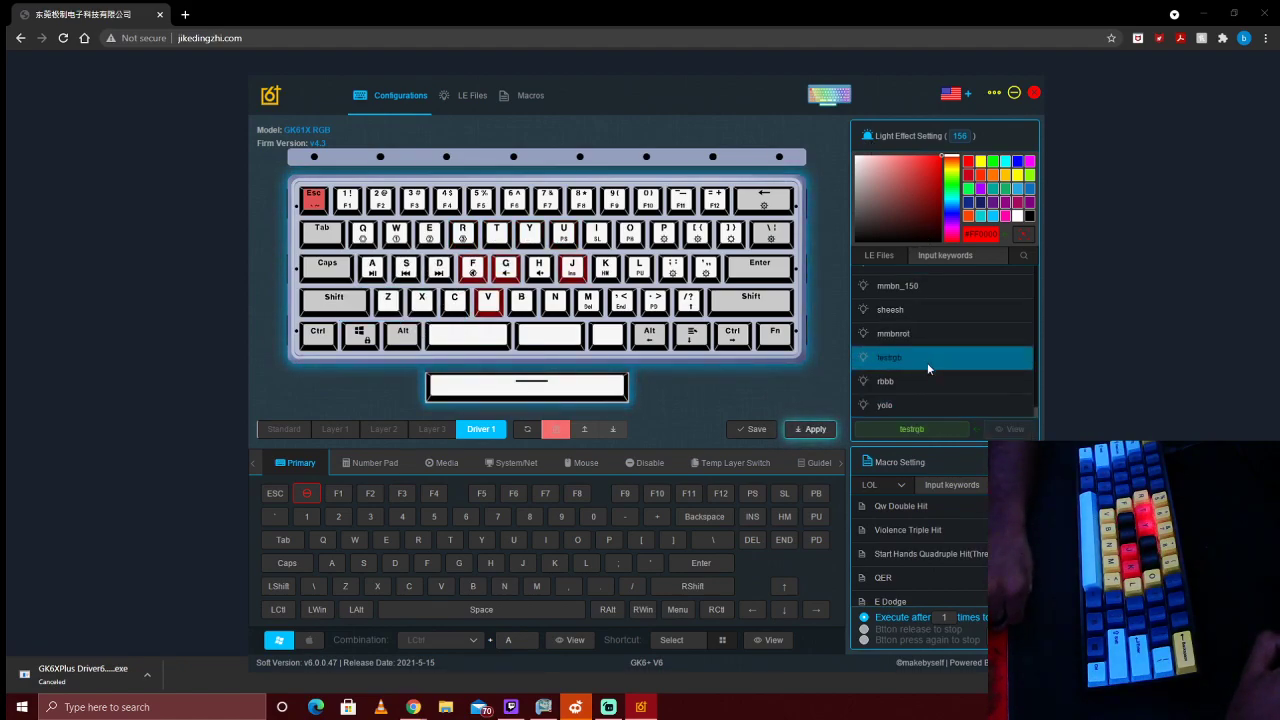
{"action": "left_click", "coordinate": [1005, 429]}
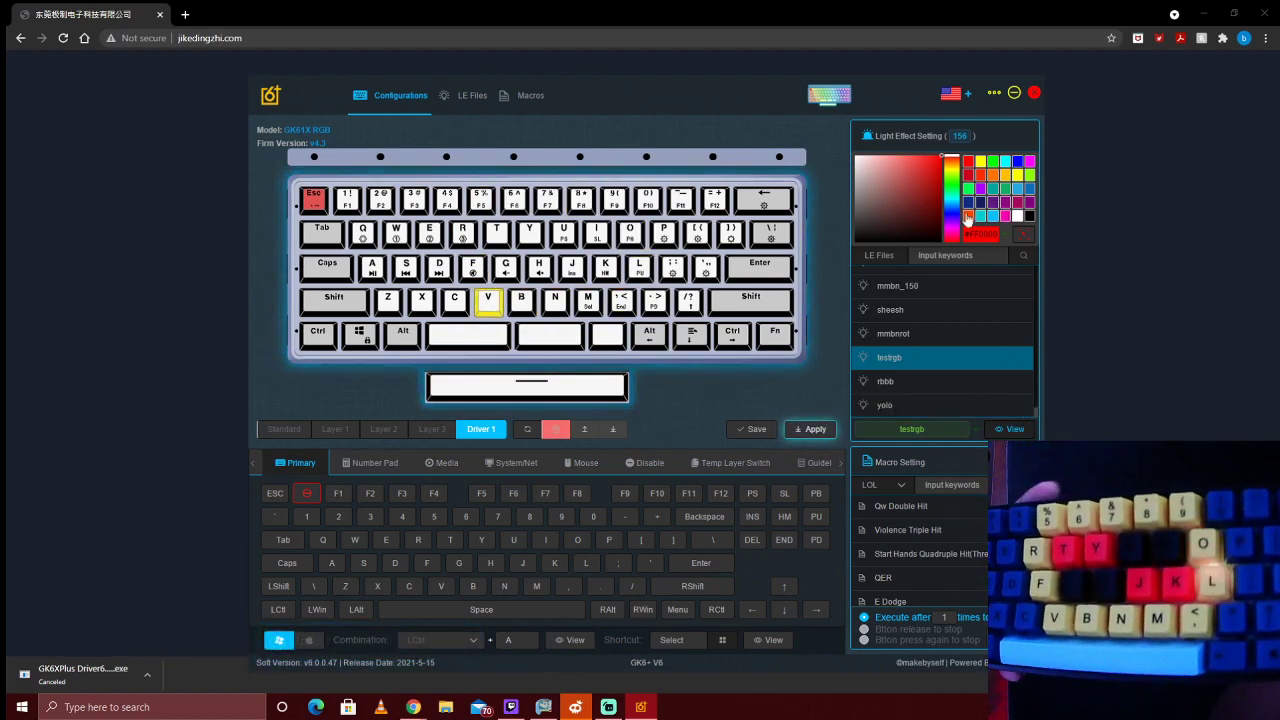
{"action": "left_click", "coordinate": [819, 430]}
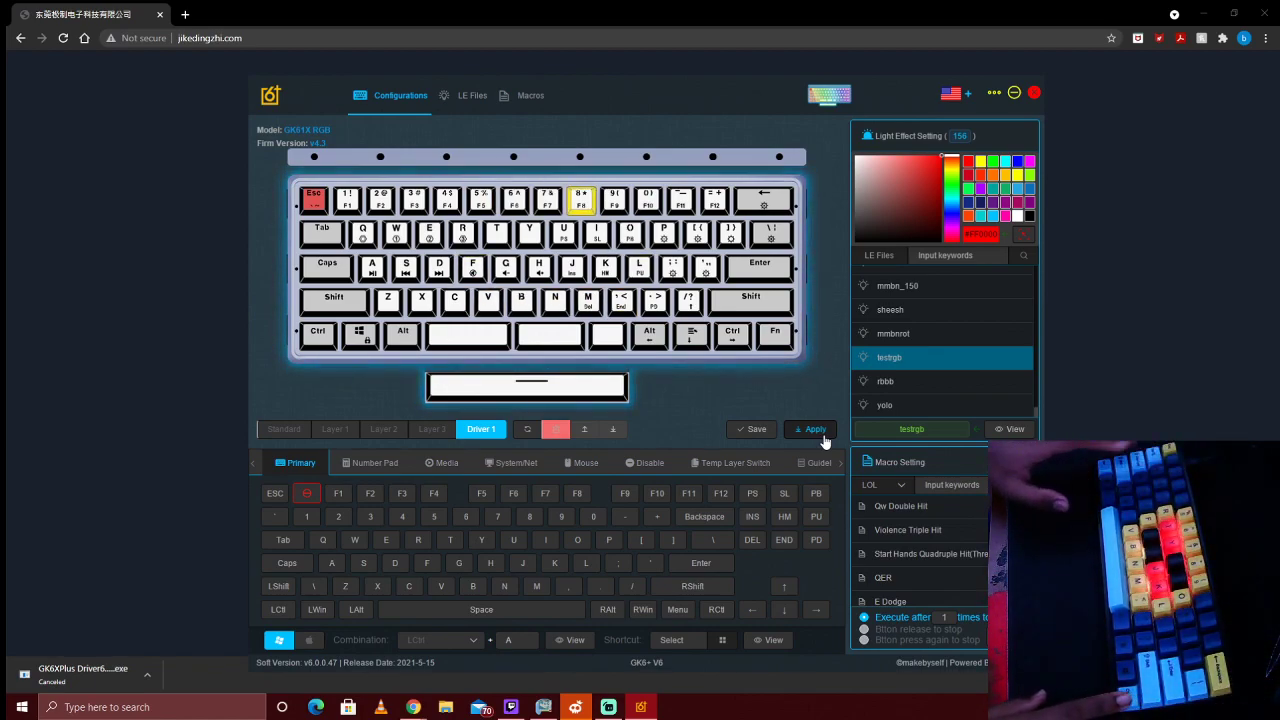
{"action": "left_click", "coordinate": [822, 437]}
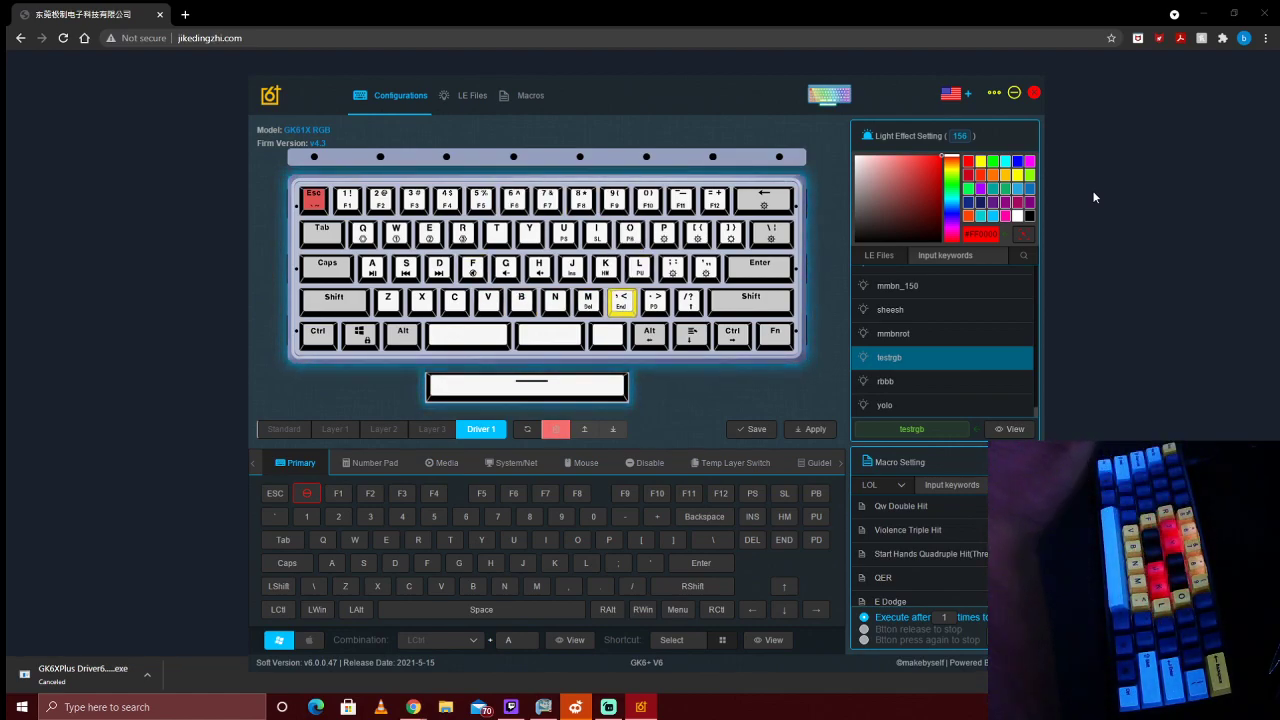
Replace the sheesh light effect of the Standard layer with testrgb
{"action": "left_click", "coordinate": [282, 430]}
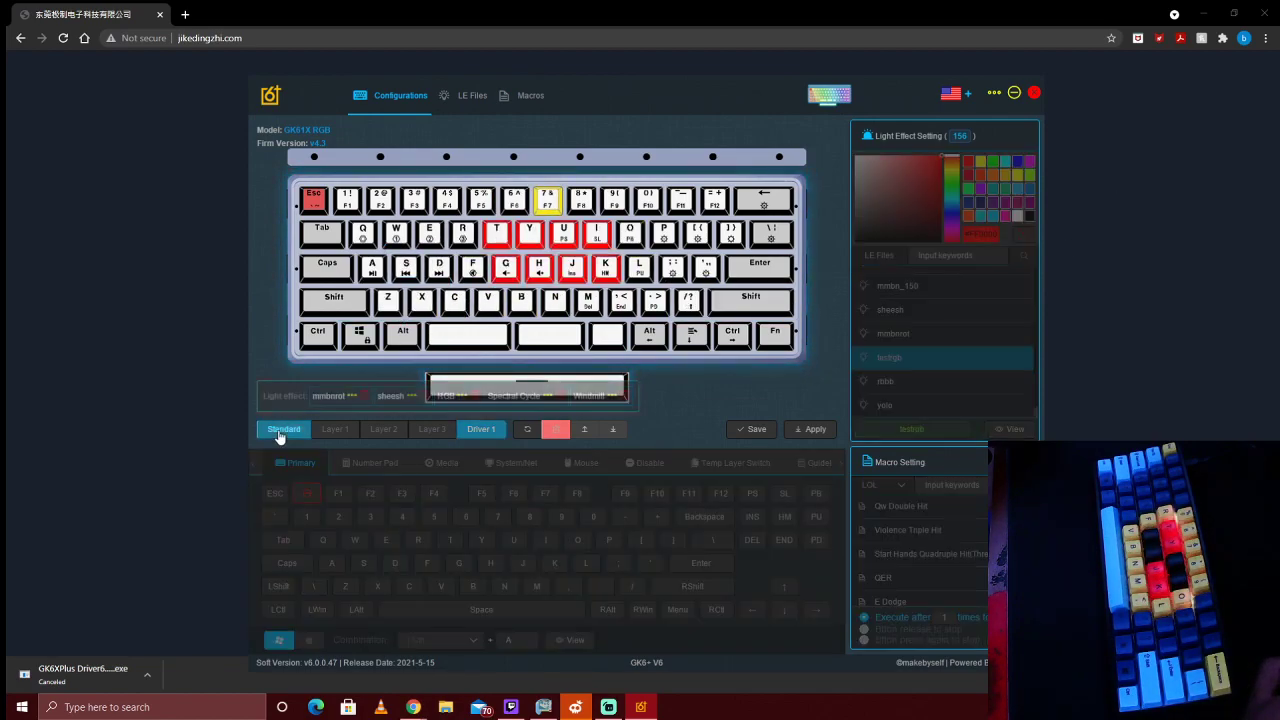
{"action": "left_click", "coordinate": [351, 397]}
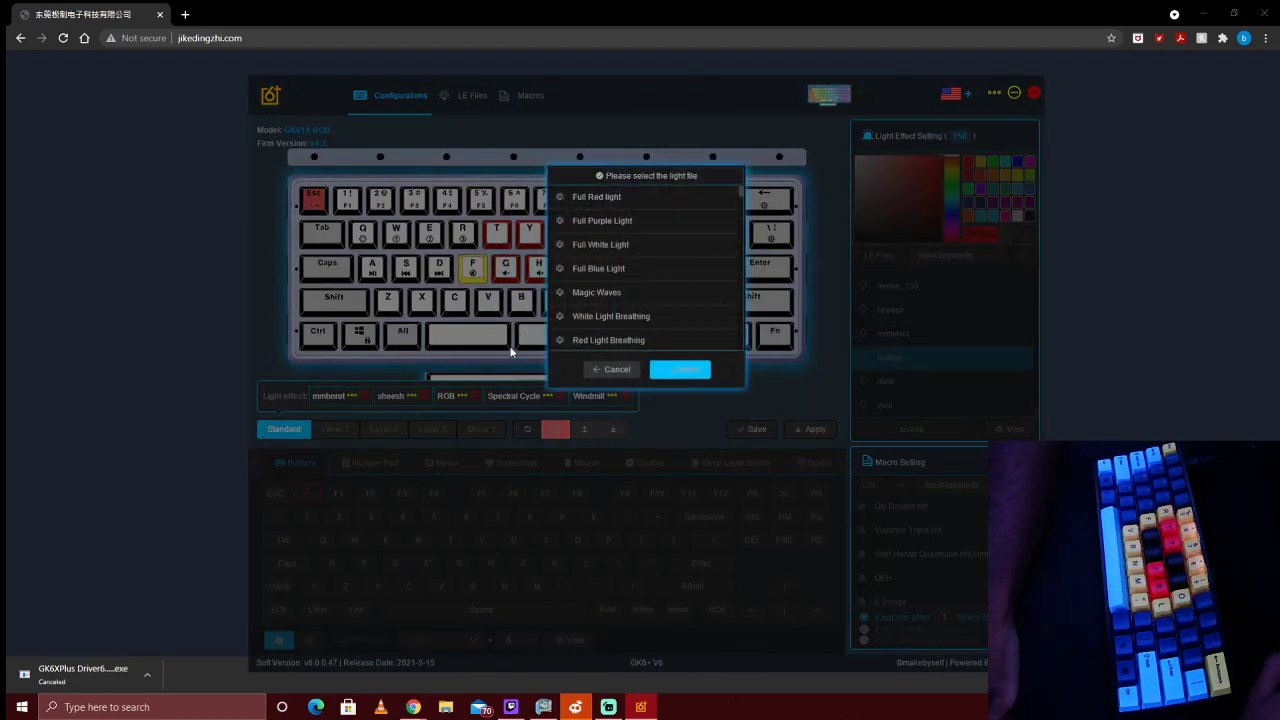
{"action": "left_click", "coordinate": [613, 370]}
{"action": "left_click", "coordinate": [414, 399]}
{"action": "scroll", "coordinate": [645, 260], "scroll_direction": "down", "scroll_amount": 5}
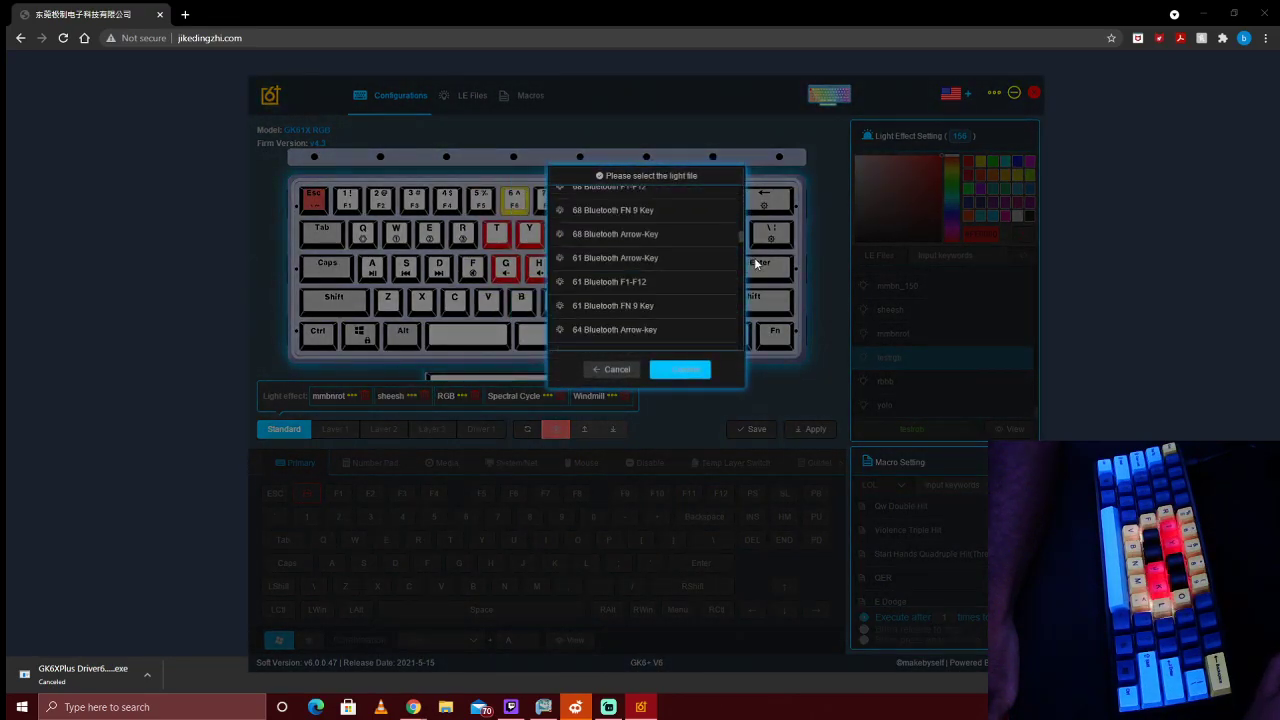
{"action": "left_click_drag", "start_coordinate": [740, 236], "coordinate": [723, 349]}
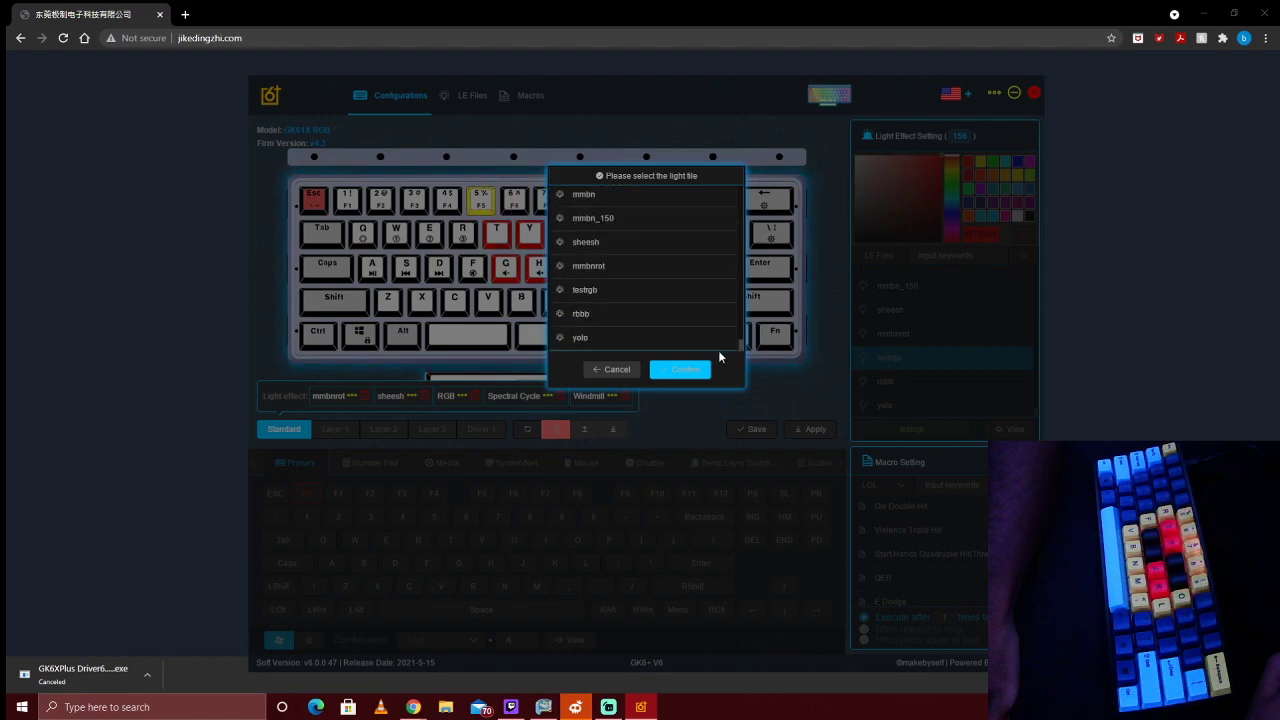
{"action": "left_click", "coordinate": [632, 292]}
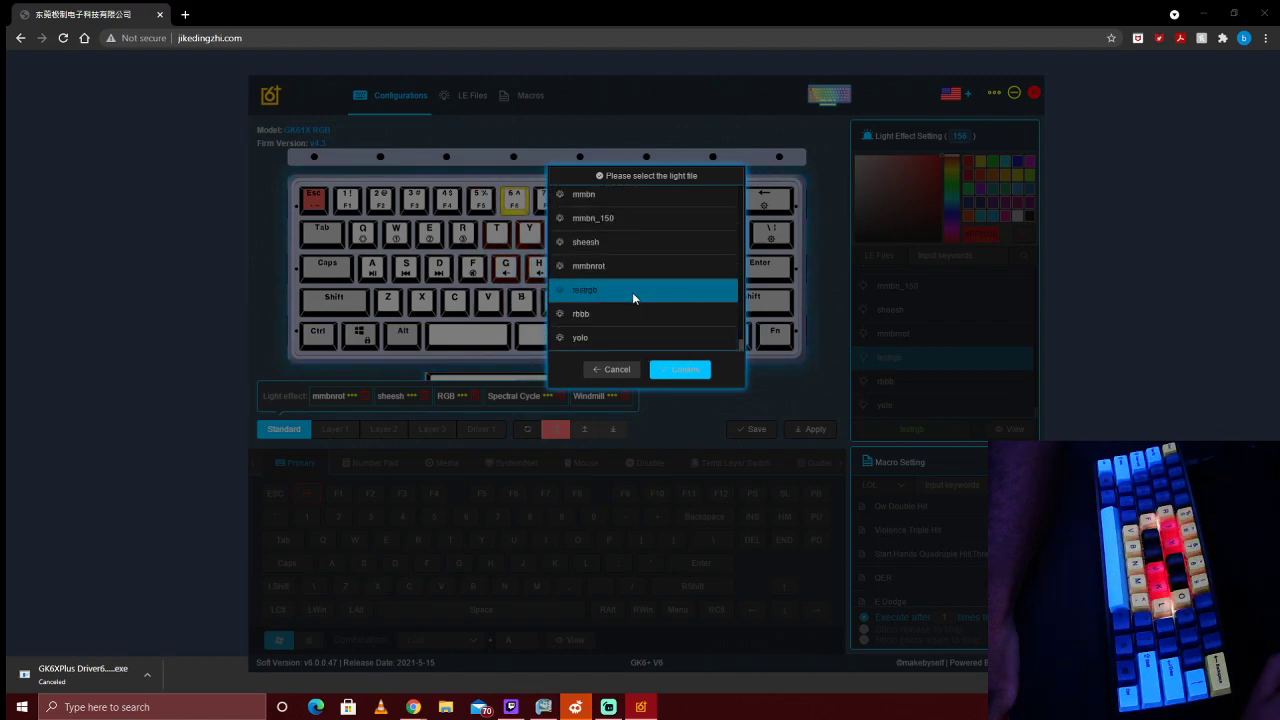
{"action": "left_click", "coordinate": [676, 370]}
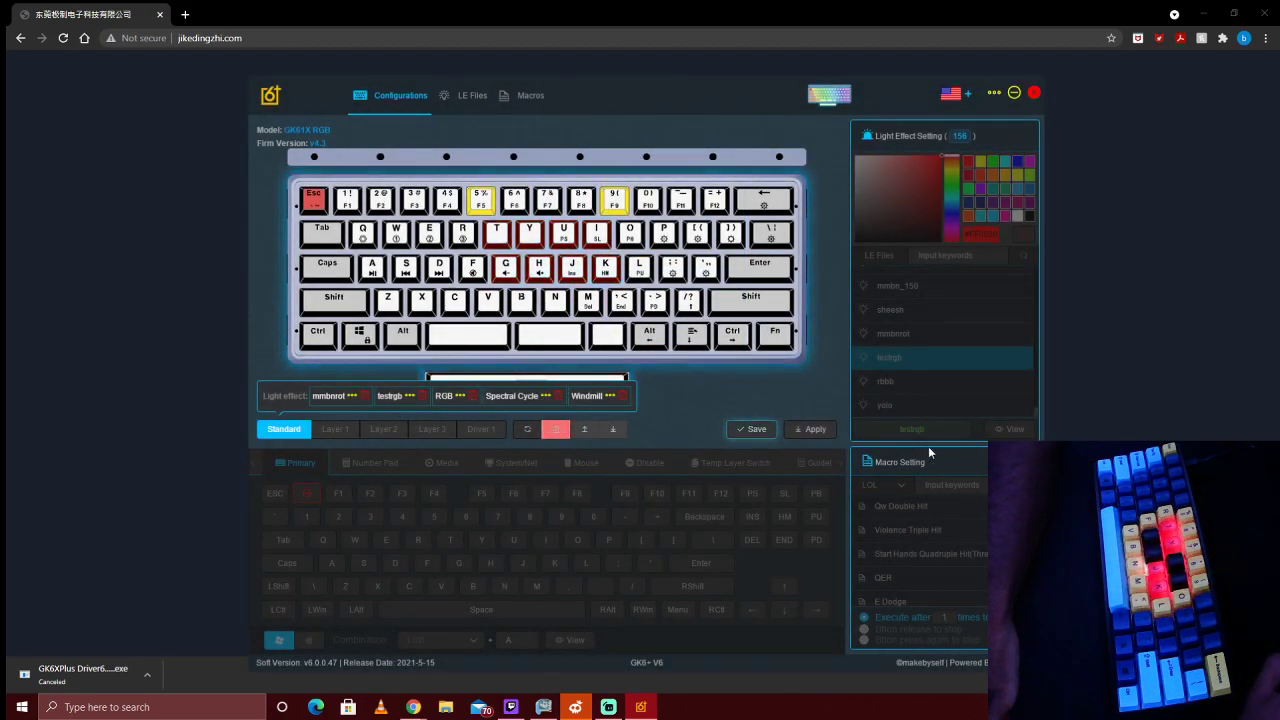
Save the Standard layer configuration, apply it to the keyboard and close the keyboard software
{"action": "left_click", "coordinate": [754, 436]}
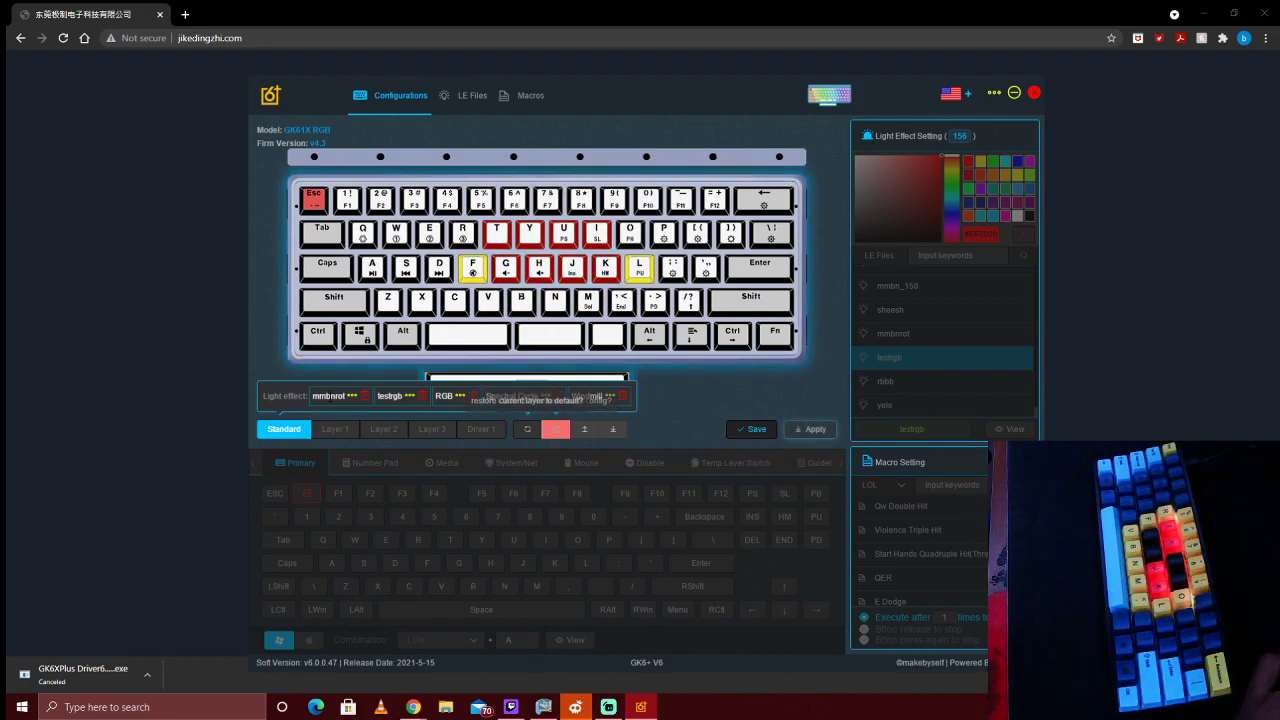
{"action": "left_click", "coordinate": [825, 438]}
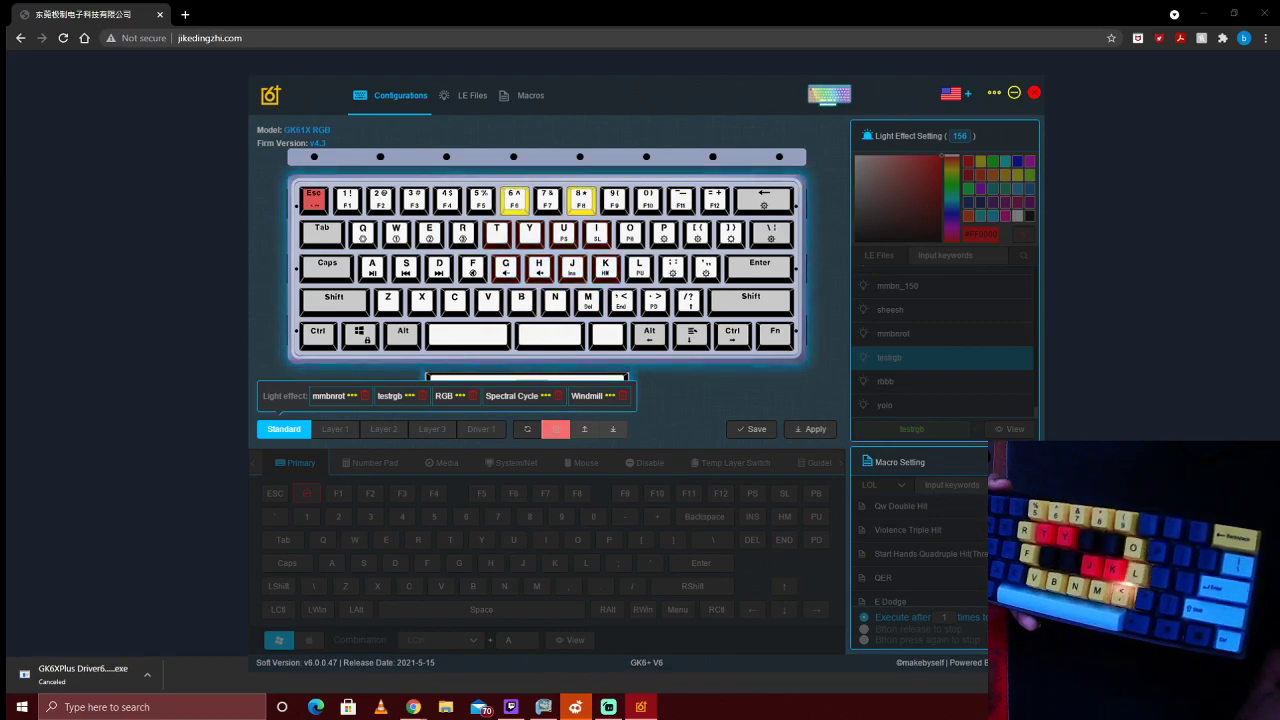
{"action": "key", "text": "alt+F4"}
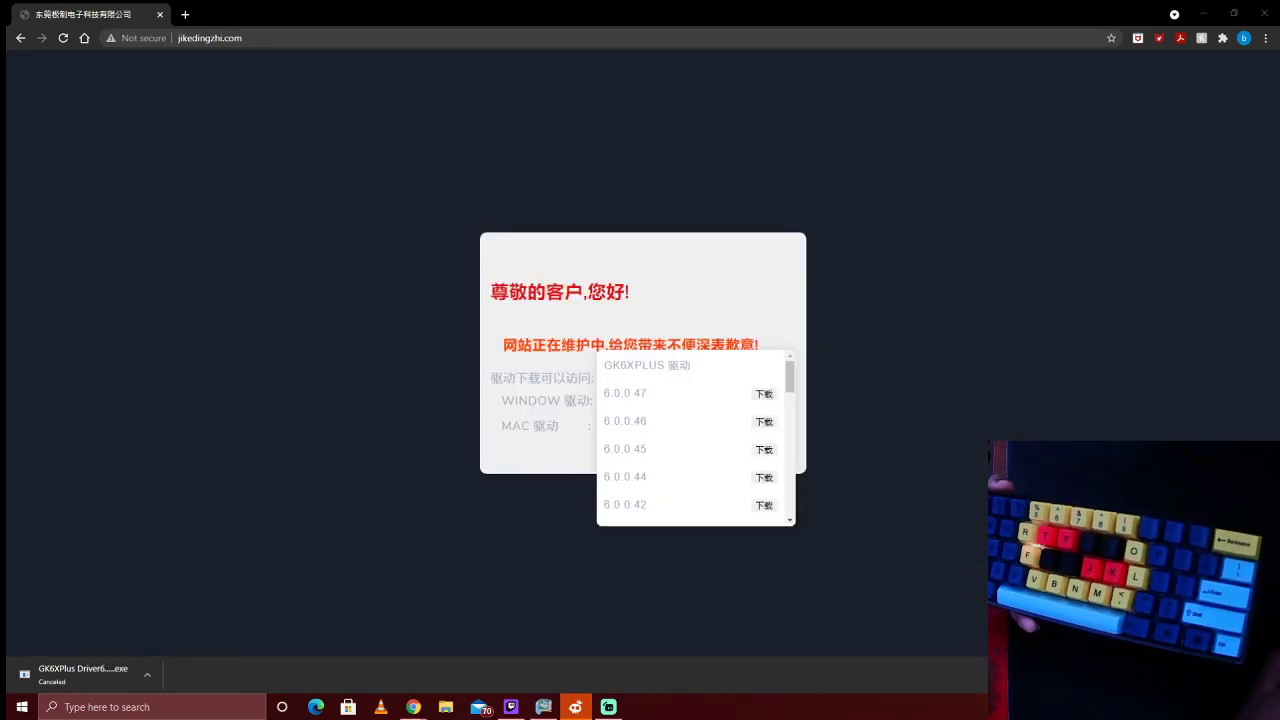